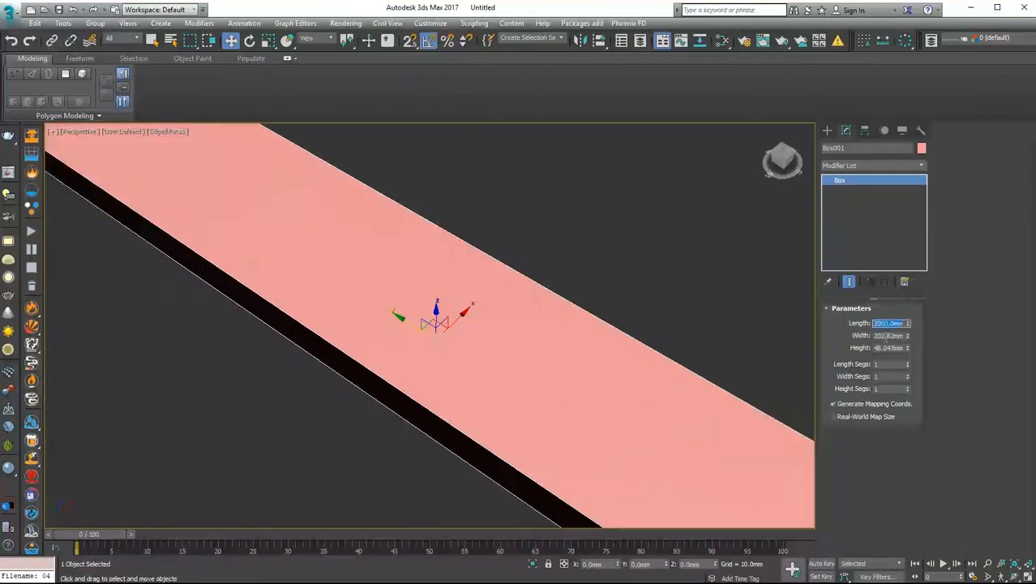
Step: Set the box's width to 1600 mm and its height to 150 mm
key("Tab")
type("100")
scroll(562, 291, "down", 4)
middle_click_drag(562, 292, 503, 243, "alt")
double_click(887, 348)
type("150")
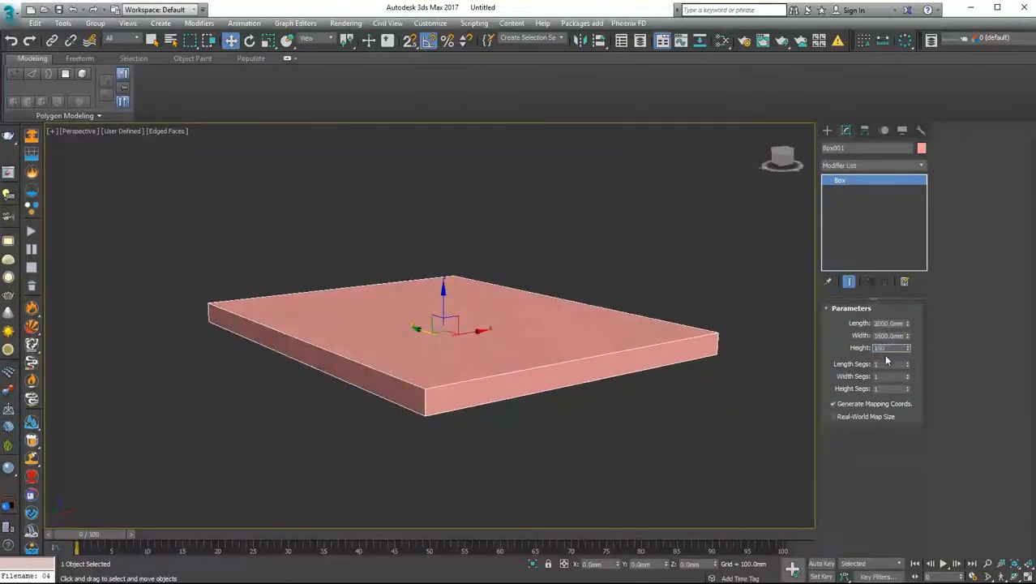
key("Return")
Step: Convert the box to an editable poly
middle_click_drag(454, 347, 479, 323, "alt")
key("f")
scroll(497, 350, "down", 4)
right_click(479, 322)
left_click(653, 464)
scroll(454, 325, "down", 2)
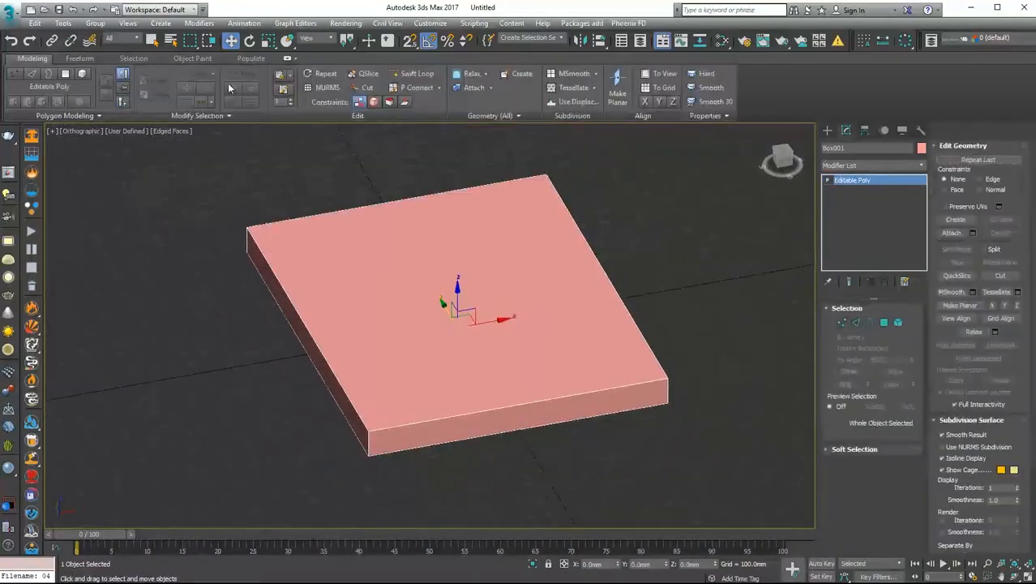
Step: Connect the edges running across the box's width with two segments, pinched out close to the long sides
key("2")
left_click_drag(515, 473, 483, 382)
key("p")
left_click(243, 73)
right_click(487, 362)
left_click(381, 479)
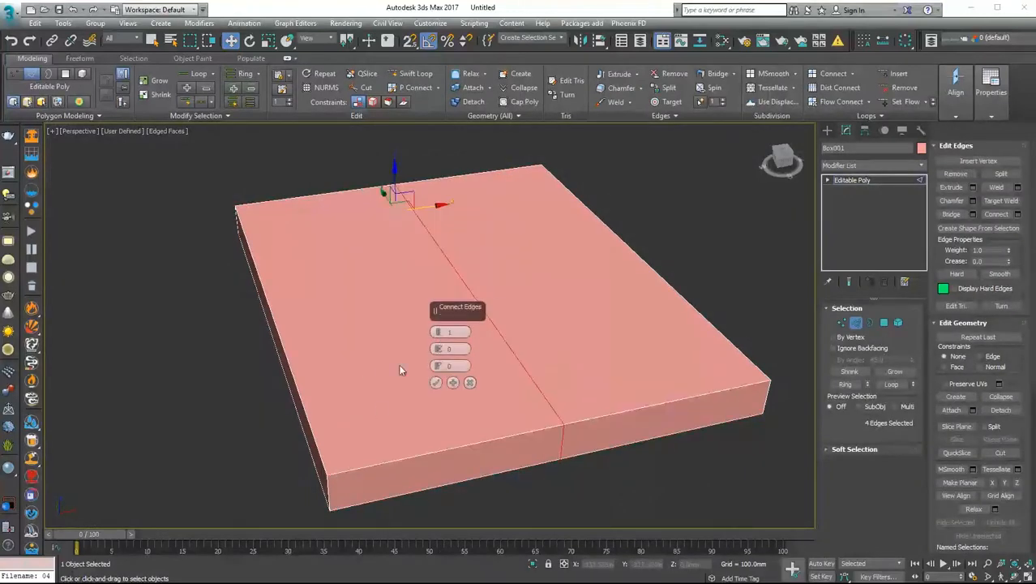
left_click_drag(374, 122, 374, 114)
middle_click_drag(341, 406, 300, 344, "alt")
scroll(300, 344, "up", 3)
left_click_drag(439, 351, 439, 340)
left_click(453, 382)
Step: Connect the lengthwise edges with two segments at pinch 97, close to the head and foot ends
scroll(429, 378, "down", 4)
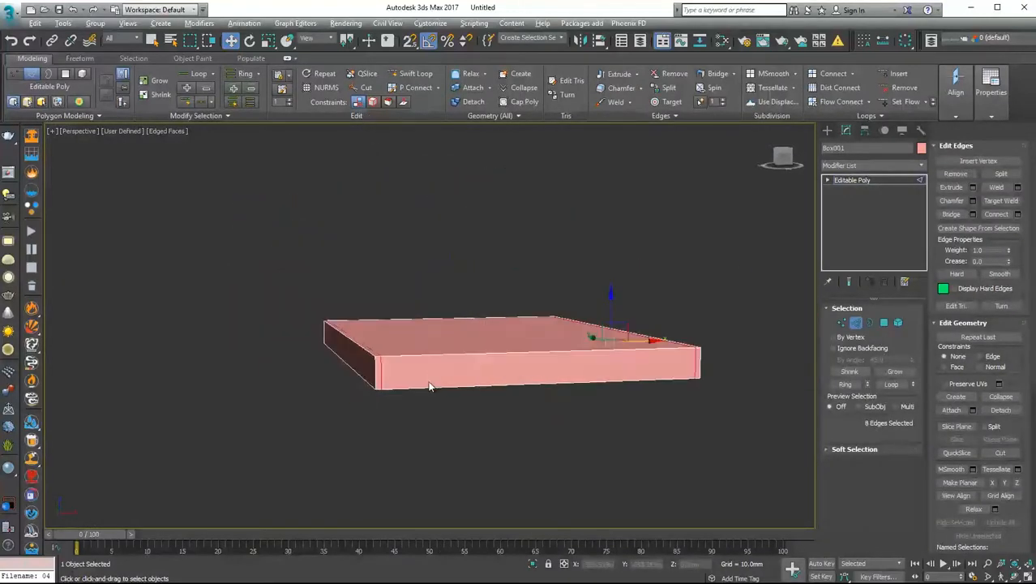
middle_click_drag(429, 378, 284, 283, "alt")
scroll(726, 388, "up", 5)
middle_click_drag(726, 388, 484, 469, "alt")
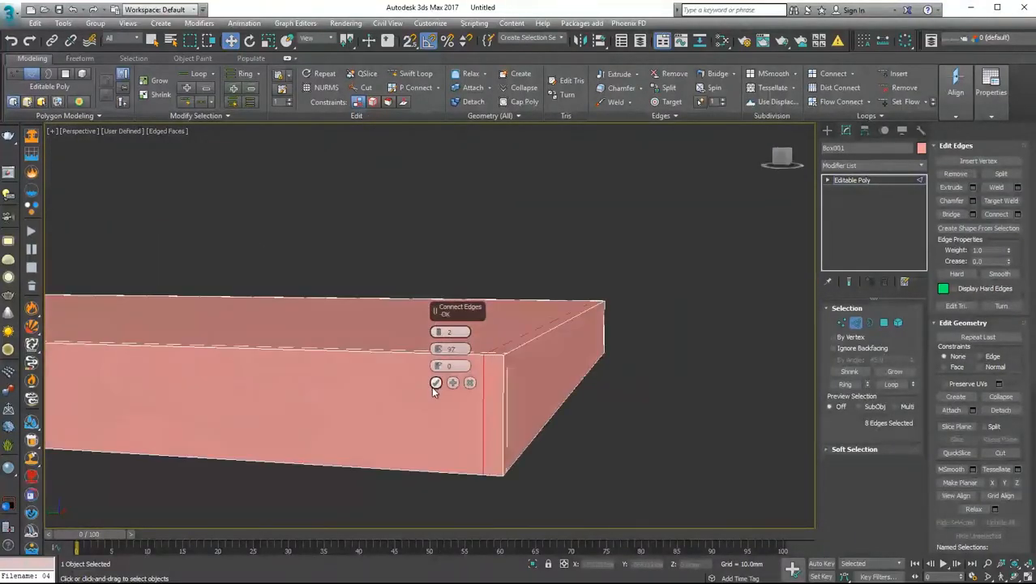
left_click(435, 382)
Step: Connect the vertical edges with one horizontal loop and raise it toward the top of the box
key("f")
scroll(428, 369, "up", 2)
left_click_drag(182, 357, 214, 386)
right_click(439, 332)
left_click(436, 382)
scroll(542, 354, "up", 2)
left_click_drag(512, 345, 497, 320)
Step: Taper the corner leg by moving its inner upper vertices about 8 mm inward in the front view, and match it in the left view
scroll(501, 326, "down", 3)
scroll(351, 347, "up", 4)
middle_click_drag(351, 347, 541, 370)
left_click(841, 323)
scroll(371, 352, "up", 2)
left_click_drag(373, 333, 402, 357)
left_click_drag(419, 346, 427, 347)
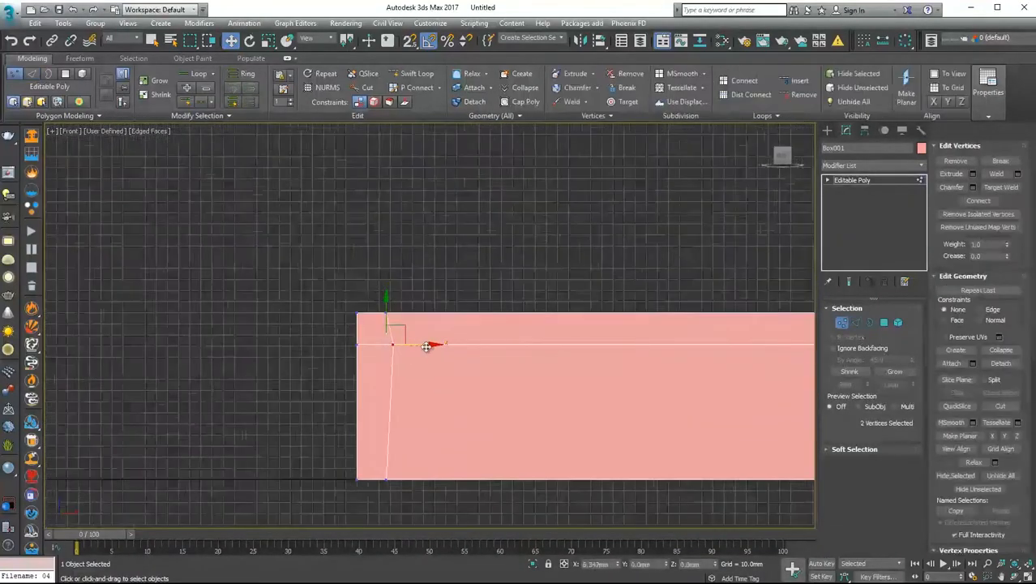
key("l")
scroll(451, 363, "up", 3)
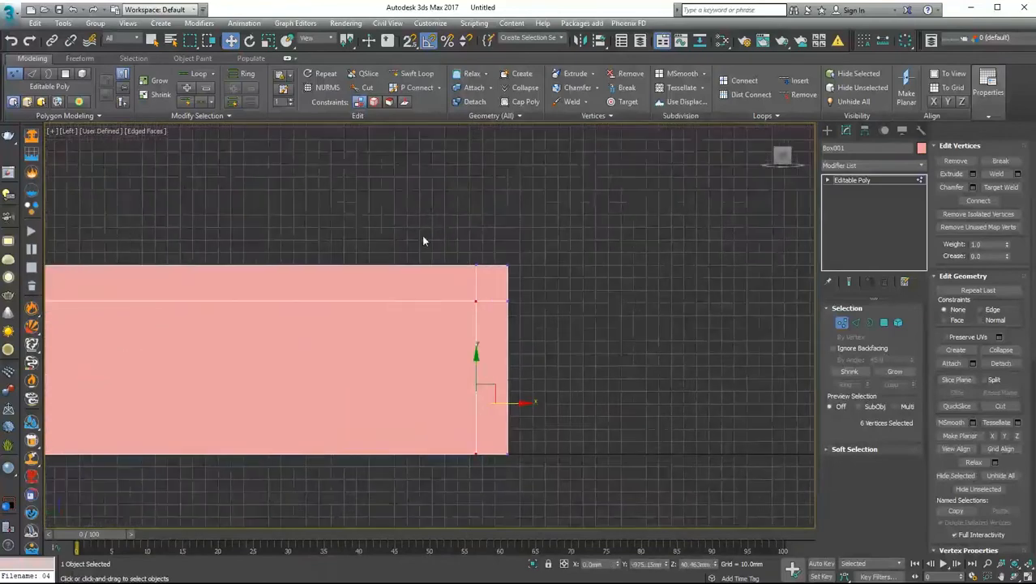
middle_click_drag(502, 275, 435, 403, "alt")
scroll(436, 403, "down", 4)
Step: Connect the widthwise edges with one lengthwise loop down the middle of the box and make it planar on X
key("2")
right_click(483, 267)
left_click(462, 311)
scroll(462, 312, "up", 3)
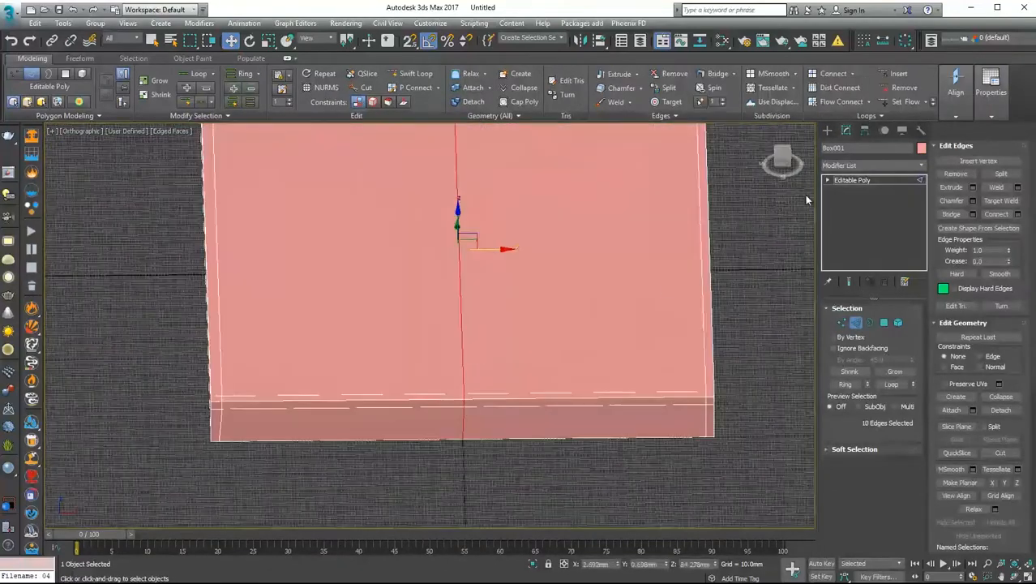
scroll(807, 199, "down", 2)
mouse_move(956, 96)
left_click(981, 159)
Step: Connect the lengthwise edges with one loop across the middle of the box
key("t")
scroll(477, 311, "down", 2)
left_click_drag(630, 300, 324, 333)
right_click(476, 310)
left_click(461, 353)
middle_click_drag(461, 353, 567, 308, "alt")
scroll(486, 324, "up", 2)
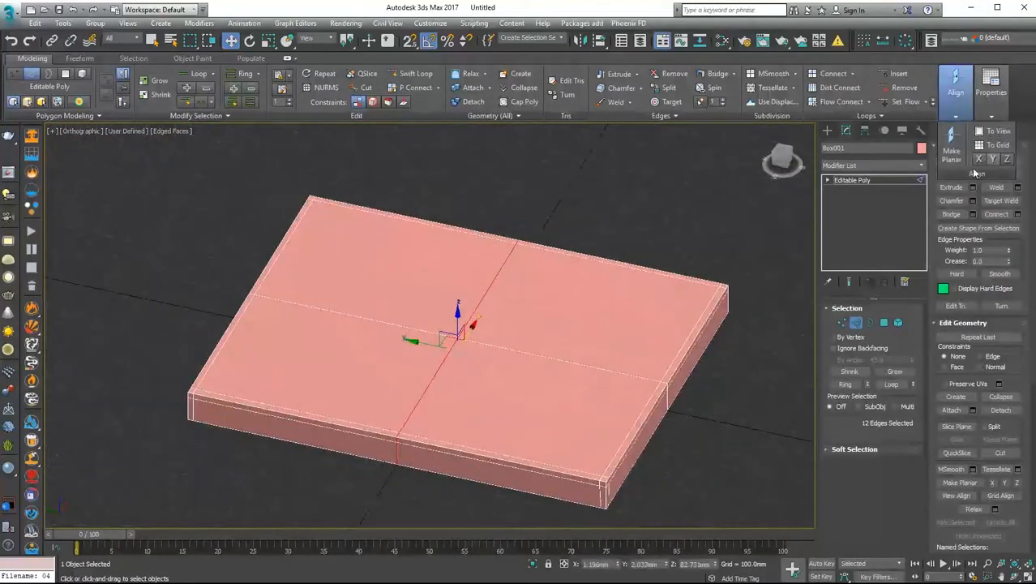
Step: Delete polygons to leave only a quarter of the frame, made of two thin rails and one tapered leg
key("t")
key("4")
scroll(451, 347, "down", 2)
scroll(451, 347, "up", 2)
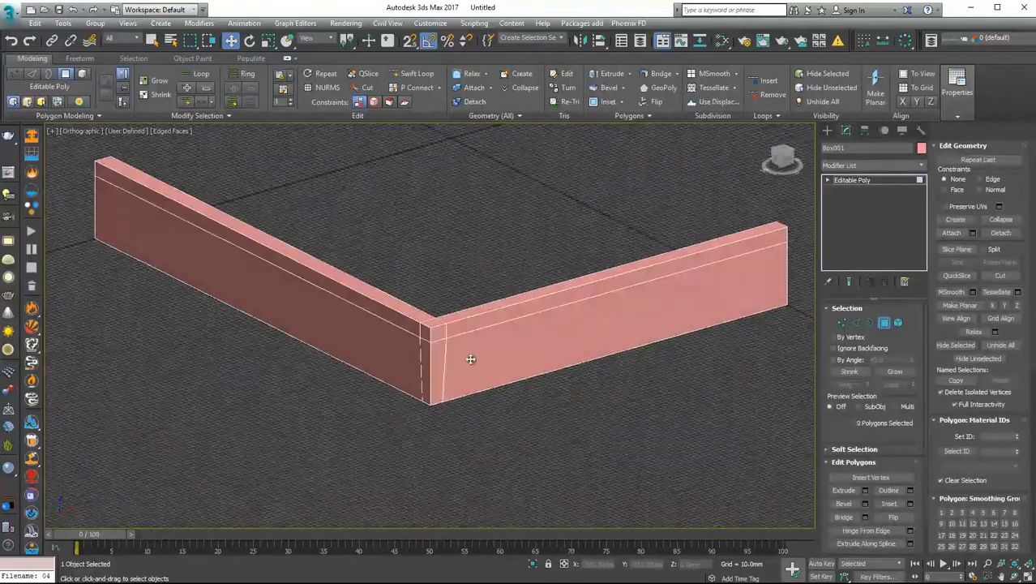
middle_click_drag(470, 359, 437, 292, "alt")
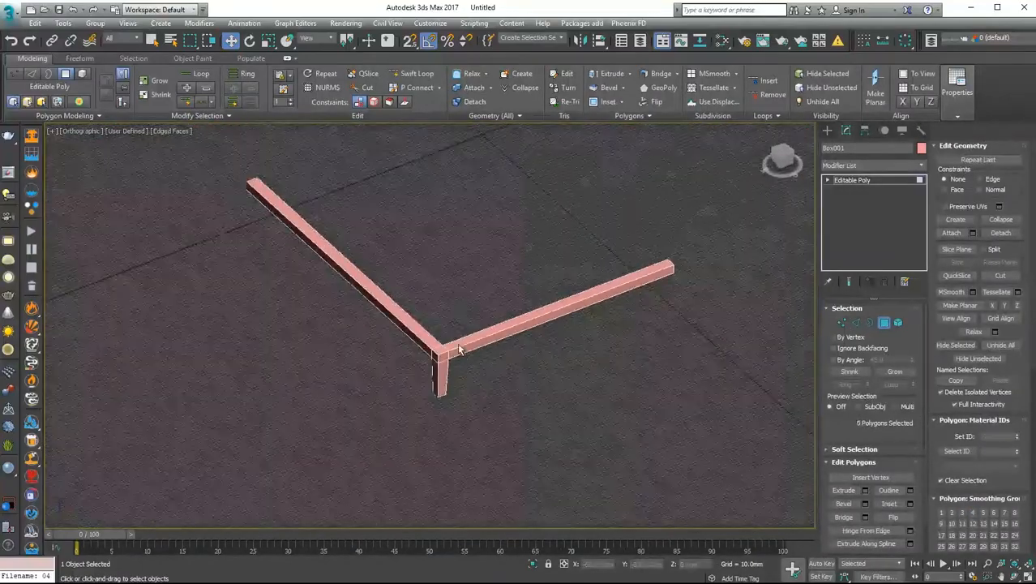
scroll(459, 349, "down", 2)
Step: Mirror the frame with a Symmetry modifier on the X axis with Flip enabled, and collapse the modifier stack
key("t")
left_click(872, 165)
left_click(861, 363)
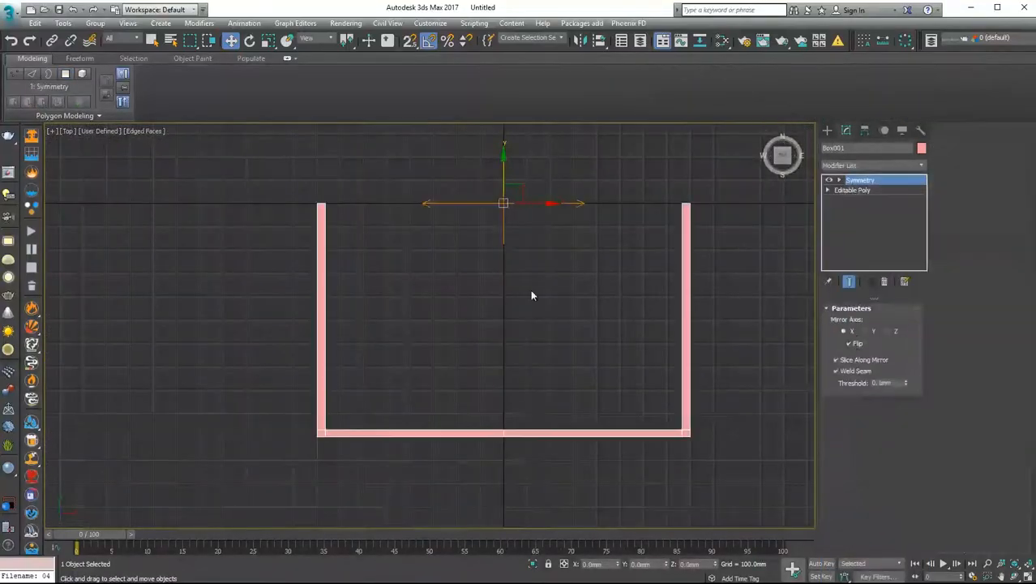
scroll(458, 380, "down", 2)
right_click(854, 180)
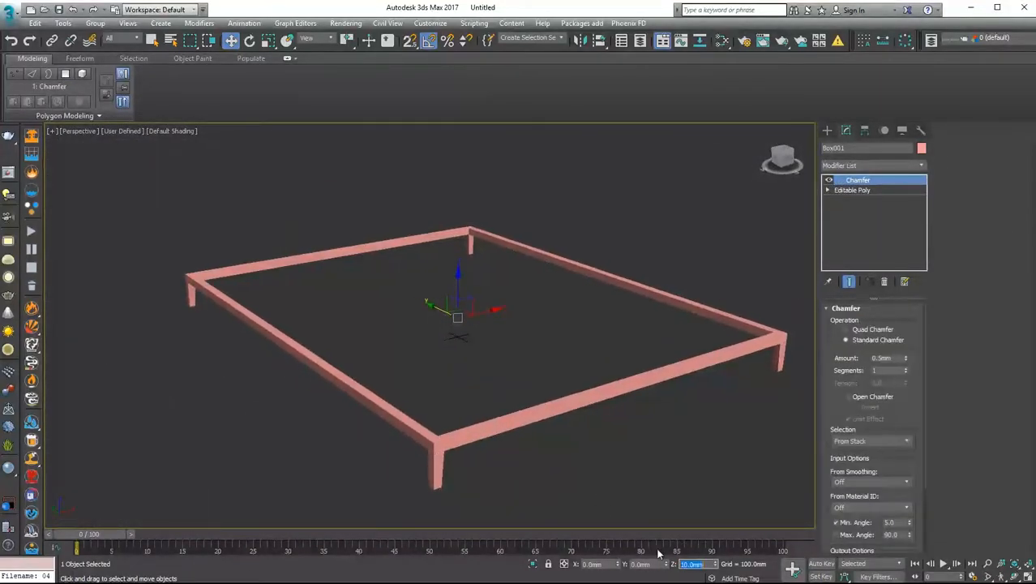
Step: Detach the bottom polygons of the four legs as a separate object and return to the frame's Chamfer modifier
key("f")
scroll(250, 347, "up", 7)
left_click(844, 190)
key("F4")
scroll(331, 366, "down", 9)
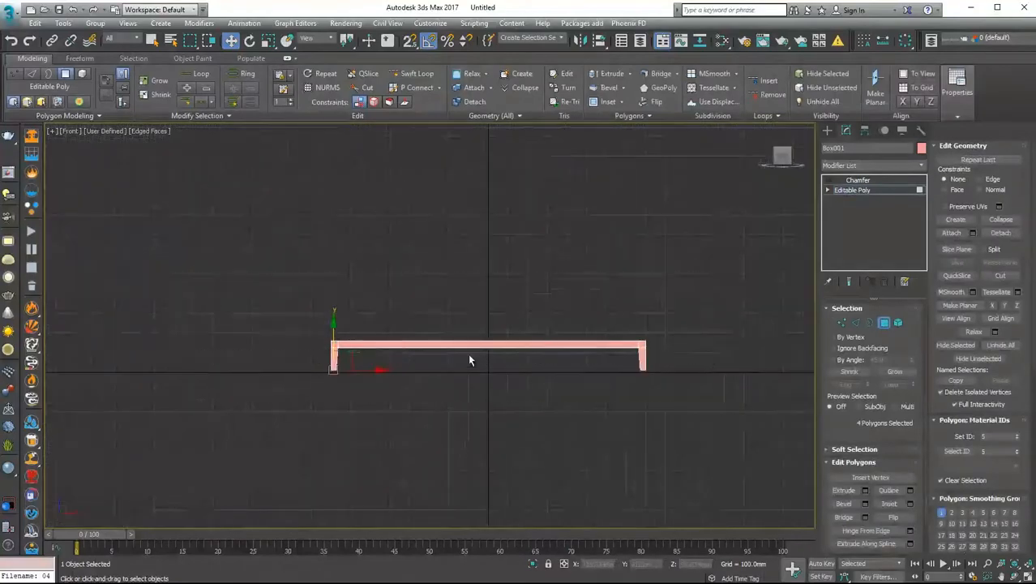
scroll(330, 371, "up", 9)
middle_click_drag(502, 180, 518, 219)
left_click(475, 101)
left_click(555, 304)
left_click(857, 180)
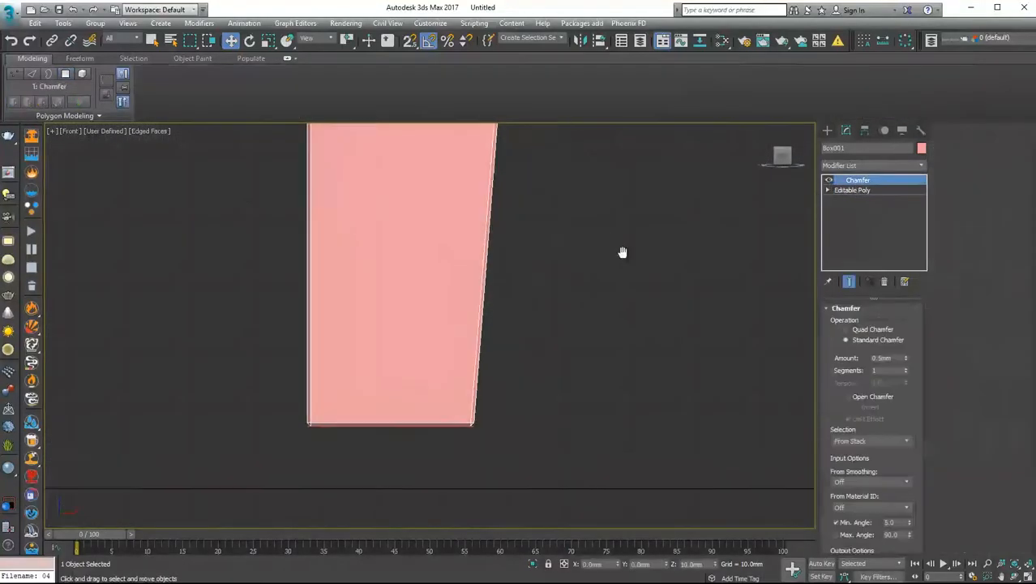
Step: Thicken the detached leg bottoms with a Shell modifier at 10 mm outer amount and convert them to an editable poly
scroll(486, 303, "down", 5)
left_click(454, 345)
left_click(856, 166)
type("sh")
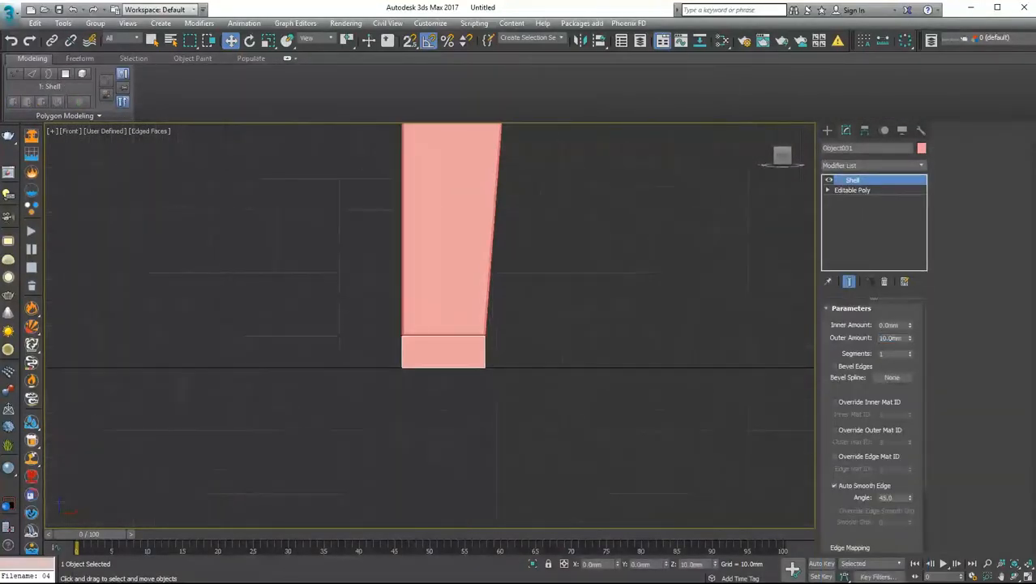
right_click(418, 320)
left_click(572, 447)
Step: Narrow the foot pads under the legs slightly by scaling their vertices in the front and left views
left_click_drag(487, 363, 485, 363)
scroll(485, 363, "down", 6)
middle_click_drag(655, 363, 267, 330)
left_click_drag(552, 312, 641, 357)
scroll(588, 362, "up", 8)
key("l")
left_click_drag(600, 298, 572, 299)
scroll(572, 298, "down", 7)
middle_click_drag(438, 324, 490, 324)
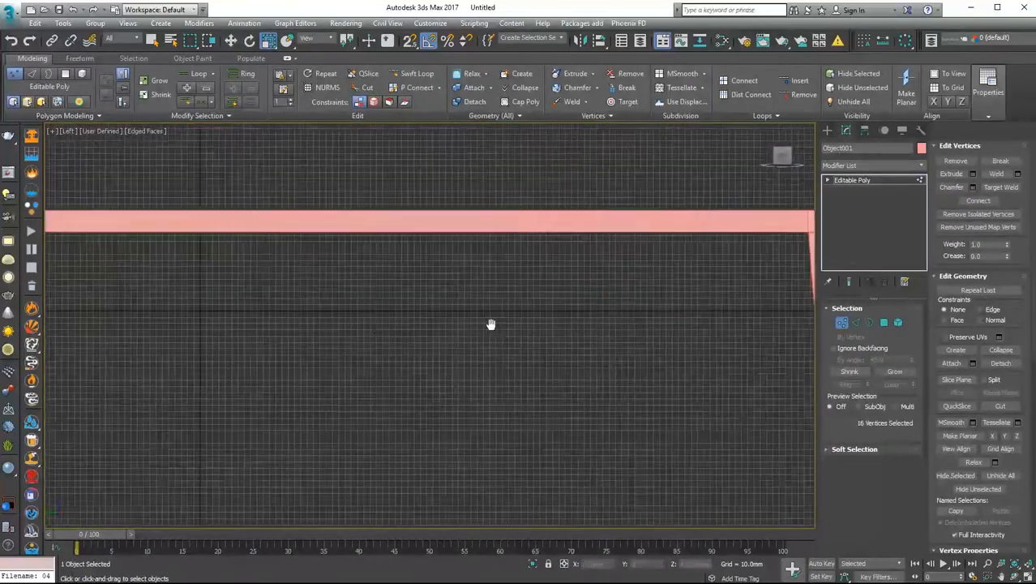
scroll(411, 322, "up", 6)
left_click_drag(464, 321, 447, 322)
scroll(447, 321, "down", 5)
middle_click_drag(446, 321, 527, 351, "alt")
key("f")
scroll(509, 345, "down", 3)
key("1")
key("1")
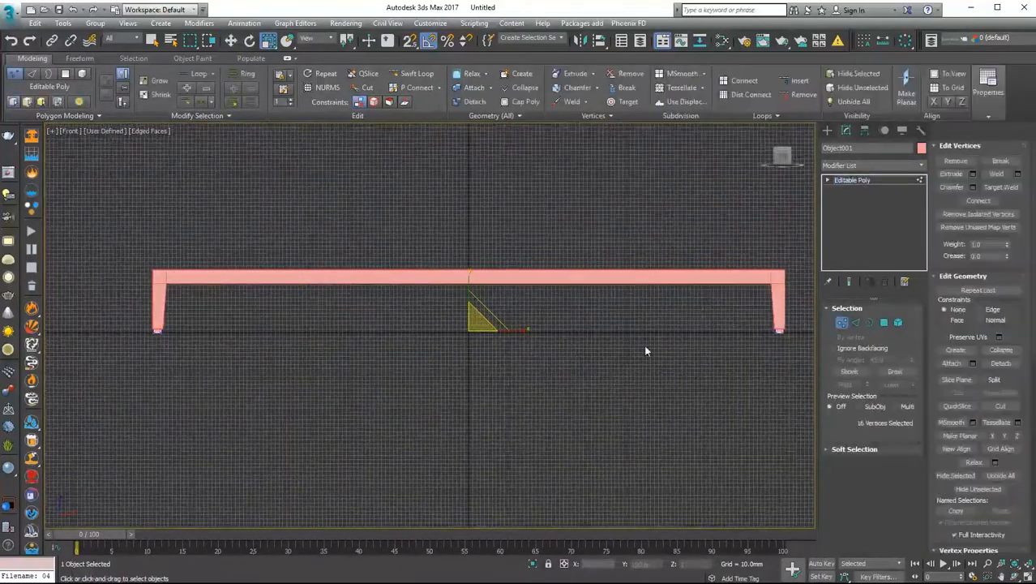
Step: Give the foot pads a Chamfer modifier with a 0.5 mm amount
left_click(232, 40)
middle_click_drag(294, 333, 435, 325)
key("F3")
scroll(335, 243, "up", 5)
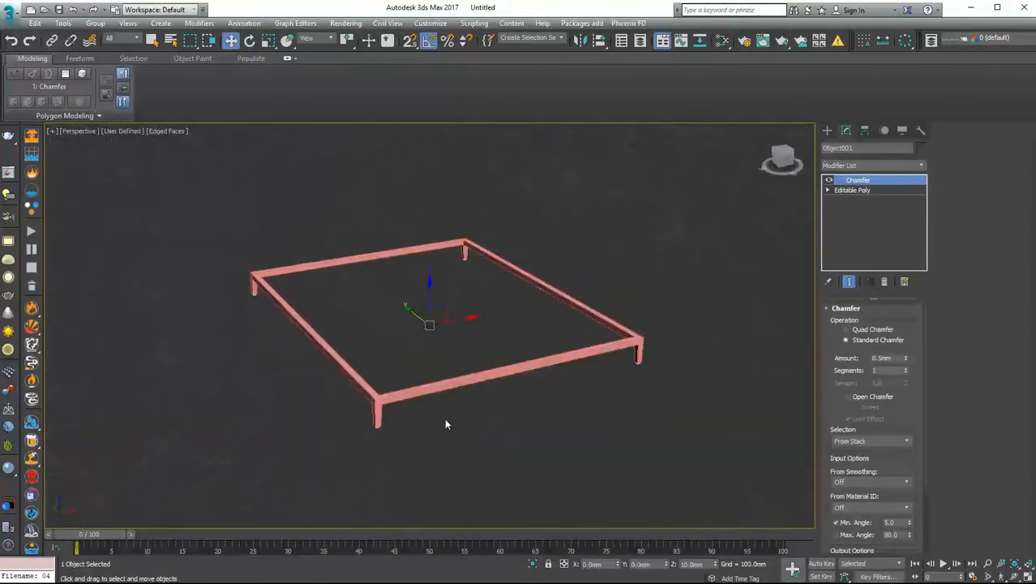
middle_click_drag(447, 421, 376, 376, "alt")
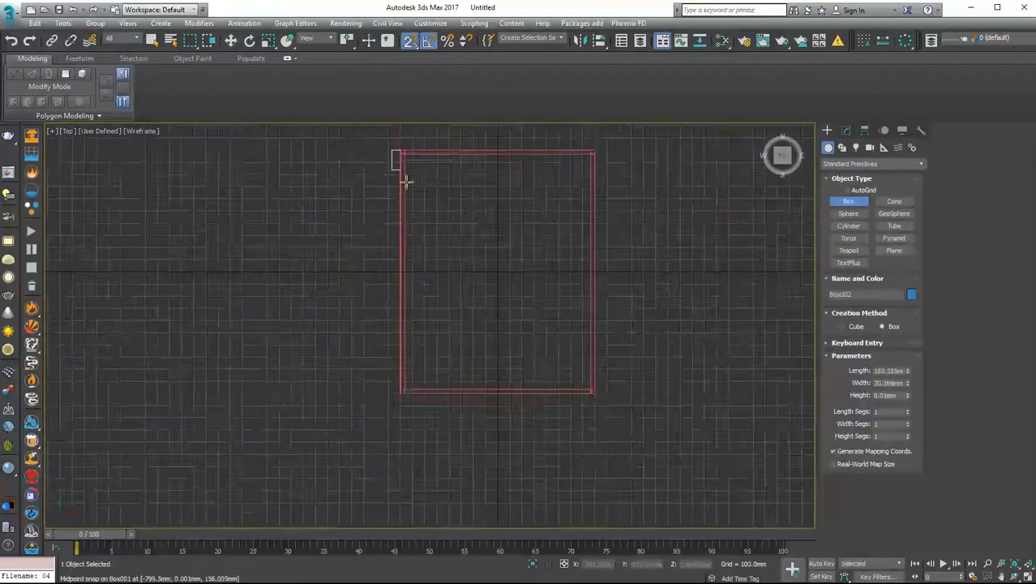
Step: Draw a box over the frame, about 1999 by 1599 mm and 130 mm high, and lower it onto the rails
left_click_drag(406, 182, 518, 275)
scroll(592, 391, "up", 12)
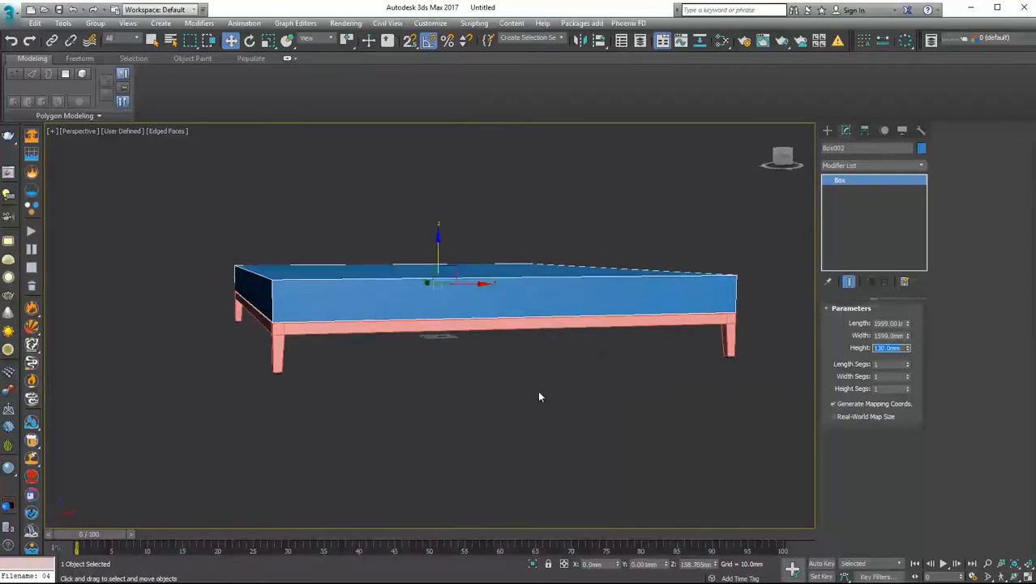
key("f")
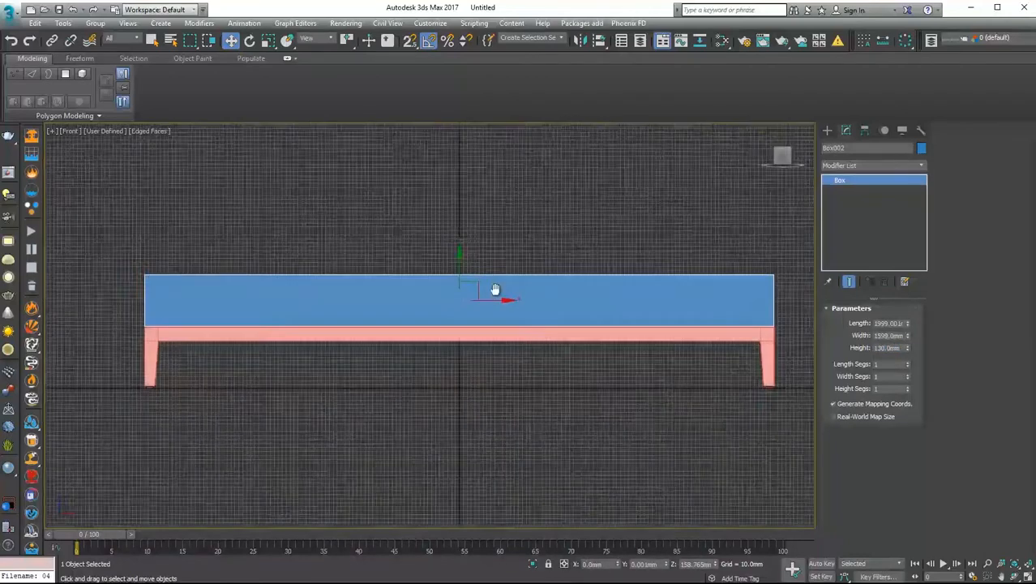
scroll(495, 291, "up", 15)
left_click_drag(523, 274, 522, 289)
scroll(522, 290, "down", 12)
middle_click_drag(522, 290, 532, 349, "alt")
middle_click_drag(532, 349, 532, 374)
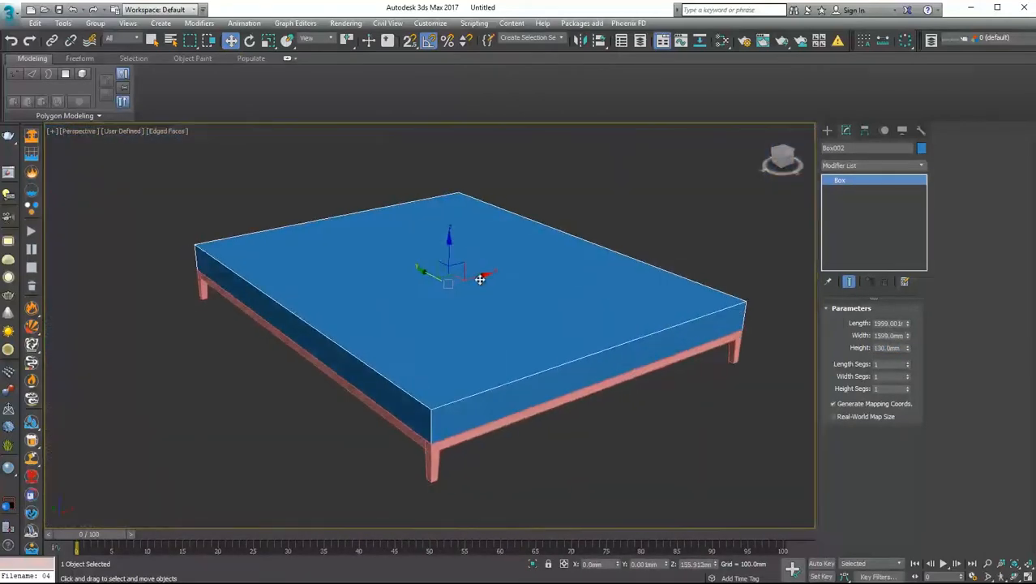
Step: Convert the new box to an editable poly and inset its top and bottom faces for a hollow surround
right_click(513, 273)
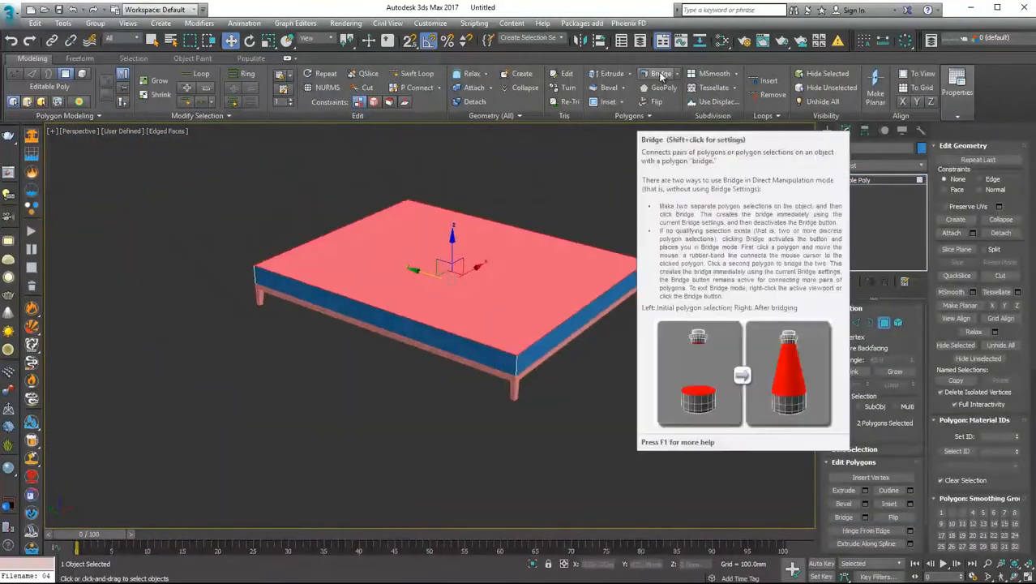
right_click(463, 239)
left_click(391, 293)
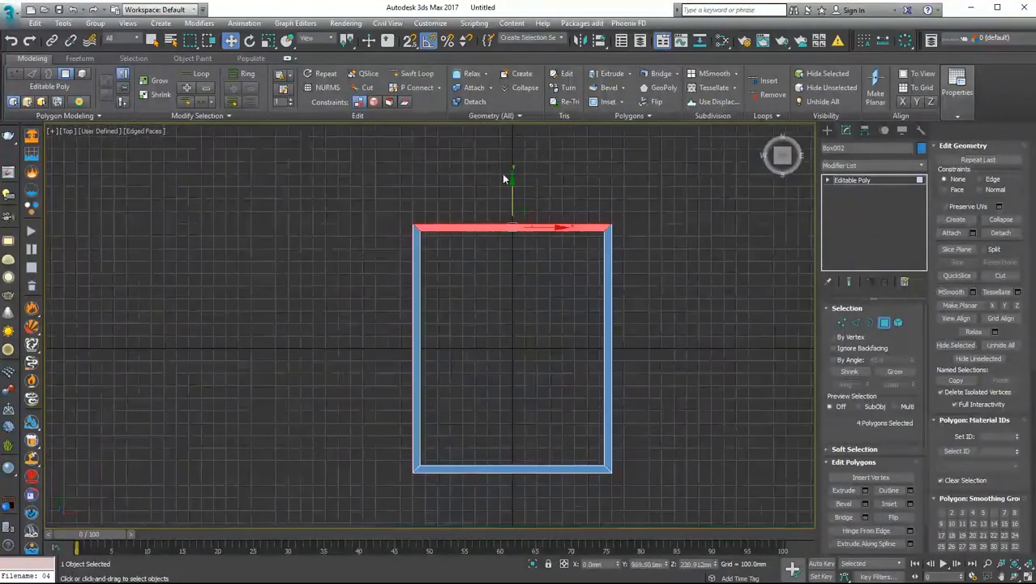
Step: Remove the head-end section of the surround and cap the open ends of its side panels
middle_click_drag(566, 255, 531, 243)
left_click(519, 102)
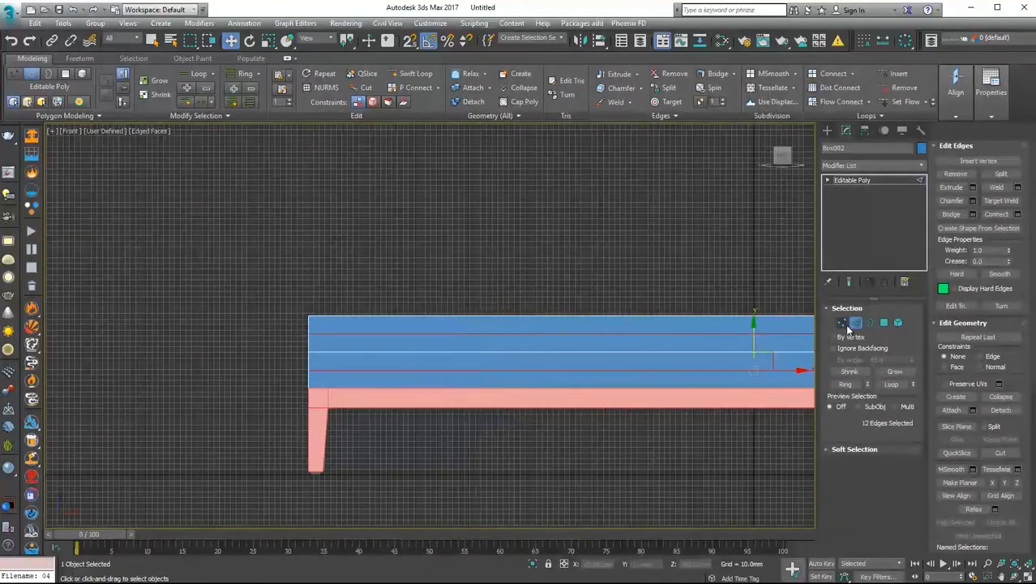
Step: Bulge the surround by moving its middle vertex rows outward on one side in the front view and at the foot end in the left view
left_click(843, 323)
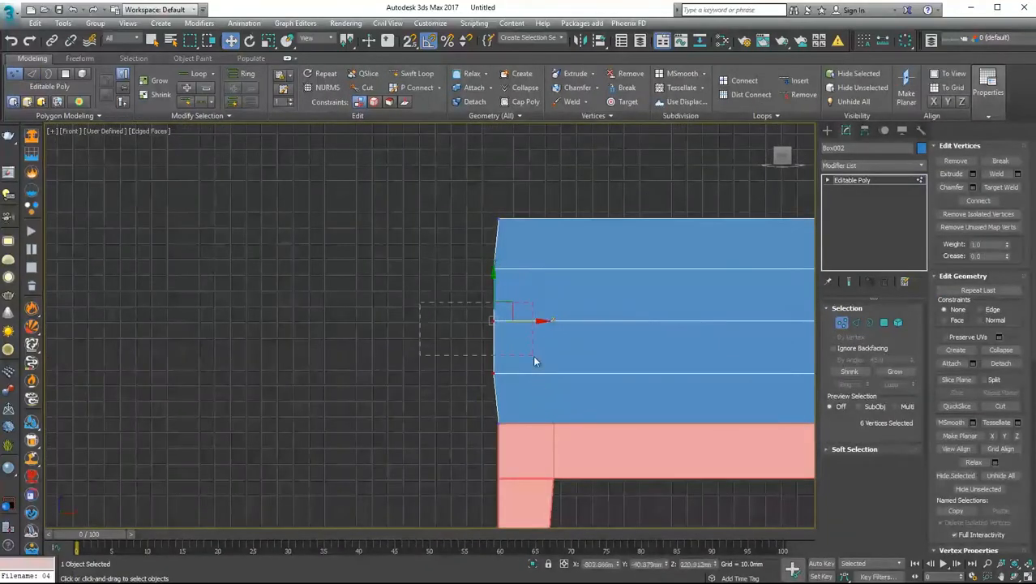
left_click_drag(533, 355, 535, 357)
scroll(478, 331, "down", 5)
key("l")
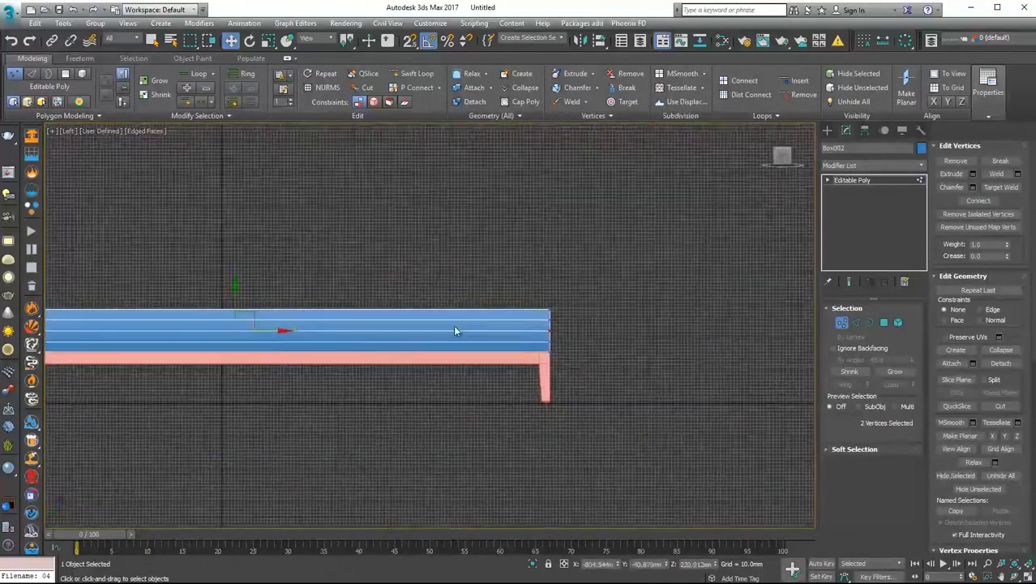
scroll(557, 332, "up", 7)
left_click_drag(559, 292, 470, 340)
left_click_drag(522, 314, 537, 316)
scroll(537, 316, "down", 8)
Step: Mirror the bulged surround with a Symmetry modifier on X with Flip enabled and convert it to an editable poly
key("t")
left_click(860, 180)
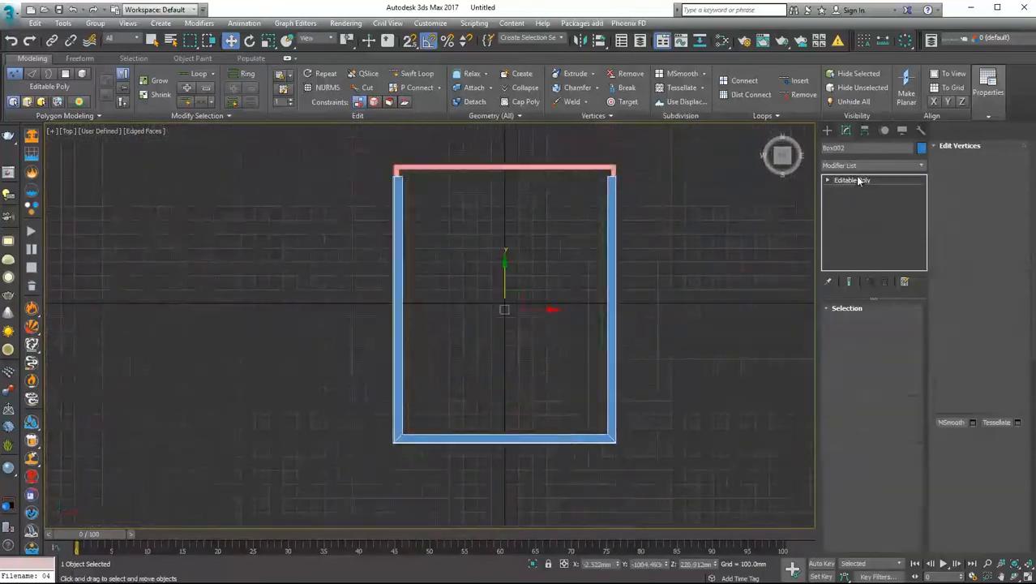
left_click(872, 165)
key("s")
left_click(873, 385)
key("f")
key("z")
middle_click_drag(460, 341, 523, 322, "alt")
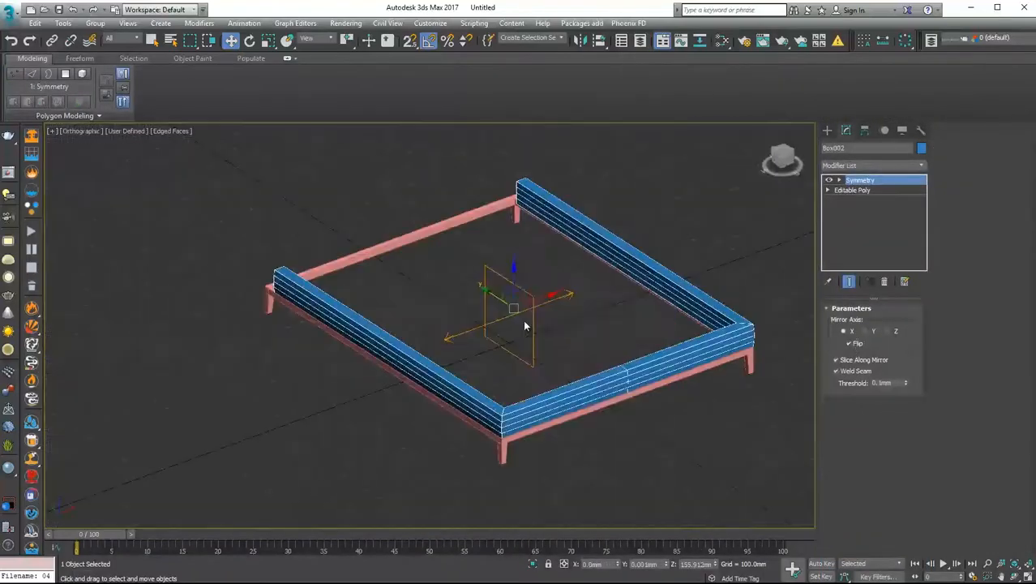
right_click(521, 321)
left_click(681, 480)
Step: Chamfer the diagonal corner edge loops of the surround at the foot end
left_click(856, 322)
scroll(410, 336, "up", 5)
double_click(503, 373)
key("t")
scroll(502, 358, "down", 4)
scroll(244, 373, "up", 6)
right_click(396, 316)
left_click(272, 386)
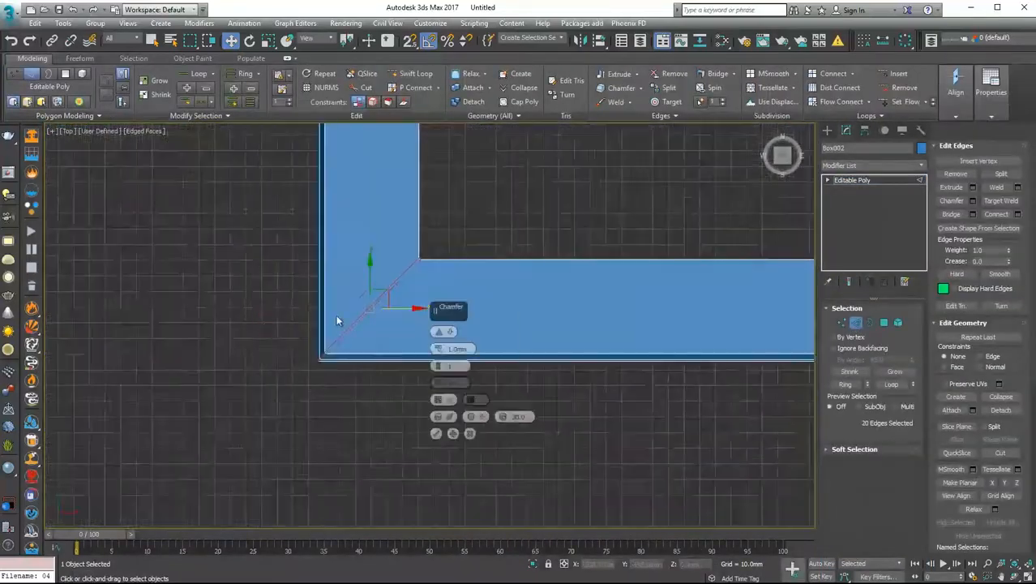
middle_click_drag(338, 319, 347, 346)
left_click_drag(438, 349, 436, 326)
middle_click_drag(443, 374, 441, 420)
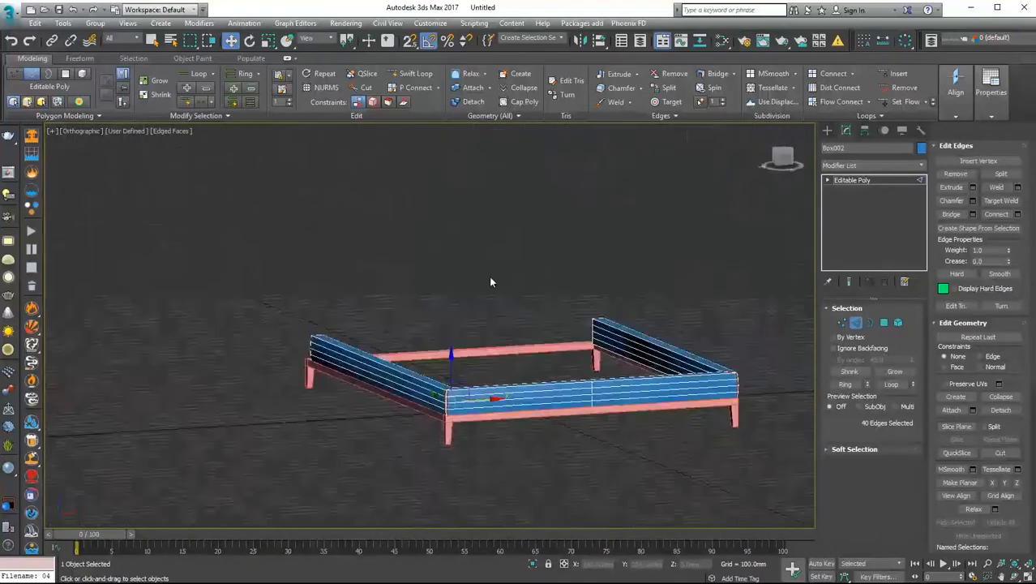
Step: Chamfer the long horizontal border edges of the surround's panels
middle_click_drag(491, 280, 510, 377, "alt")
scroll(485, 393, "up", 4)
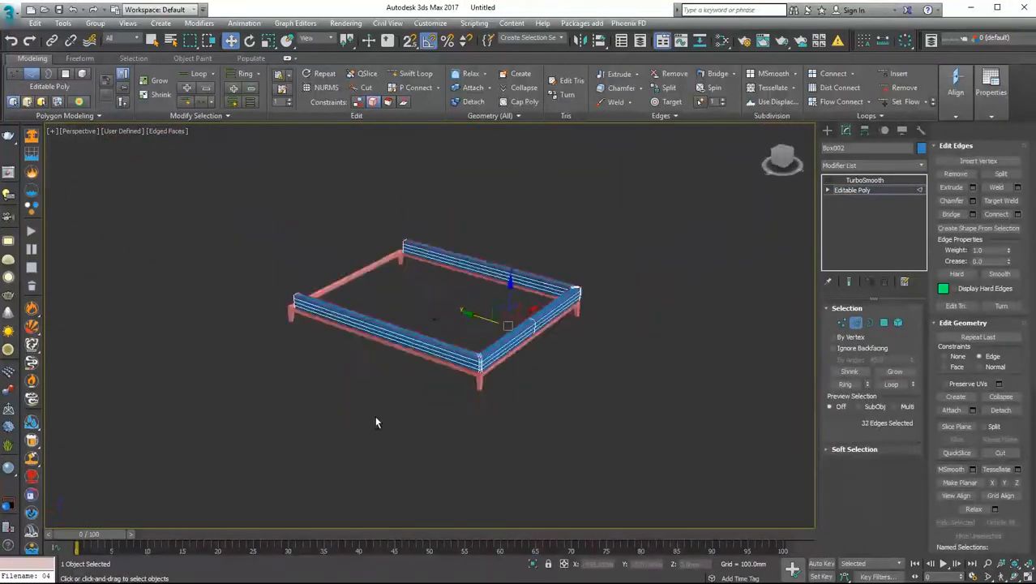
right_click(474, 359)
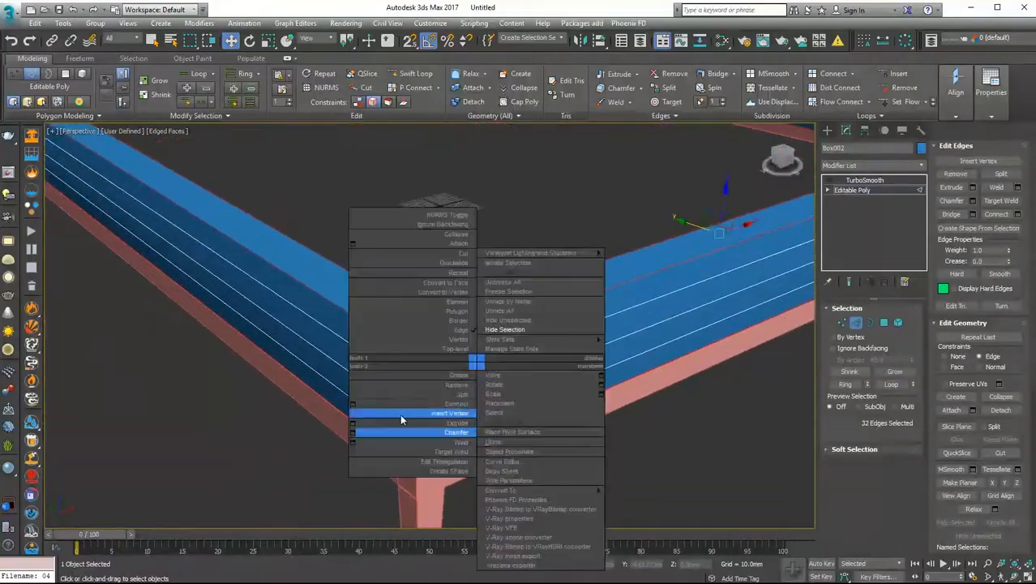
left_click(400, 419)
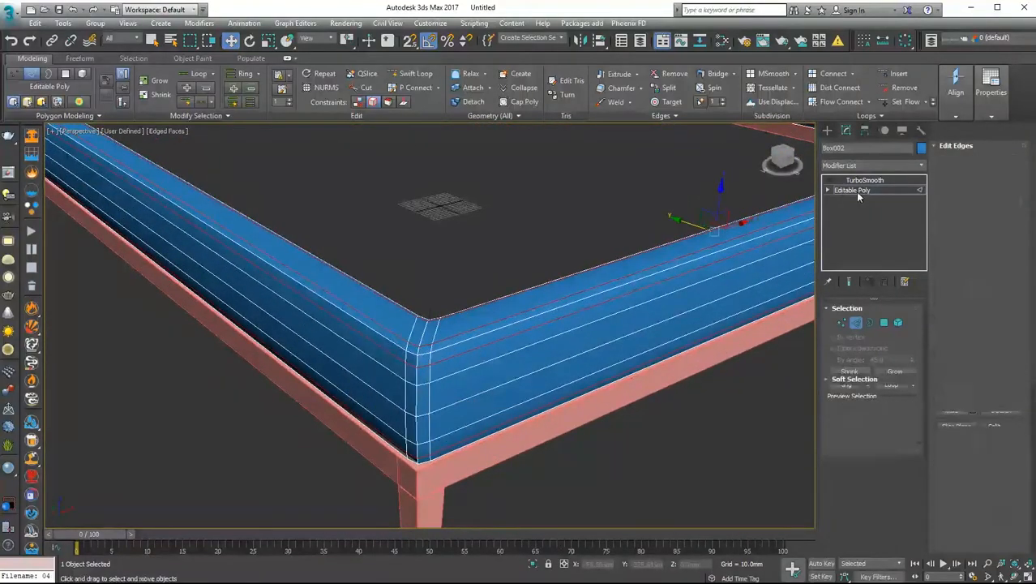
Step: Add cross edge loops along the surround's panels with Connect and chamfer the loops
left_click(864, 180)
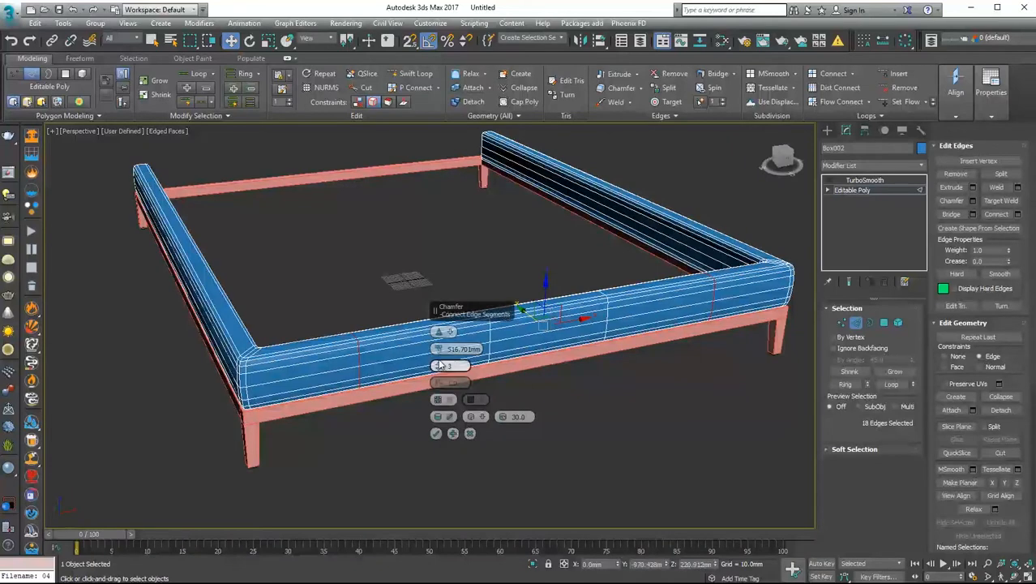
right_click(428, 357)
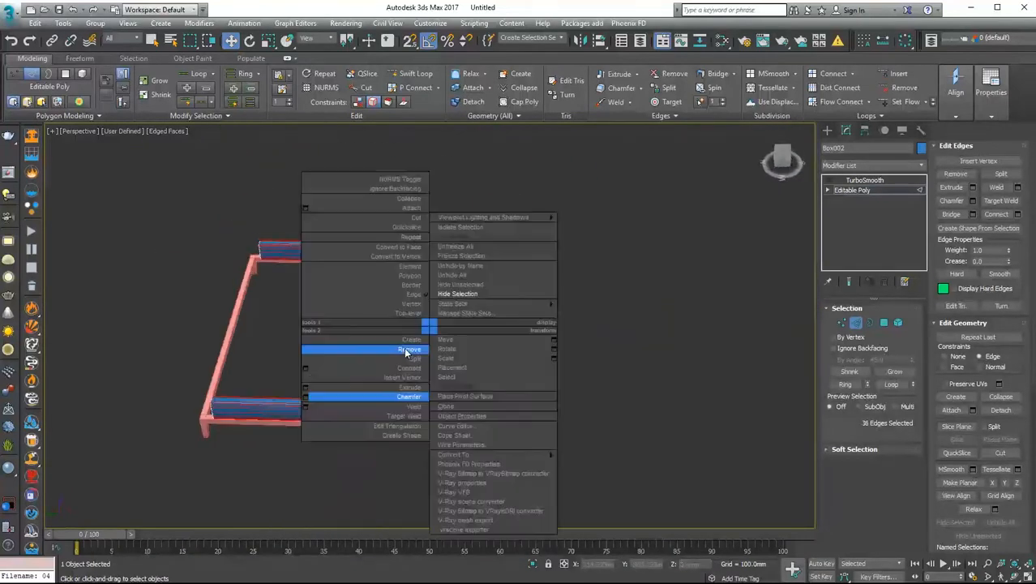
left_click(438, 330)
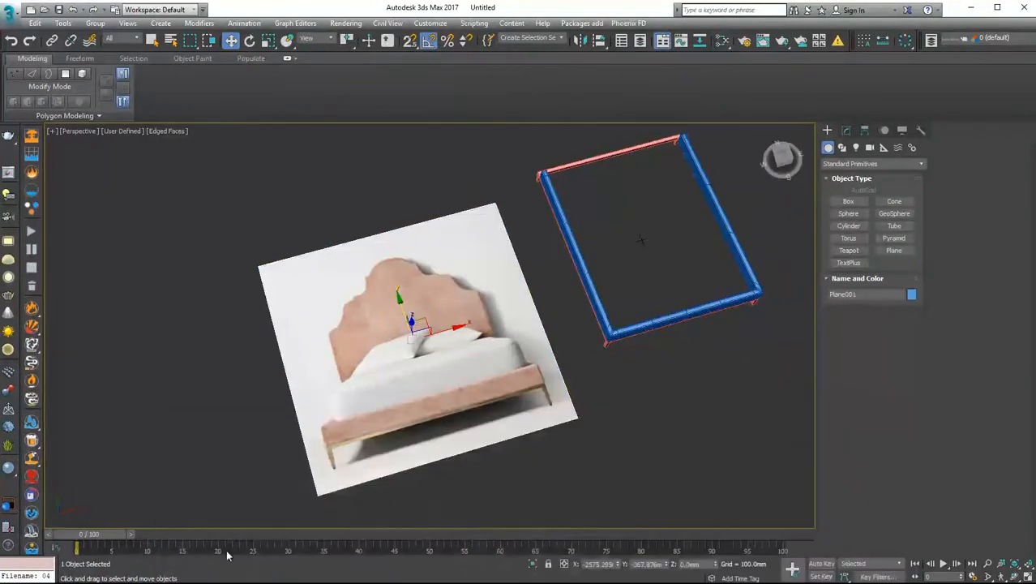
Step: Apply a UVW Map to the reference image plane, stand it upright and raise it behind the bed in the front view
left_click(872, 164)
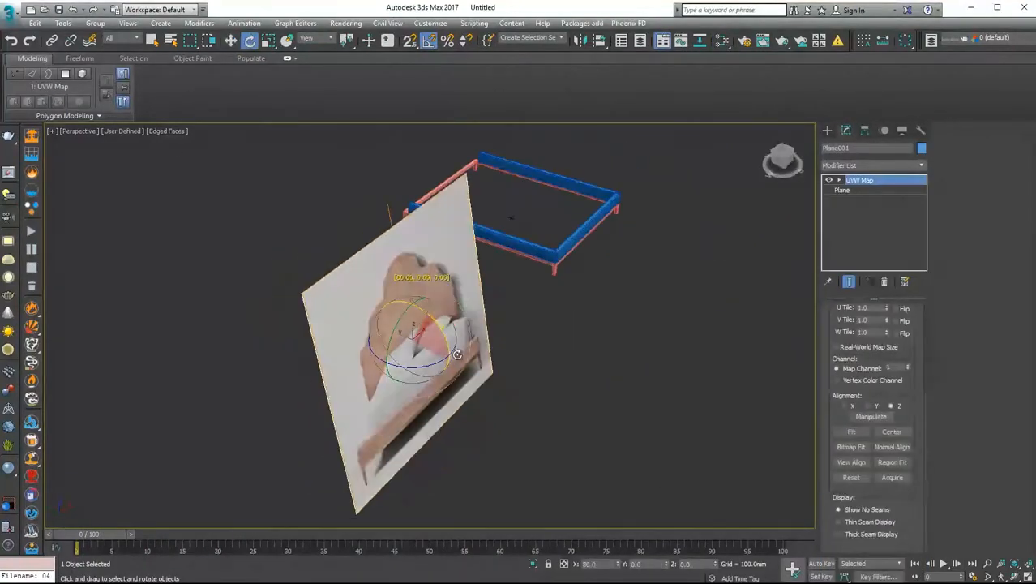
key("f")
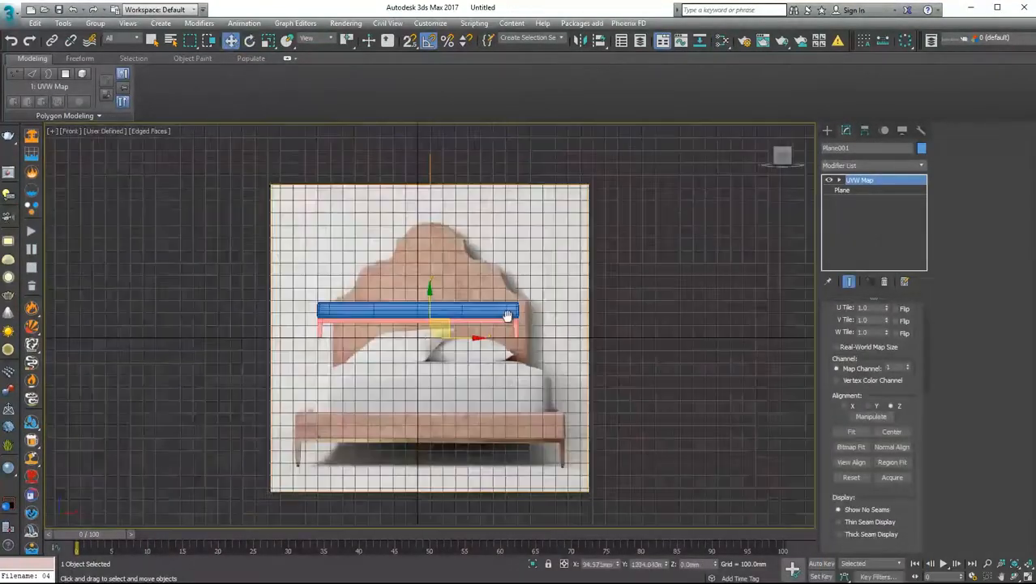
scroll(507, 317, "up", 2)
middle_click_drag(507, 317, 586, 396)
left_click_drag(510, 388, 532, 309)
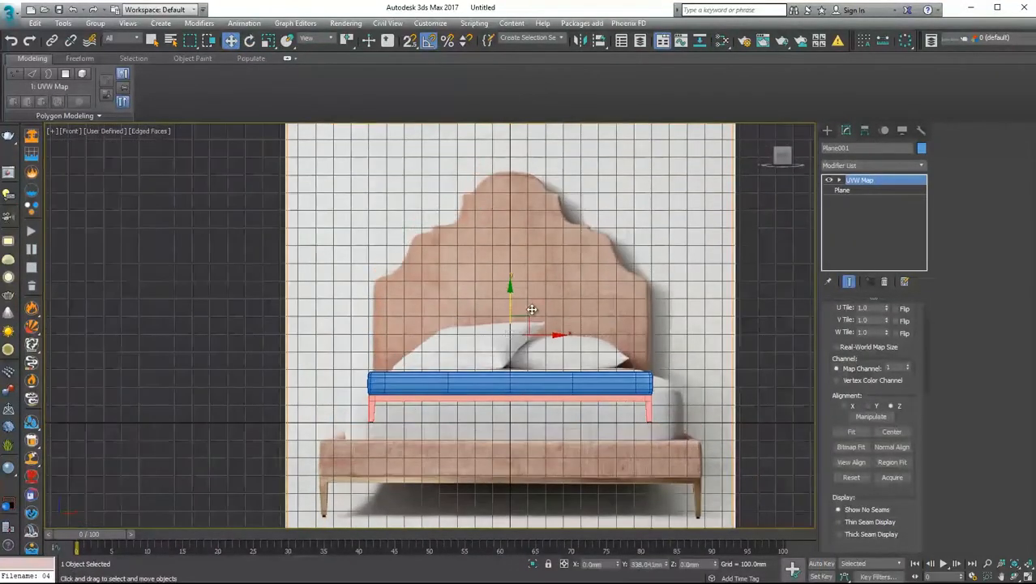
key("F4")
scroll(509, 313, "up", 2)
middle_click_drag(509, 313, 493, 365)
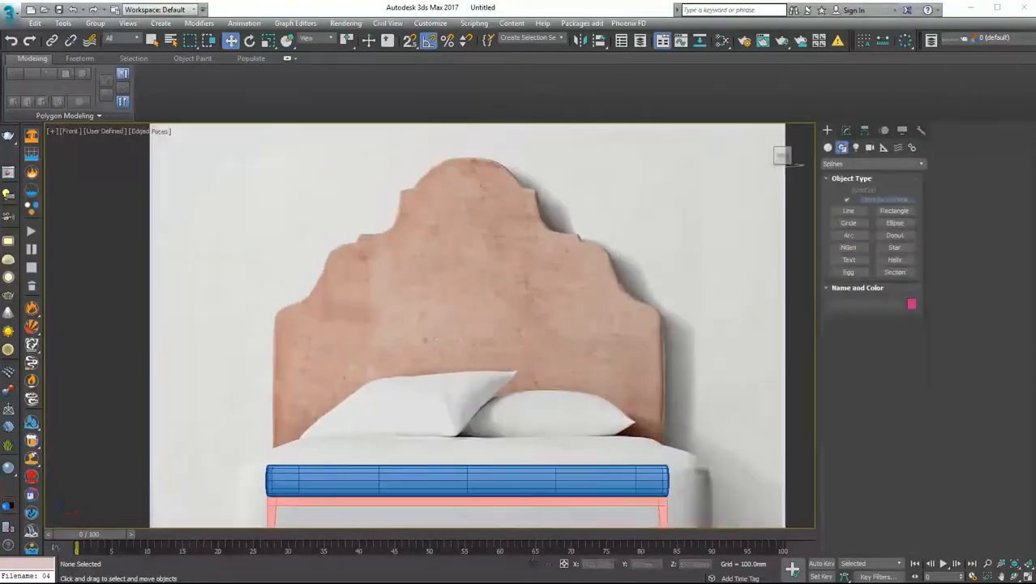
Step: Start a Line at the headboard's lower left side and trace its outer edge up around the lowest rounded shoulder
left_click(848, 210)
scroll(268, 454, "up", 3)
left_click(329, 421)
middle_click_drag(332, 243, 355, 463)
left_click(356, 275)
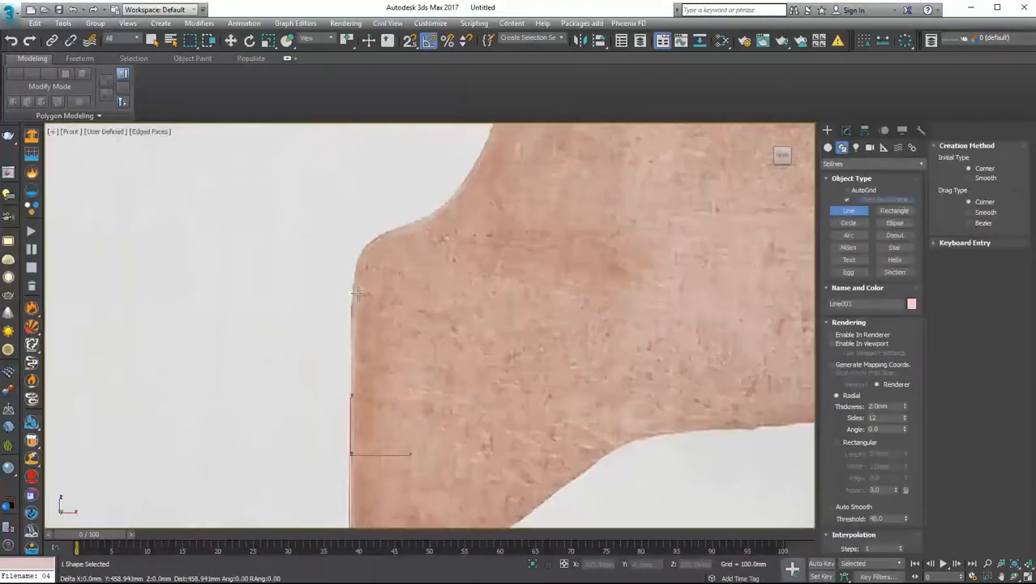
scroll(356, 273, "up", 2)
left_click(388, 214)
middle_click_drag(499, 154, 370, 312)
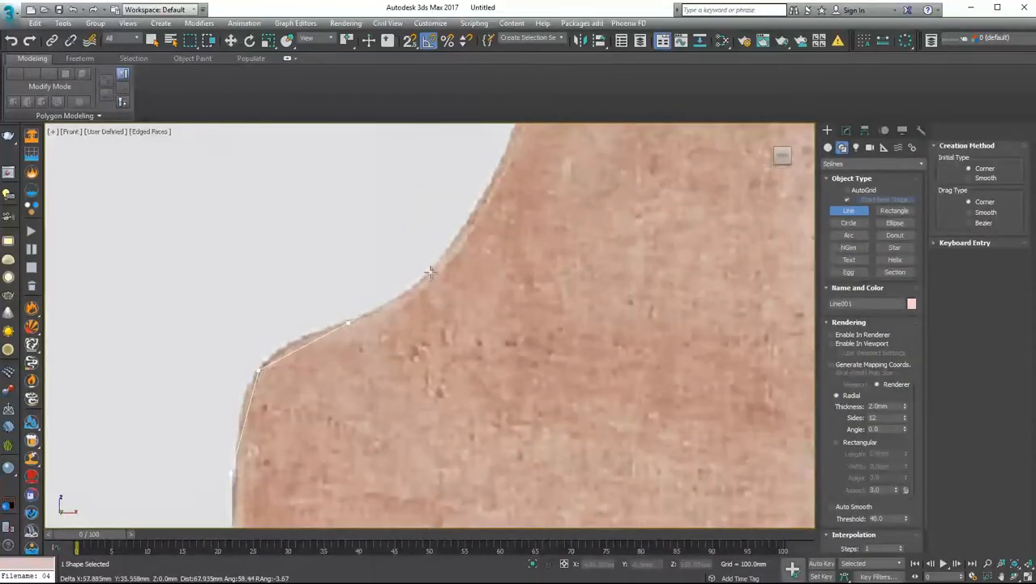
Step: Continue the line along the concave curve, over the second shoulder and around the small step above it
middle_click_drag(430, 272, 402, 386)
left_click(477, 217)
scroll(538, 186, "up", 2)
middle_click_drag(539, 185, 454, 268)
left_click(472, 259)
left_click(564, 243)
scroll(578, 219, "up", 2)
middle_click_drag(578, 219, 462, 273)
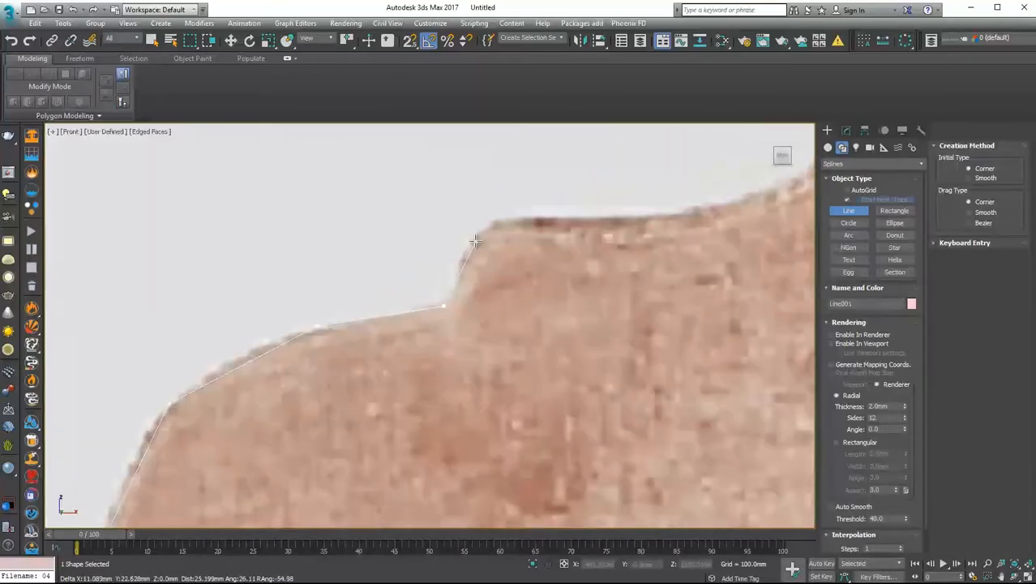
left_click(557, 214)
middle_click_drag(557, 214, 453, 290)
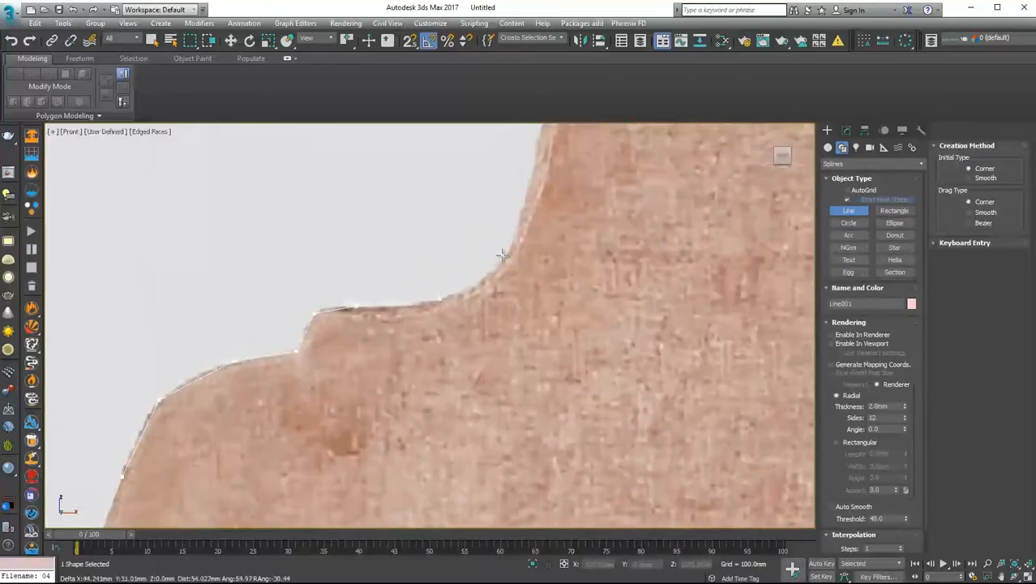
Step: Trace the line up past the notch below the crown and end it at the headboard's top centre
left_click(492, 278)
scroll(492, 278, "up", 1)
left_click(563, 136)
middle_click_drag(562, 136, 448, 360)
scroll(447, 360, "down", 3)
scroll(459, 341, "up", 3)
left_click(461, 218)
middle_click_drag(461, 218, 412, 309)
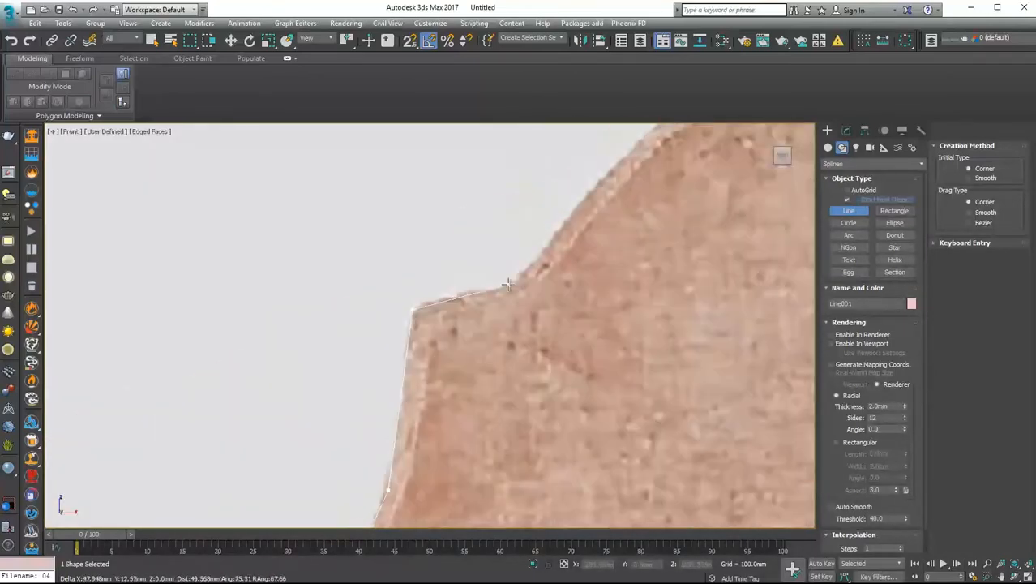
left_click(507, 283)
scroll(507, 283, "down", 3)
middle_click_drag(559, 212, 384, 334)
left_click(544, 282)
right_click(544, 282)
scroll(572, 172, "down", 6)
right_click(572, 210)
Step: Sweep the outline with a built-in Bar section 25 mm wide, mirrored on the XY plane and pivot-aligned so the strip lies inside the outline
left_click(846, 130)
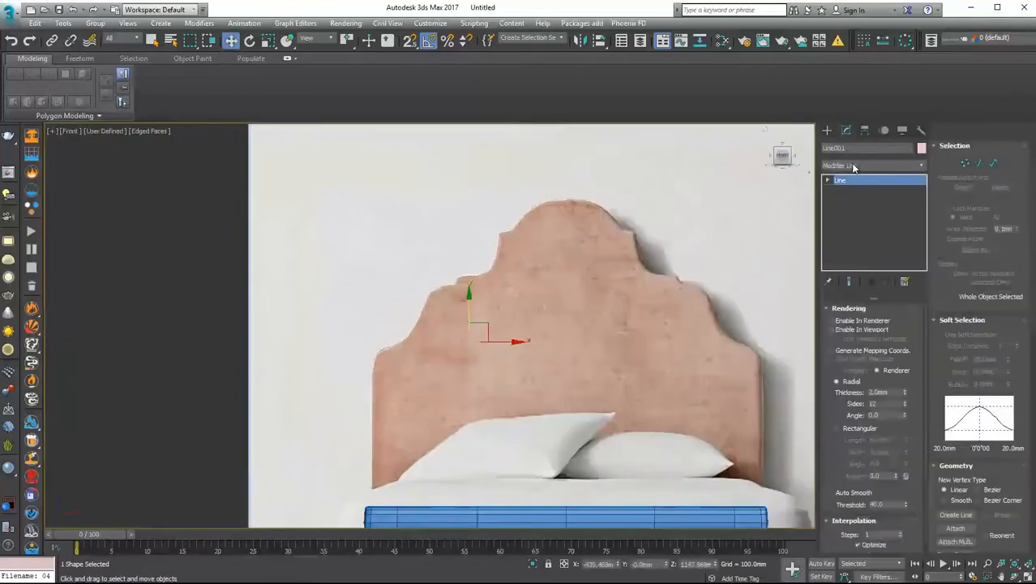
left_click(843, 376)
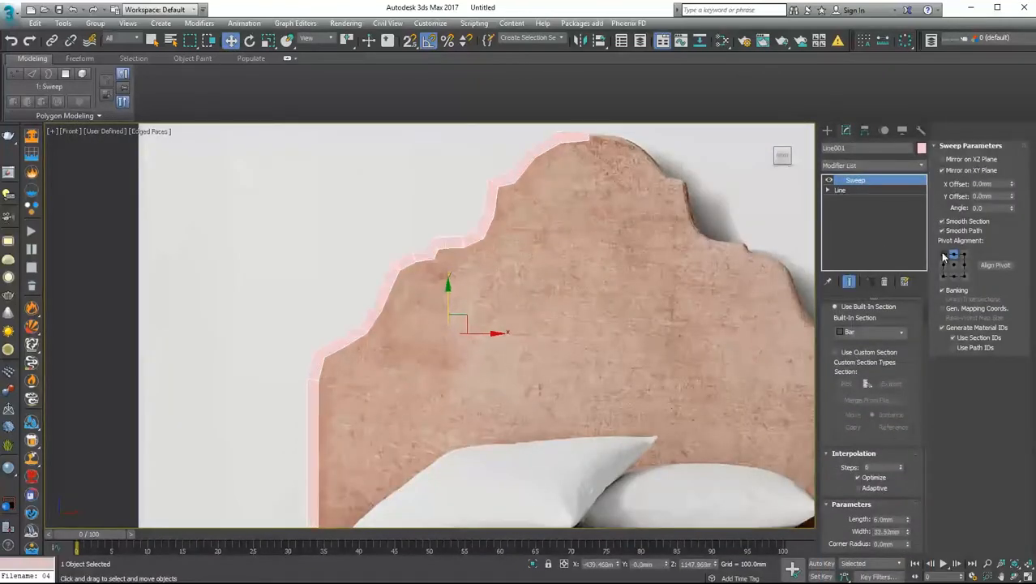
left_click(944, 255)
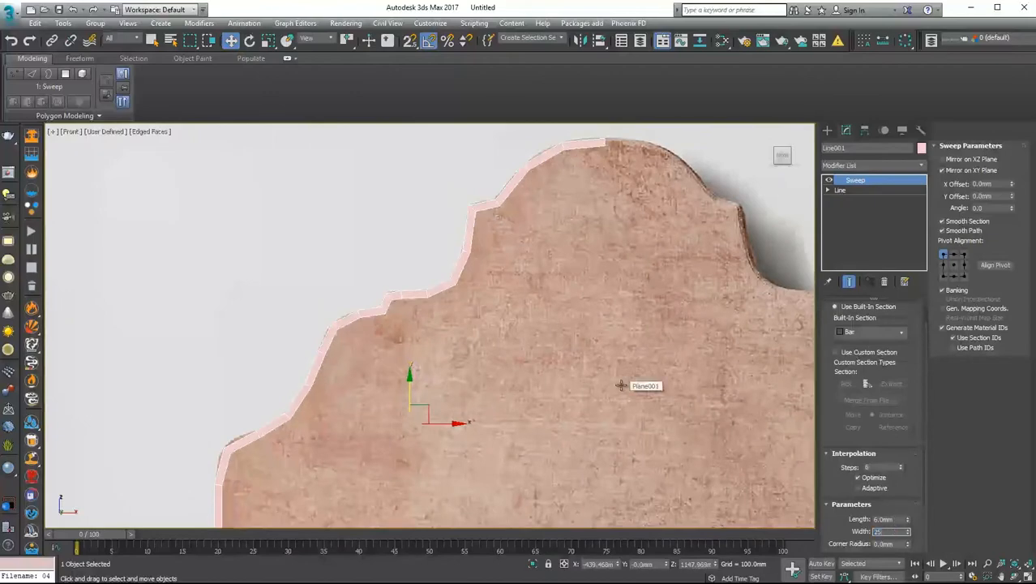
scroll(572, 297, "down", 2)
Step: Convert the swept strip to an editable poly and delete every polygon except its front faces
right_click(507, 231)
left_click(689, 370)
key("4")
scroll(552, 178, "up", 4)
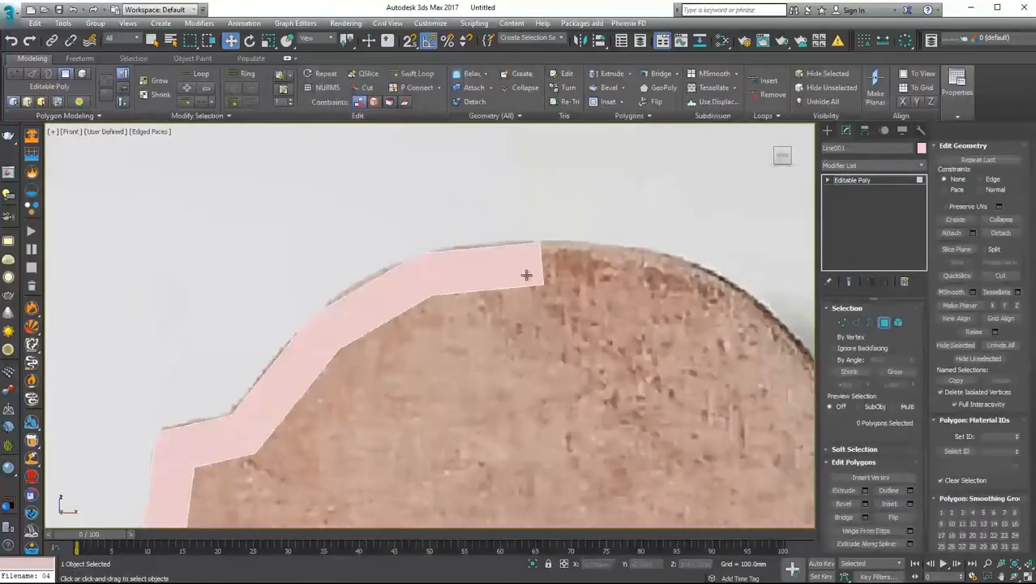
middle_click_drag(527, 275, 495, 296, "alt")
left_click(535, 262)
key("Delete")
scroll(446, 369, "up", 5)
key("f")
scroll(430, 336, "down", 6)
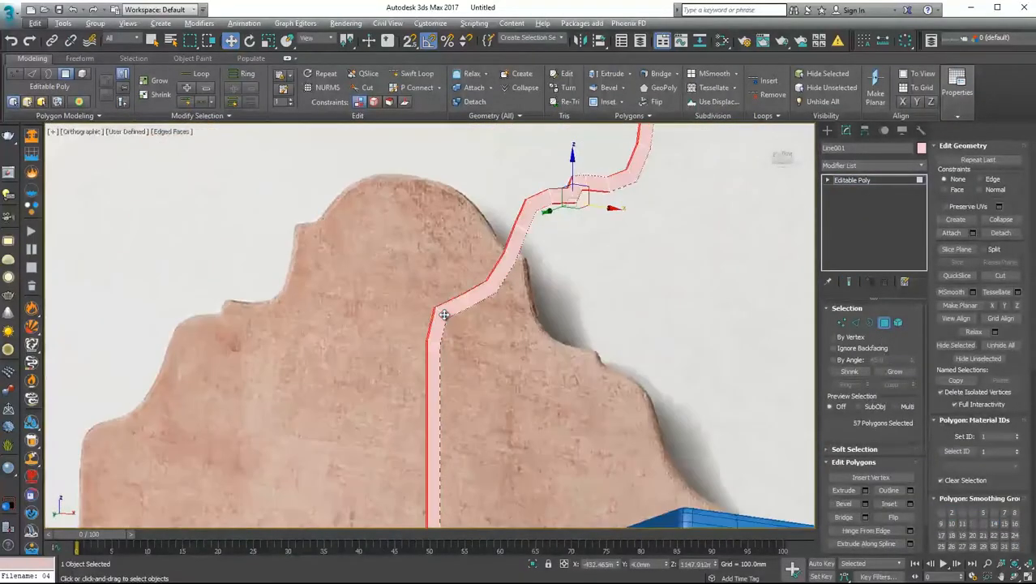
Step: Reposition the strip's inner vertices around the small step and straighten its end at the crown's centre
scroll(382, 347, "up", 8)
key("1")
scroll(434, 375, "up", 2)
left_click(459, 387)
left_click_drag(459, 388, 437, 389)
middle_click_drag(436, 389, 373, 439)
left_click_drag(424, 374, 403, 391)
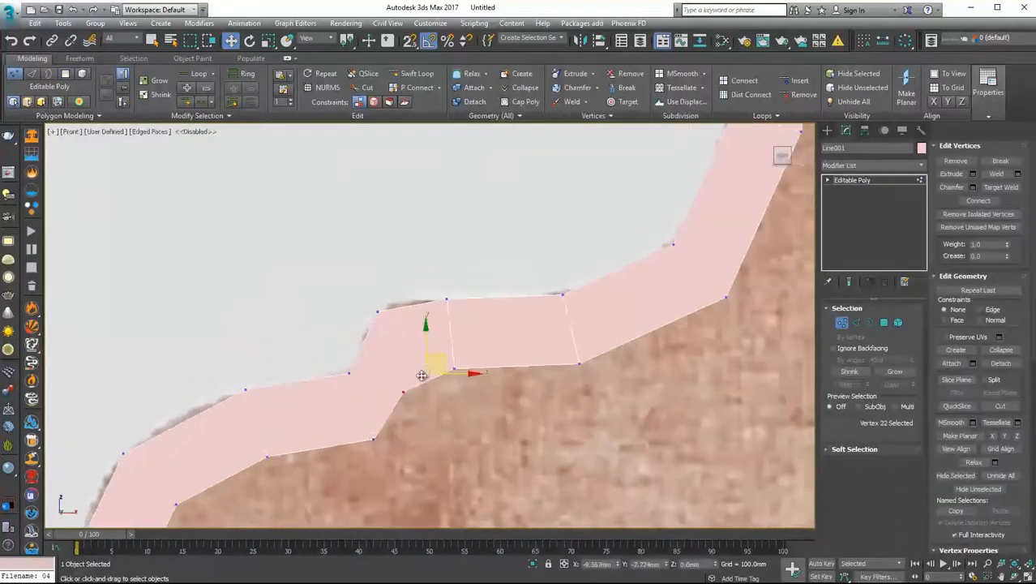
scroll(395, 295, "down", 4)
scroll(495, 255, "up", 5)
left_click(459, 393)
scroll(438, 320, "down", 7)
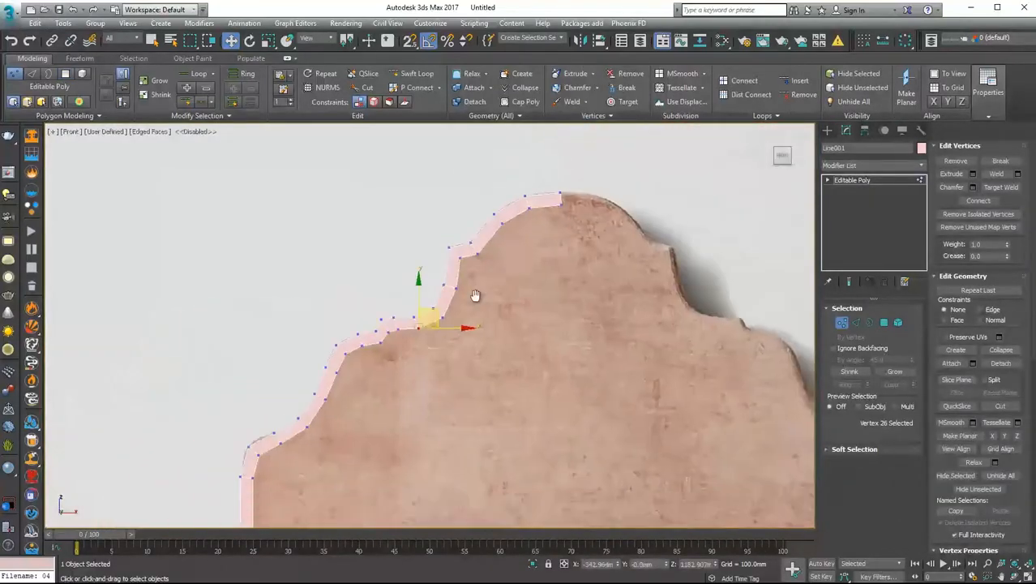
scroll(564, 203, "up", 6)
left_click_drag(544, 254, 528, 258)
Step: Extend the crown's inner edges downward in flat rows of faces and weld the corner vertex to the outline strip
left_click(856, 322)
scroll(406, 310, "down", 5)
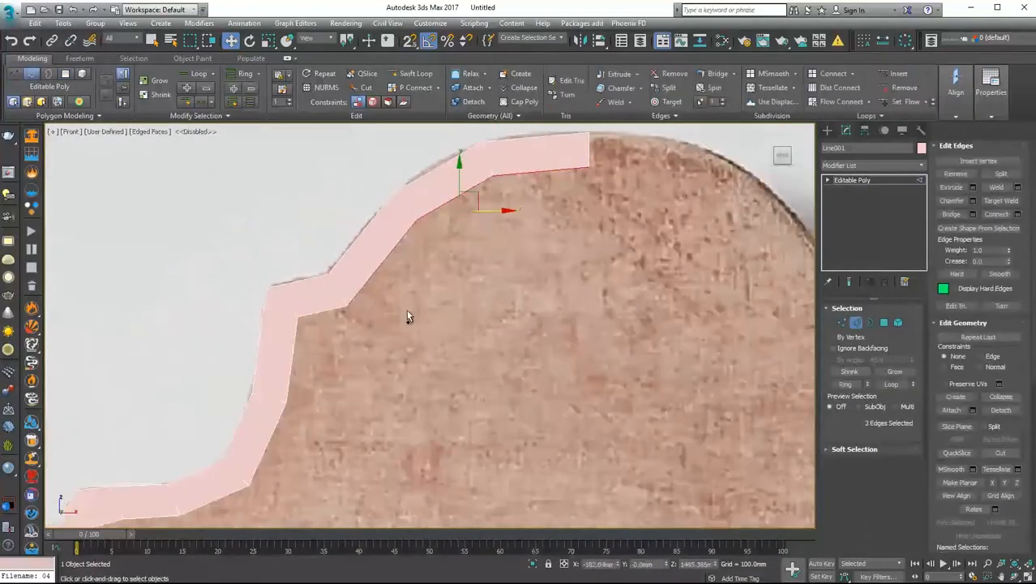
scroll(367, 314, "up", 3)
left_click(991, 162)
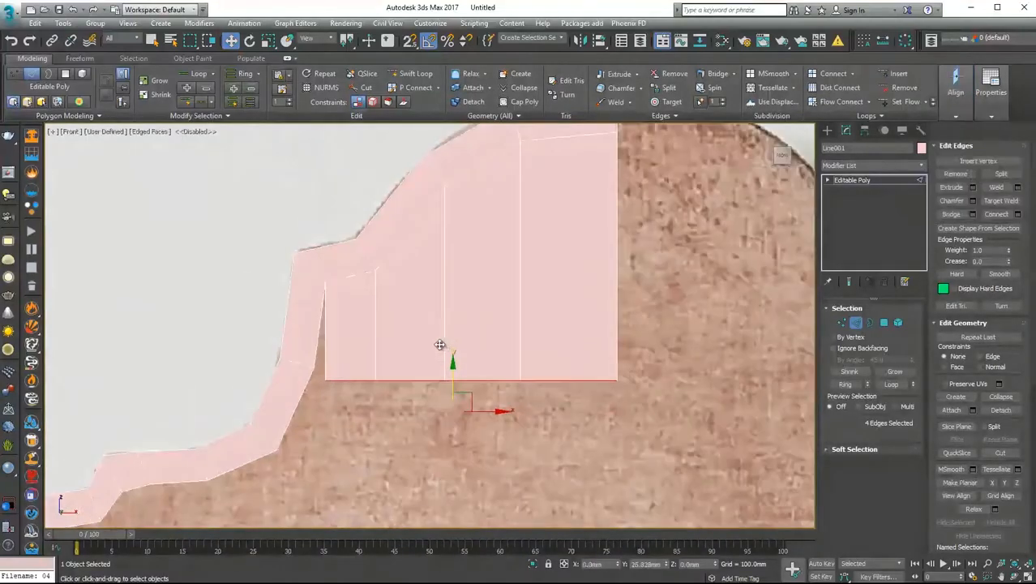
scroll(404, 377, "up", 4)
scroll(495, 256, "down", 2)
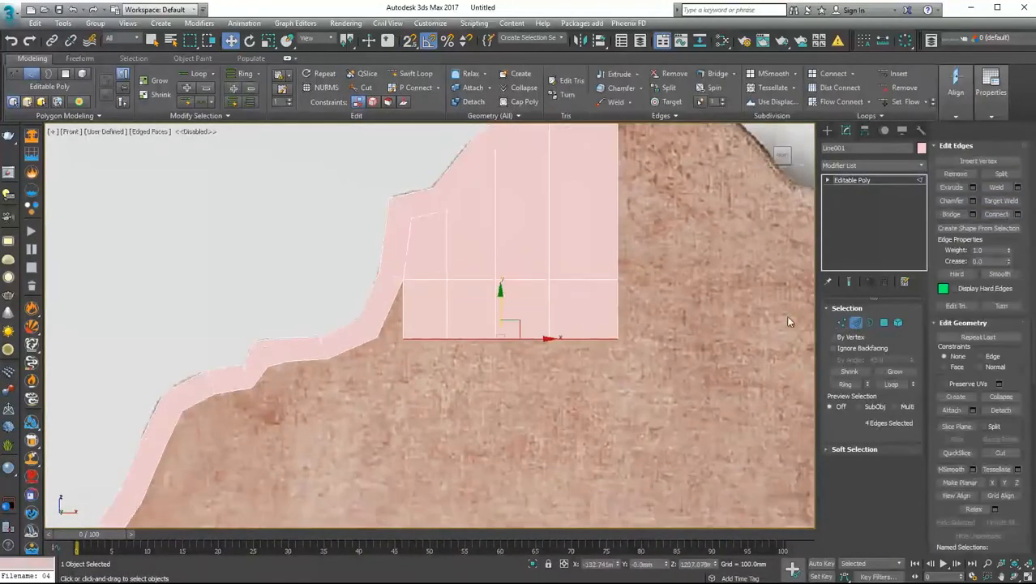
key("1")
scroll(442, 315, "up", 2)
scroll(418, 286, "down", 5)
key("2")
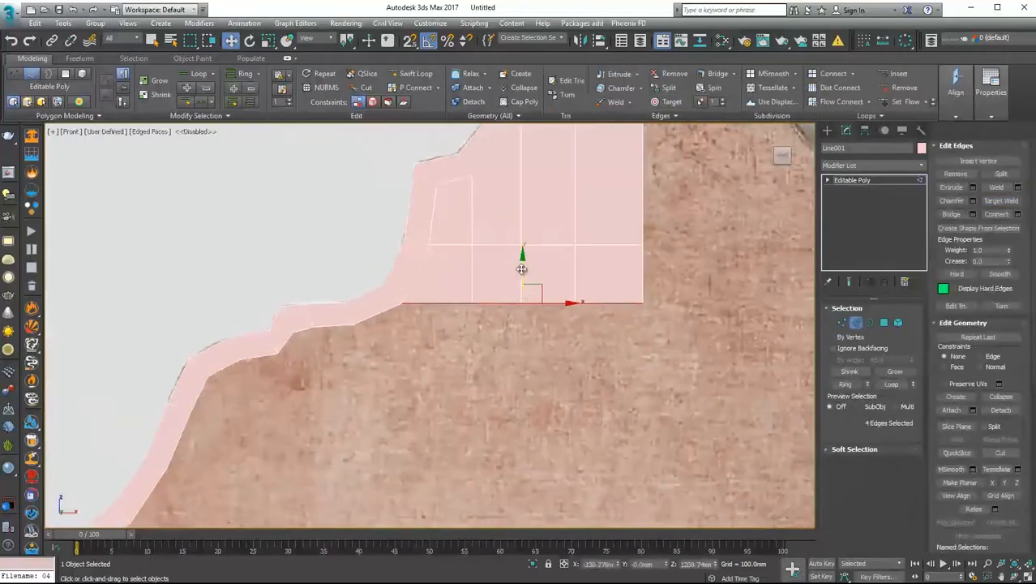
Step: Extend the bottom edges and the adjacent strip edges down to the small step's level, then target-weld the corner vertex to the strip
left_click(991, 158)
middle_click_drag(434, 325, 453, 334)
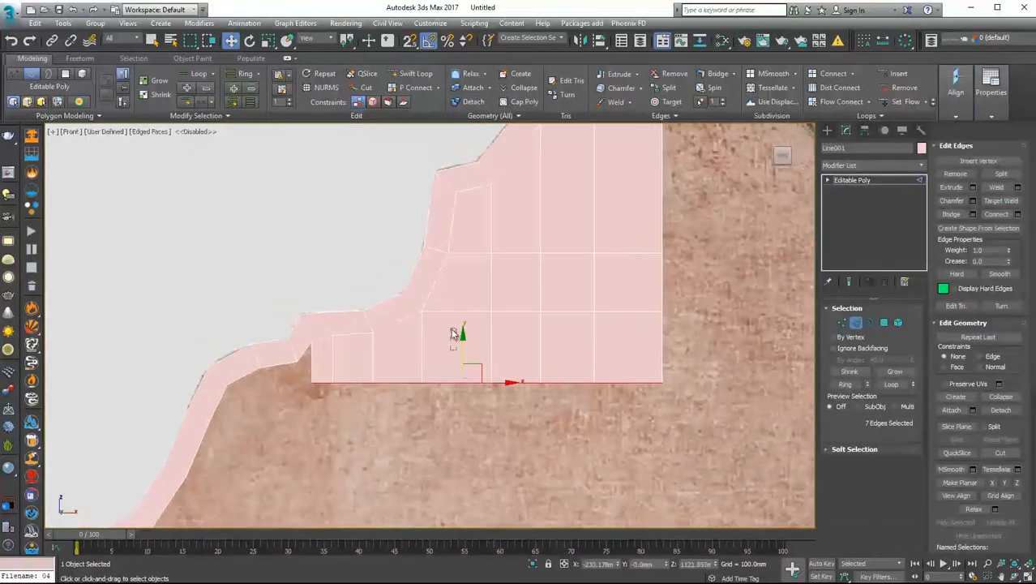
left_click_drag(459, 328, 458, 326)
middle_click_drag(312, 364, 444, 345)
scroll(442, 345, "up", 6)
key("1")
left_click_drag(465, 340, 347, 341)
Step: Add the strip edges under the second shoulder to the selection, extend a new row downward and weld its corner to the strip
scroll(347, 341, "down", 6)
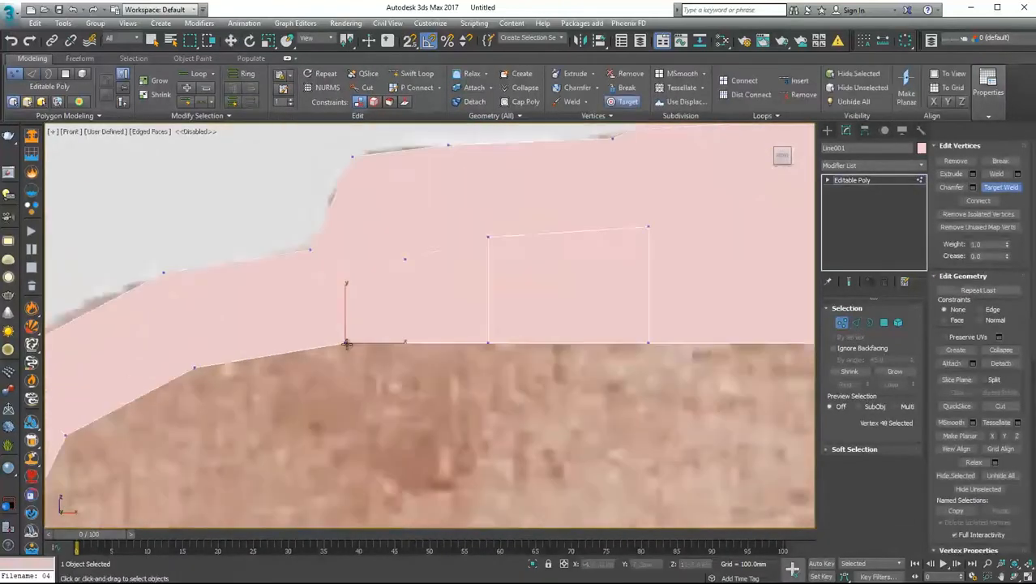
key("2")
left_click(341, 347, "ctrl")
left_click(322, 354, "ctrl")
middle_click_drag(322, 353, 319, 336)
left_click_drag(488, 292, 496, 329, "shift")
scroll(469, 407, "up", 6)
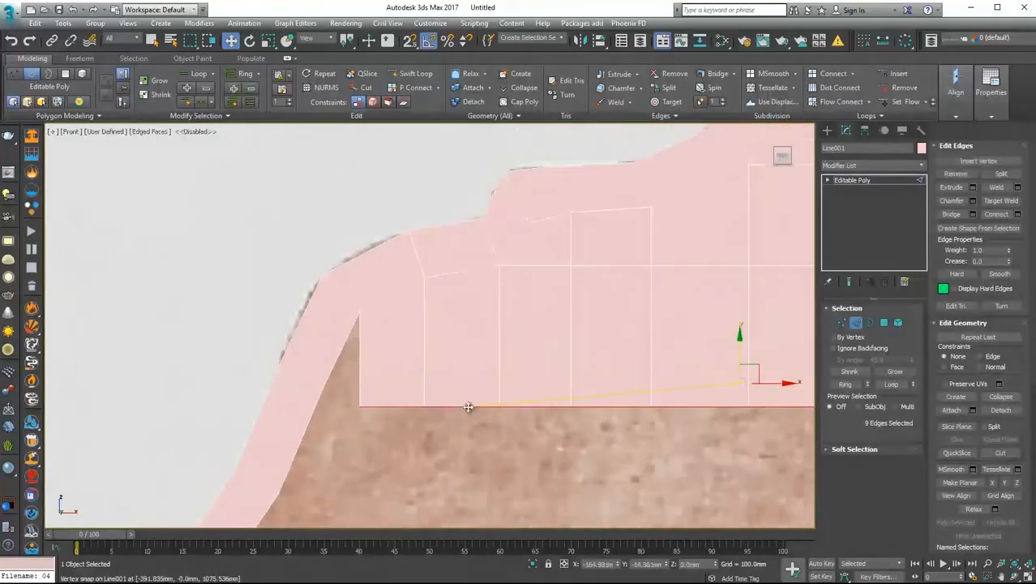
key("1")
right_click(565, 343)
left_click(519, 454)
left_click(553, 336)
left_click(460, 336)
scroll(458, 336, "down", 6)
Step: Extend the nine bottom edges down by another row and target-weld the outer corner vertex to the strip
key("2")
left_click_drag(535, 275, 535, 333, "shift")
middle_click_drag(535, 332, 517, 285)
scroll(428, 362, "up", 5)
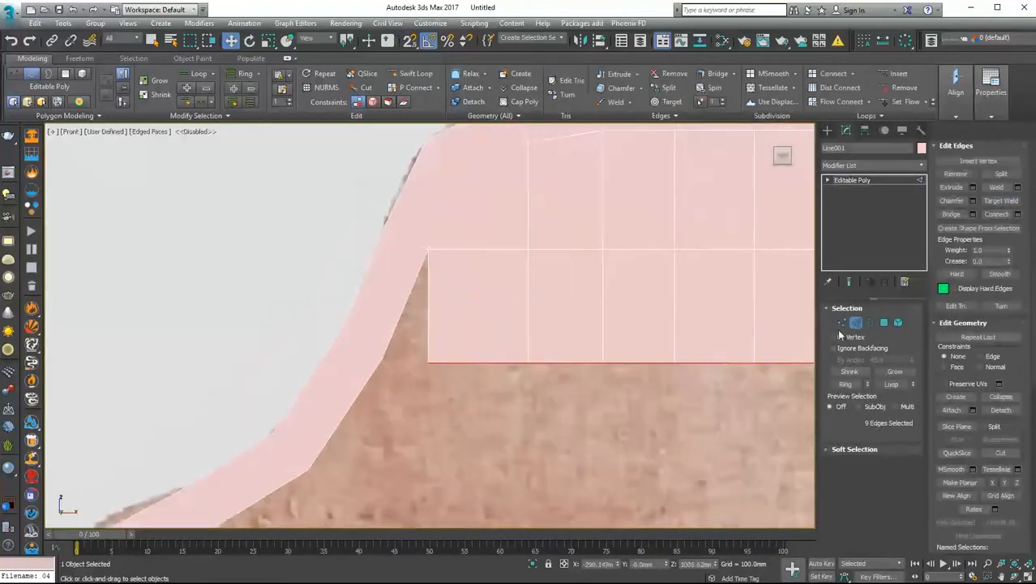
key("1")
left_click(428, 352)
left_click(294, 342)
Step: Extend one more row to the concave bend above the lowest shoulder, weld its corner and adjust the height of the bottom vertices
scroll(353, 361, "down", 6)
key("2")
left_click_drag(518, 286, 517, 341, "shift")
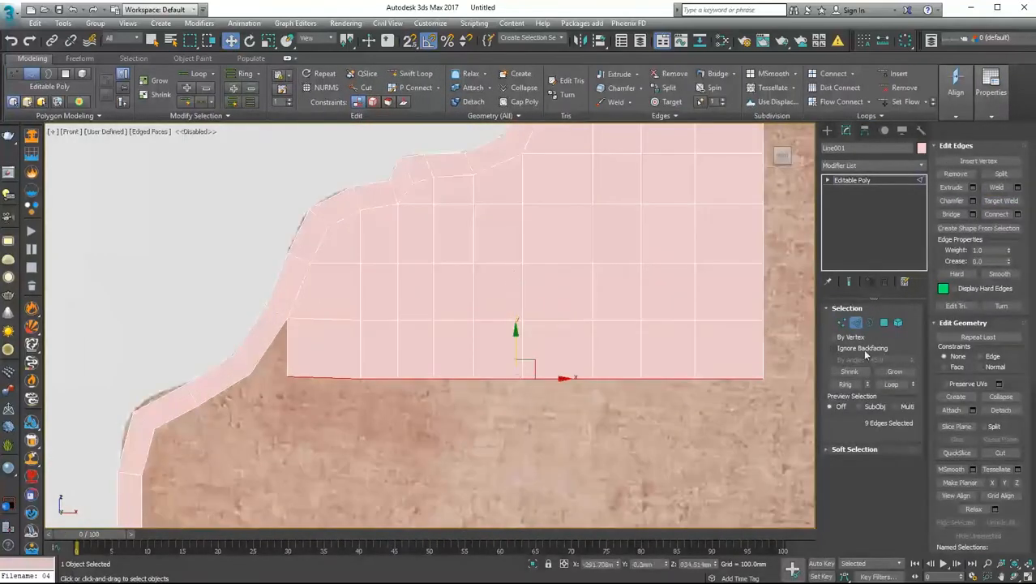
left_click(842, 322)
scroll(260, 389, "up", 5)
right_click(431, 317)
left_click(410, 403)
scroll(318, 403, "down", 7)
left_click_drag(385, 357, 617, 389)
left_click_drag(479, 335, 479, 329)
key("2")
Step: Extend the bottom edges together with the lowest shoulder's inner edge down as a flat row and weld its corner to the strip
middle_click_drag(478, 329, 507, 271)
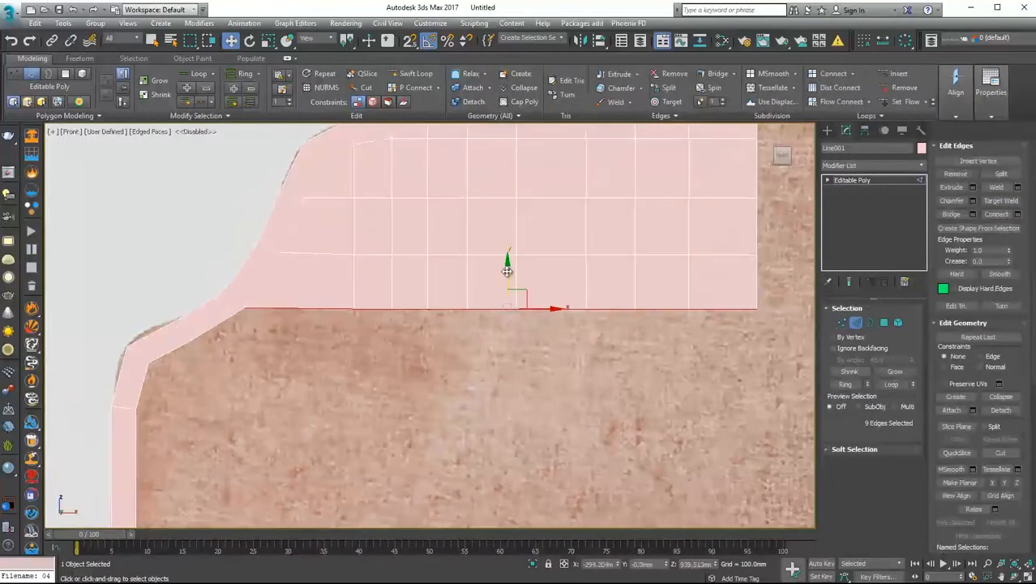
left_click(166, 355, "ctrl")
left_click_drag(452, 280, 382, 358, "shift")
left_click(991, 159)
key("1")
scroll(241, 384, "up", 4)
right_click(399, 318)
left_click(378, 403)
scroll(345, 295, "down", 8)
Step: Isolate the headboard, extend its bottom edges to the strip's lower end with vertex snapping, weld the corners and leave isolation
key("alt+q")
key("2")
left_click_drag(461, 280, 461, 371, "shift")
scroll(428, 404, "up", 3)
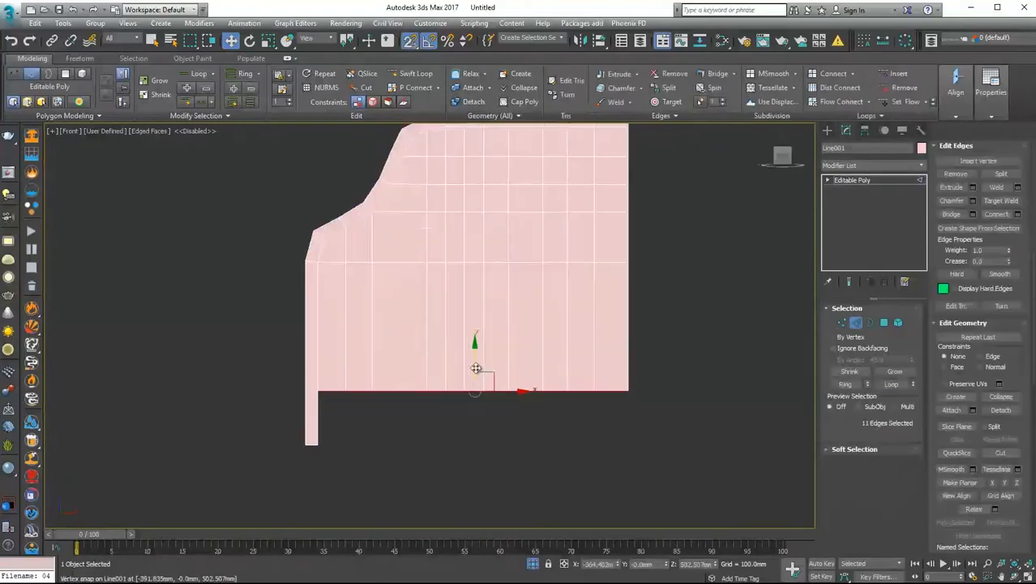
left_click(841, 323, "ctrl")
right_click(334, 358)
left_click(271, 412)
left_click(440, 372)
scroll(308, 435, "up", 3)
left_click(345, 462)
left_click(533, 563)
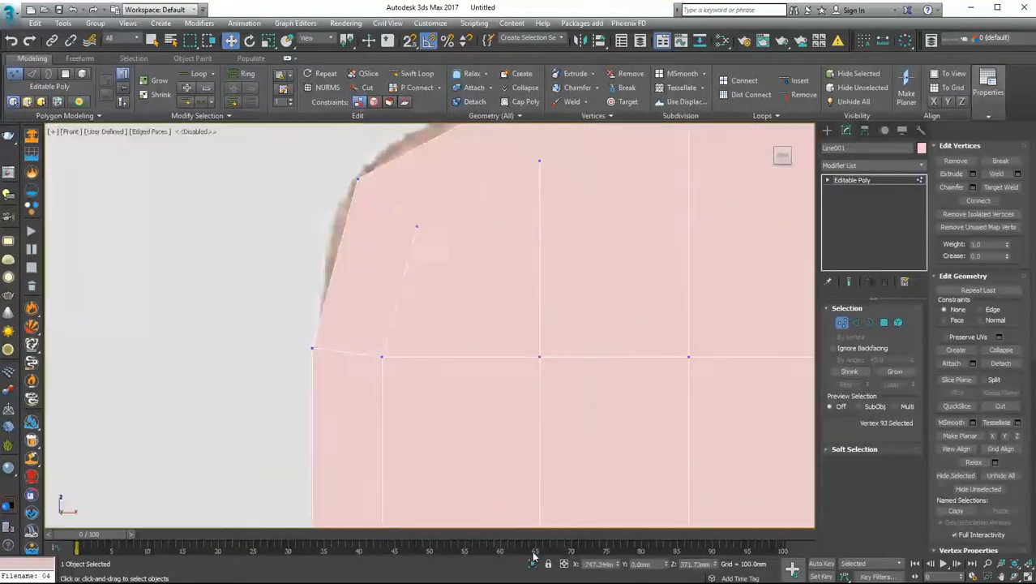
Step: Shift the inner horizontal vertex rows of the headboard vertically to even out the face grid
scroll(392, 296, "down", 2)
scroll(392, 297, "down", 2)
left_click_drag(726, 375, 276, 346)
scroll(513, 322, "down", 6)
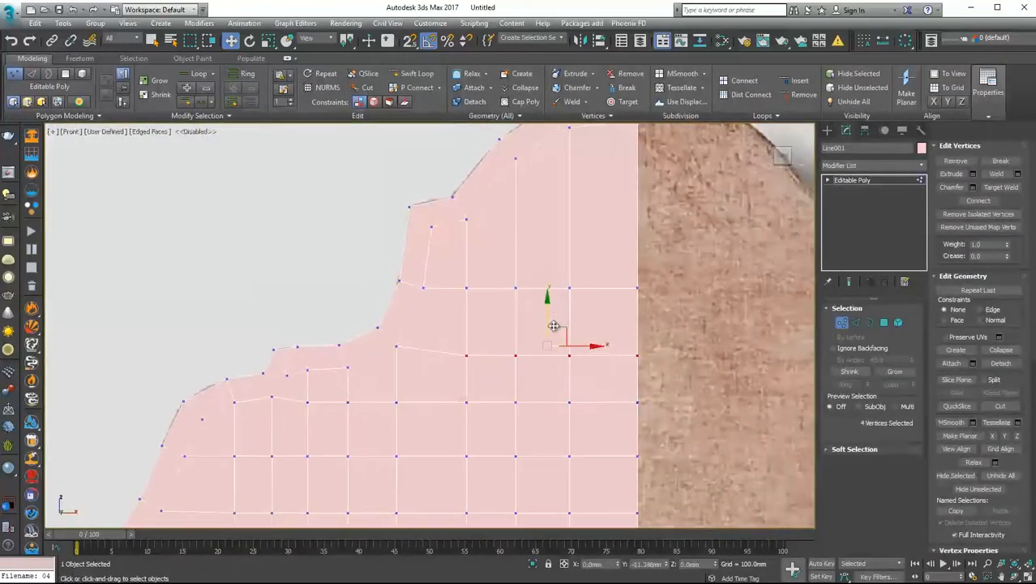
Step: Thicken the half headboard with a Shell modifier of 50 mm outer amount and convert it to an editable poly
key("1")
middle_click_drag(465, 328, 486, 353, "alt")
left_click(872, 164)
key("s")
left_click(863, 257)
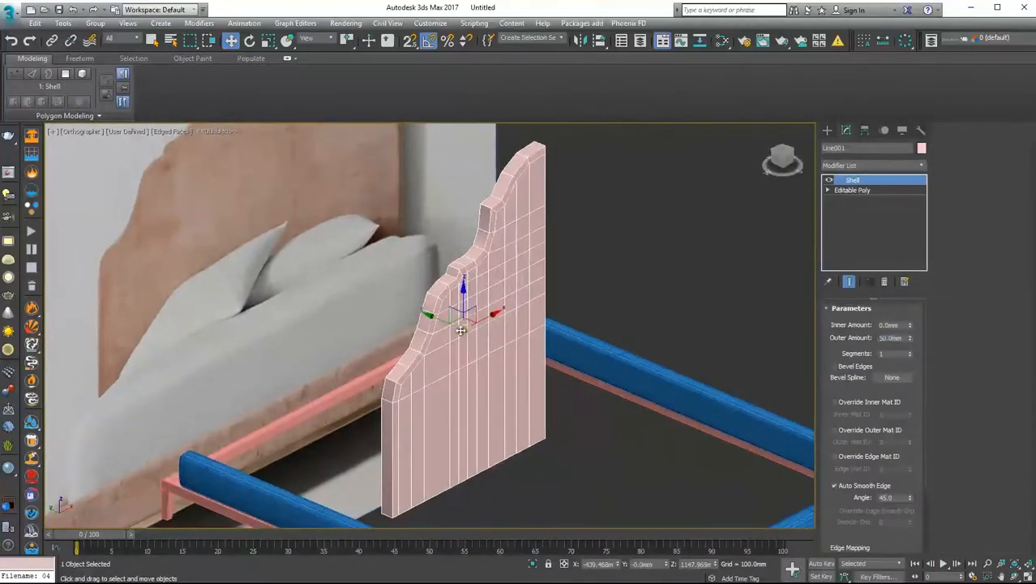
scroll(471, 257, "up", 5)
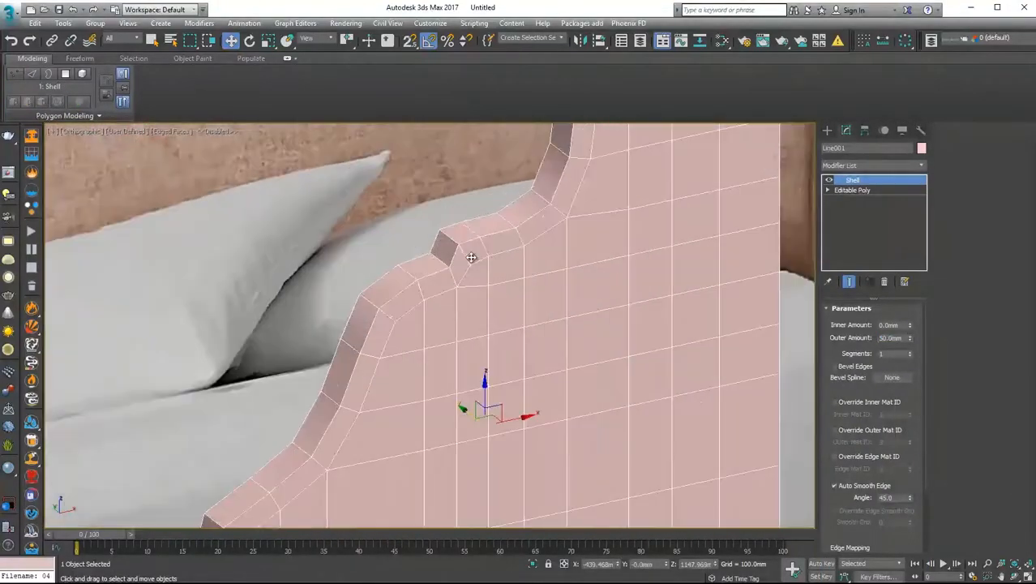
left_click(637, 392)
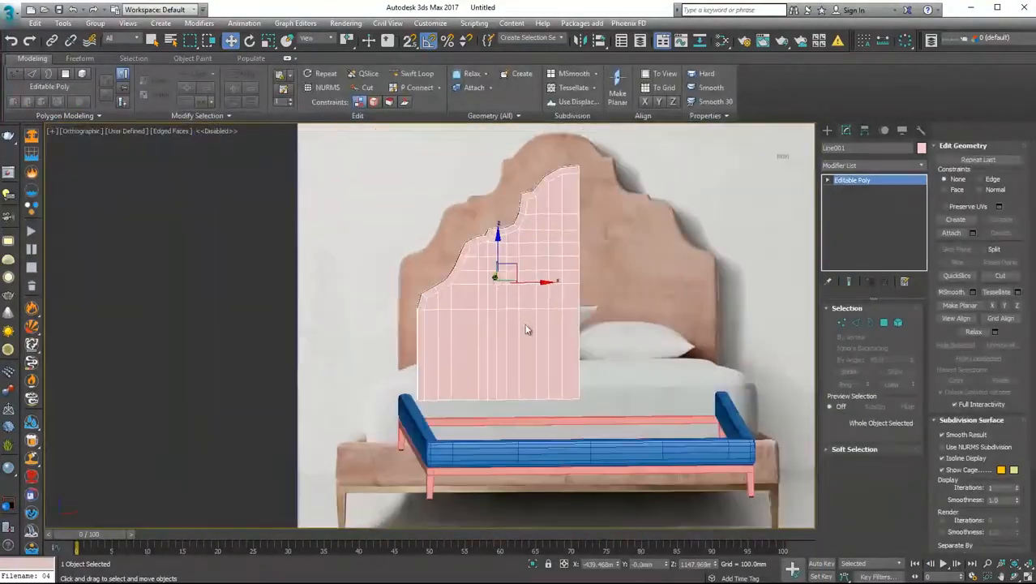
Step: Create a shape from the headboard's selected rim edges and sweep the custom trim profile along it, mirrored on the XZ and XY planes
key("4")
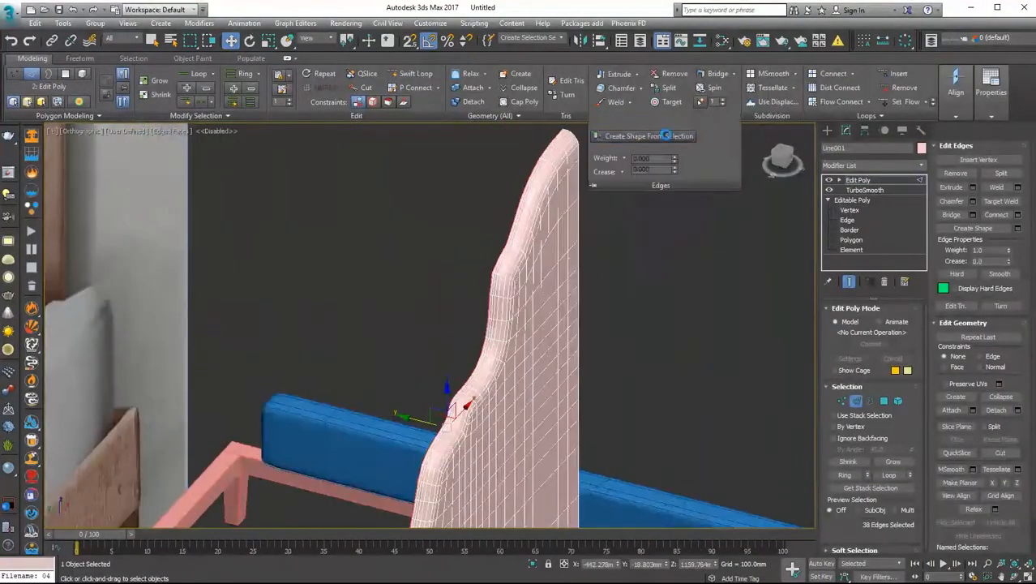
left_click(679, 262)
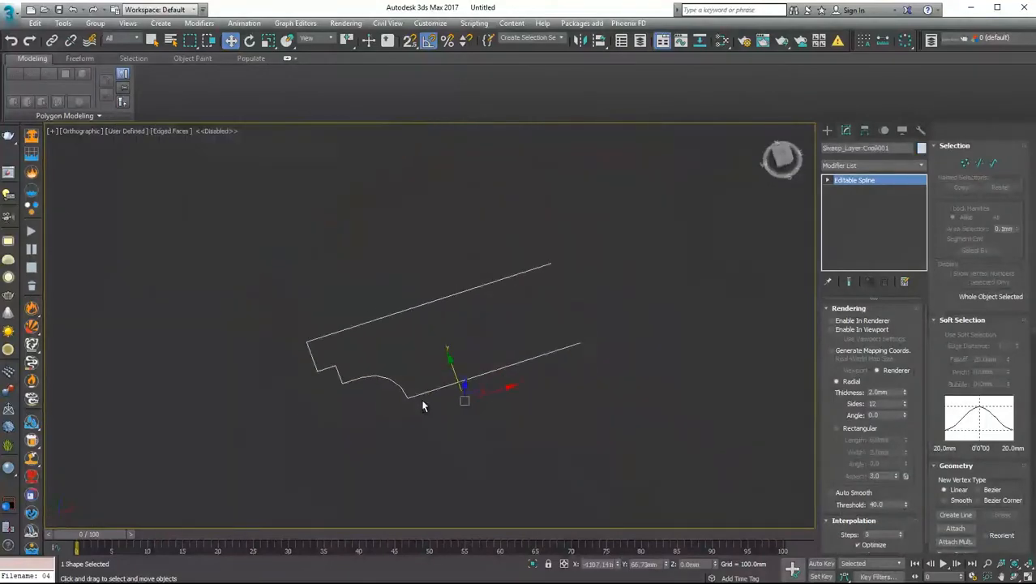
left_click(877, 166)
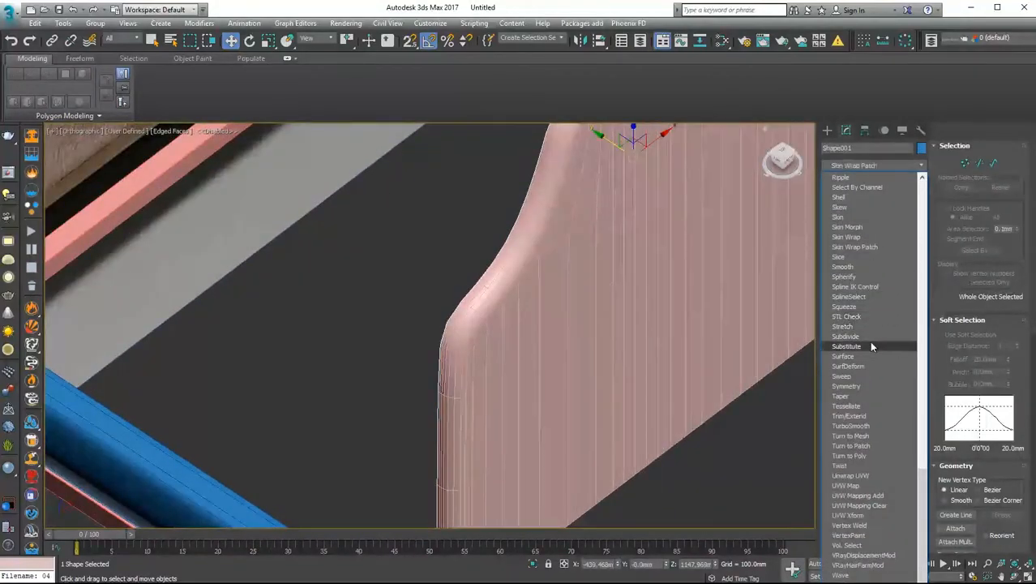
left_click(871, 377)
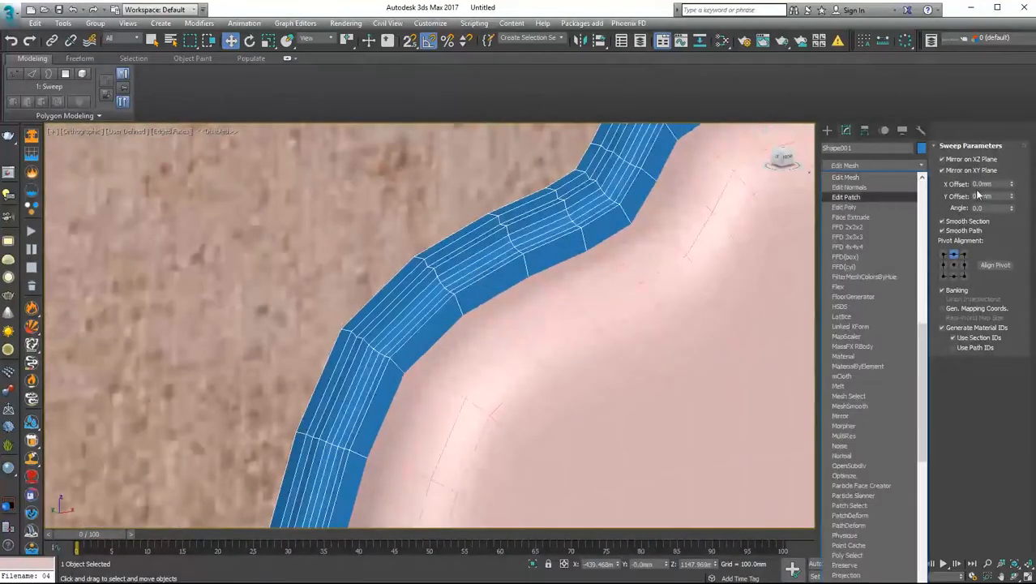
left_click(953, 228)
left_click(952, 230)
key("F4")
scroll(513, 266, "down", 3)
middle_click_drag(513, 266, 509, 286)
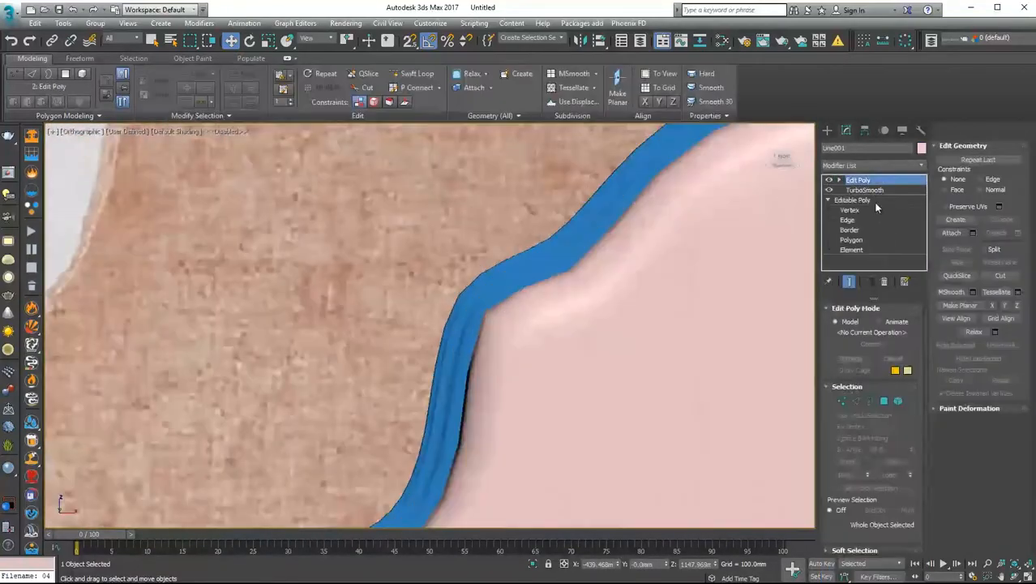
Step: Complete the headboard with a flipped X-axis Symmetry modifier centred on its inner edge and add an Edit Poly modifier above it
left_click(871, 165)
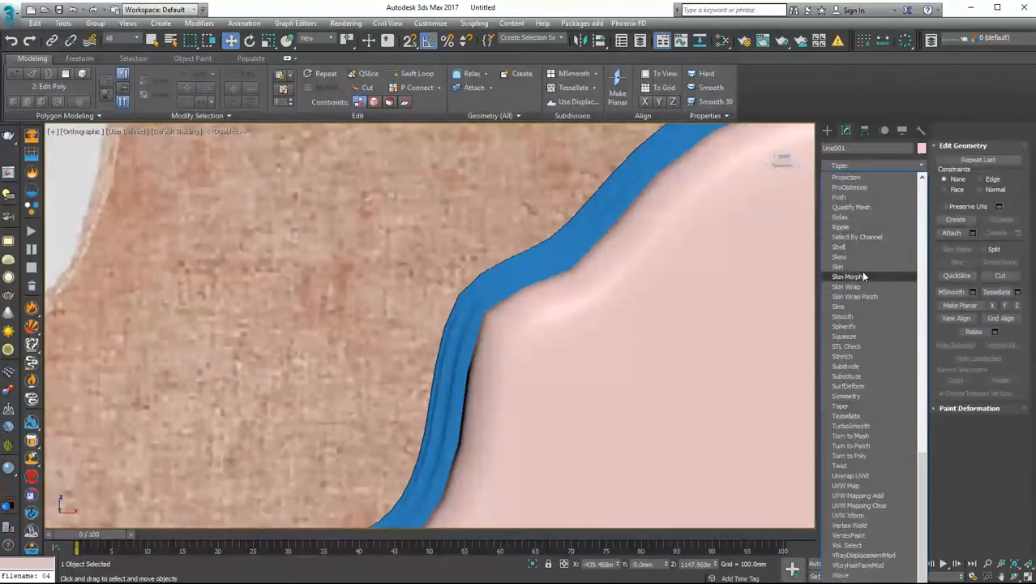
left_click(869, 426)
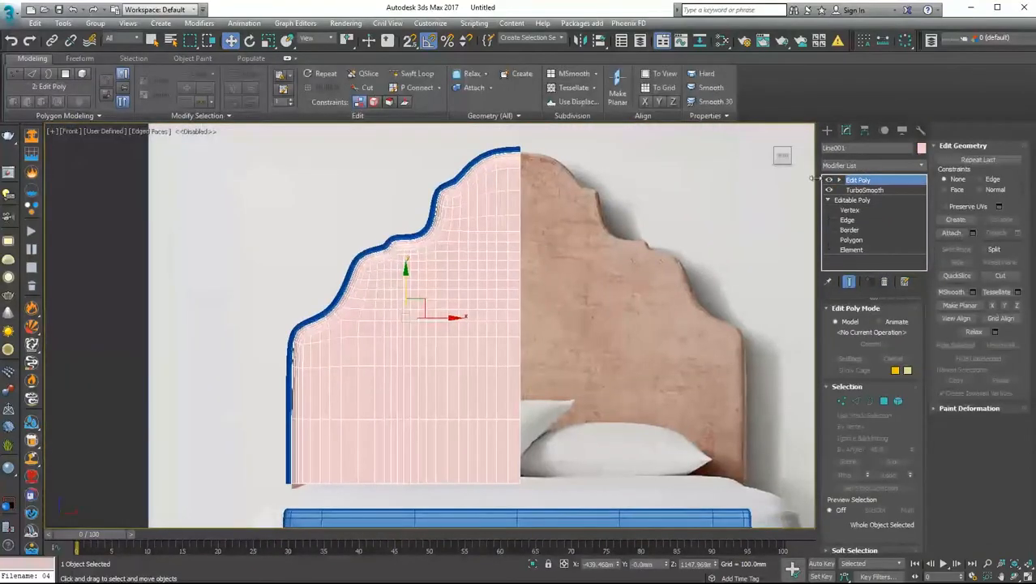
left_click(872, 166)
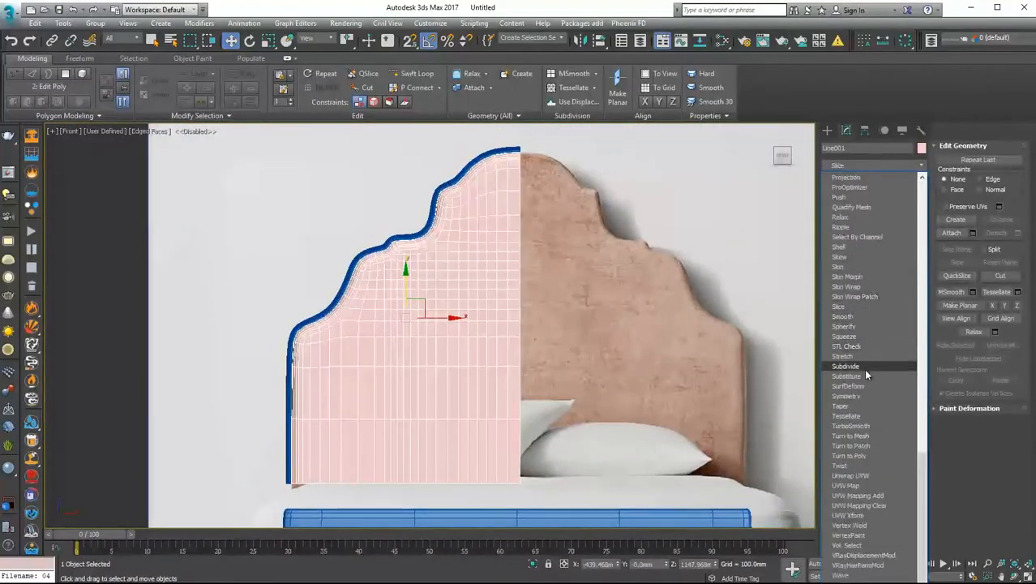
left_click(846, 396)
left_click_drag(415, 255, 546, 250)
scroll(511, 140, "up", 5)
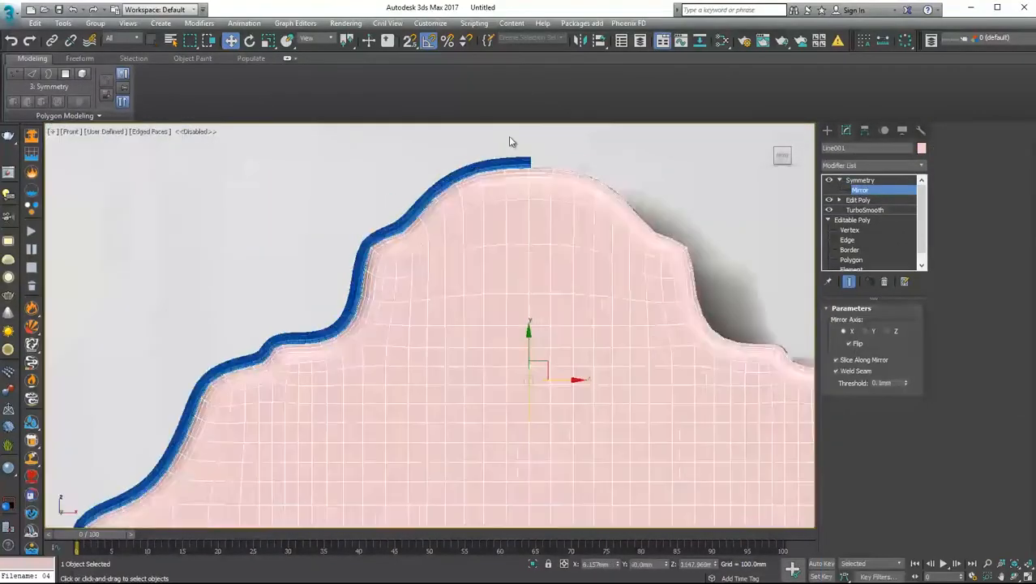
left_click(861, 180)
left_click(859, 166)
key("e")
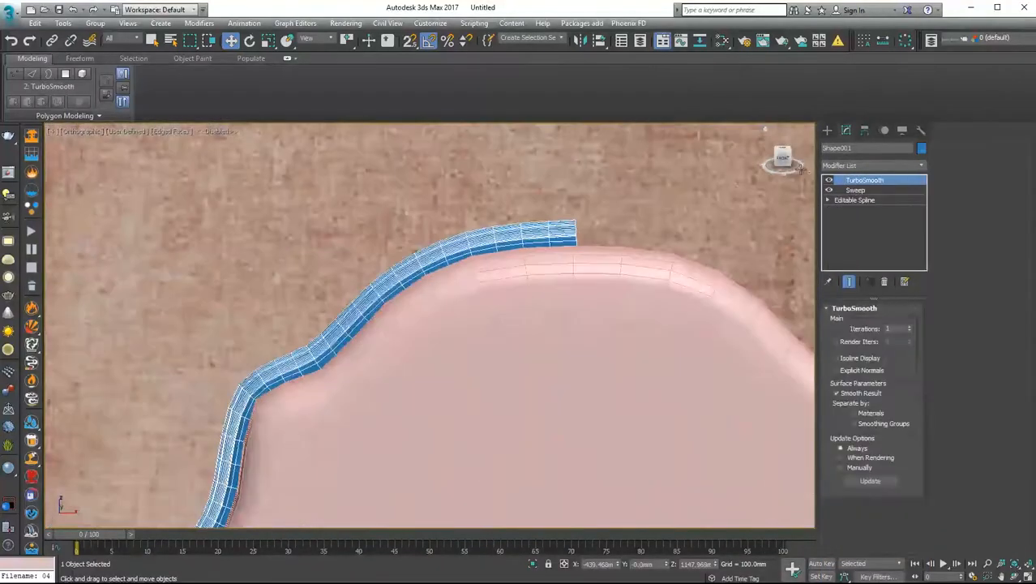
Step: Mirror the swept rim trim onto the other half with a flipped X-axis Symmetry modifier, shifting its mirror plane to the centre line
left_click(864, 165)
key("s")
left_click(860, 296)
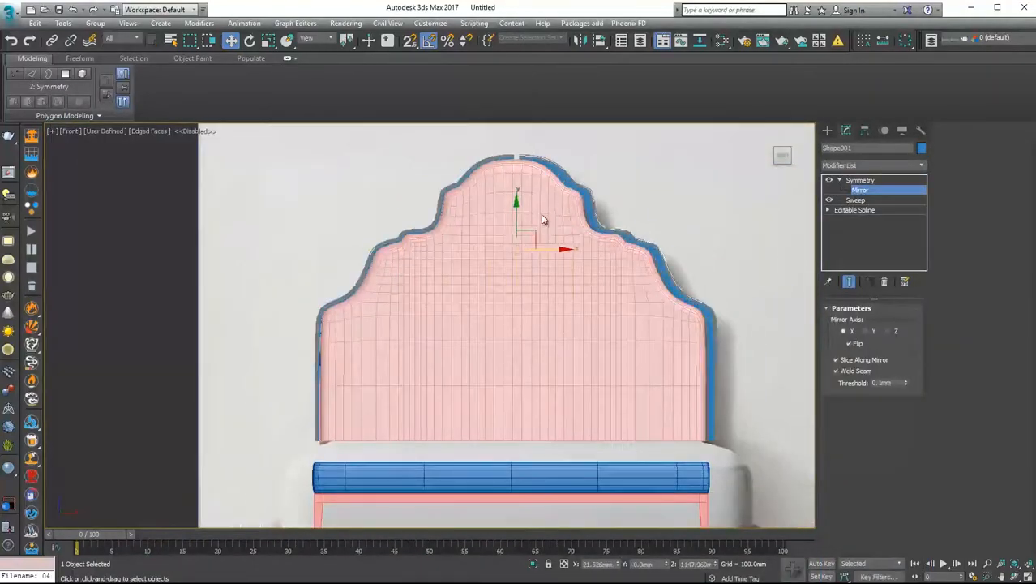
scroll(543, 218, "up", 4)
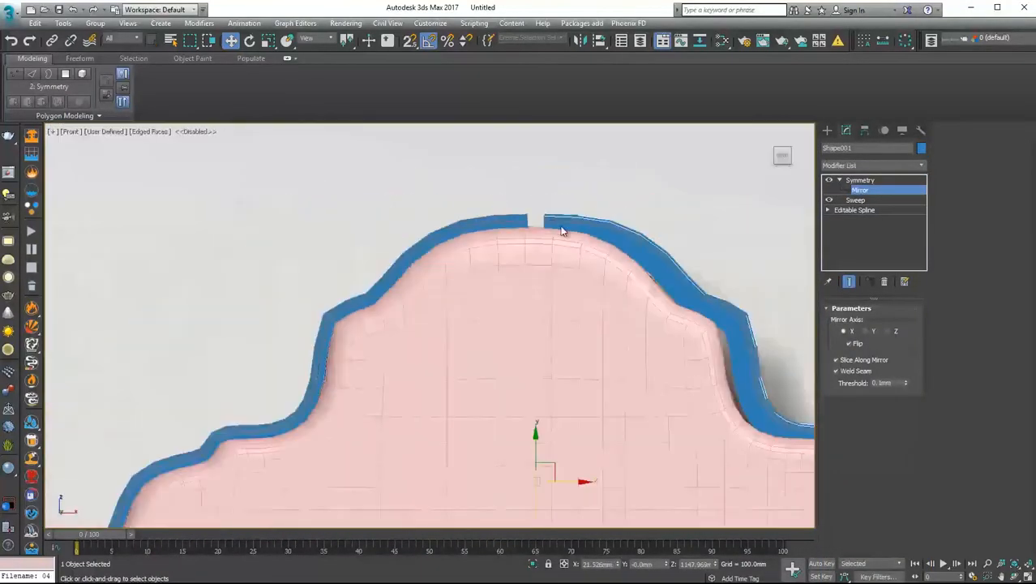
scroll(561, 225, "down", 2)
scroll(733, 345, "up", 5)
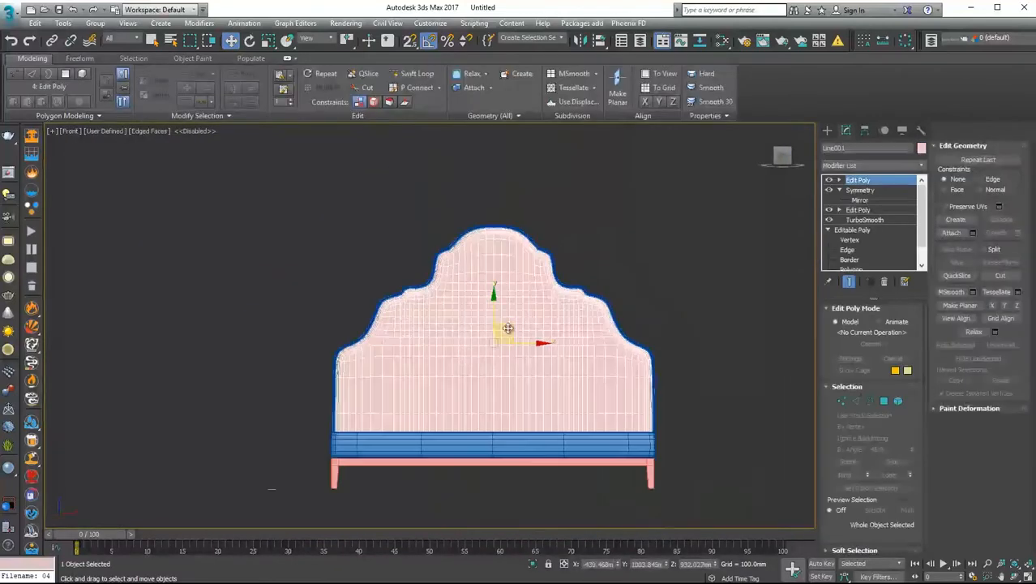
Step: Isolate the headboard trim and span its two lower ends with a flat band
key("1")
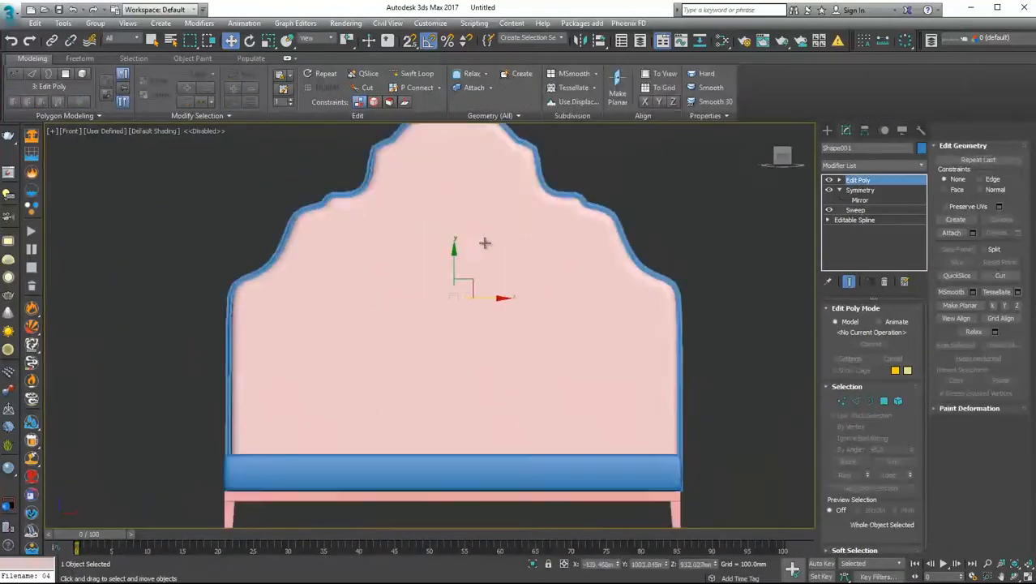
middle_click_drag(486, 236, 307, 393, "alt")
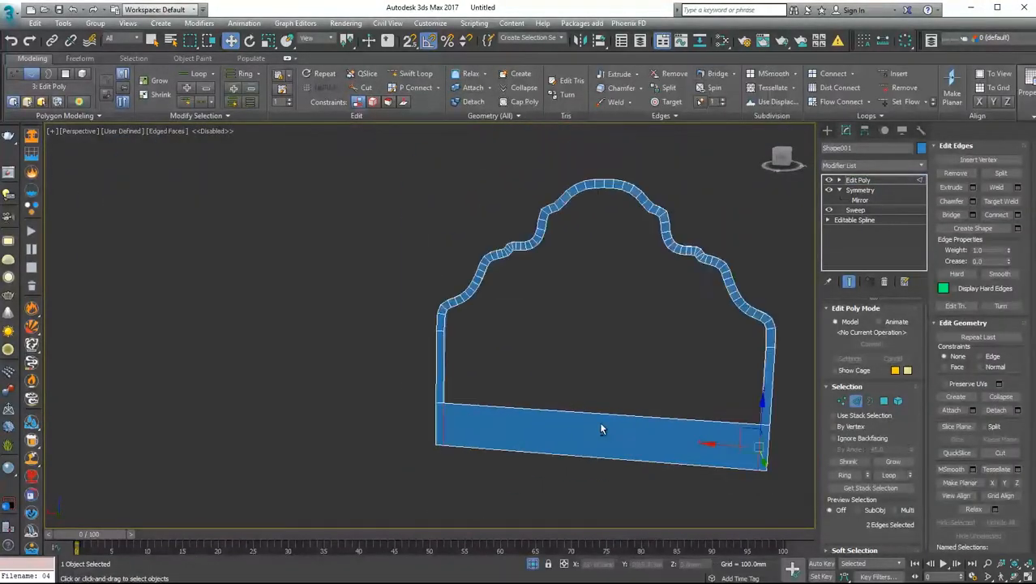
middle_click_drag(601, 429, 493, 390, "alt")
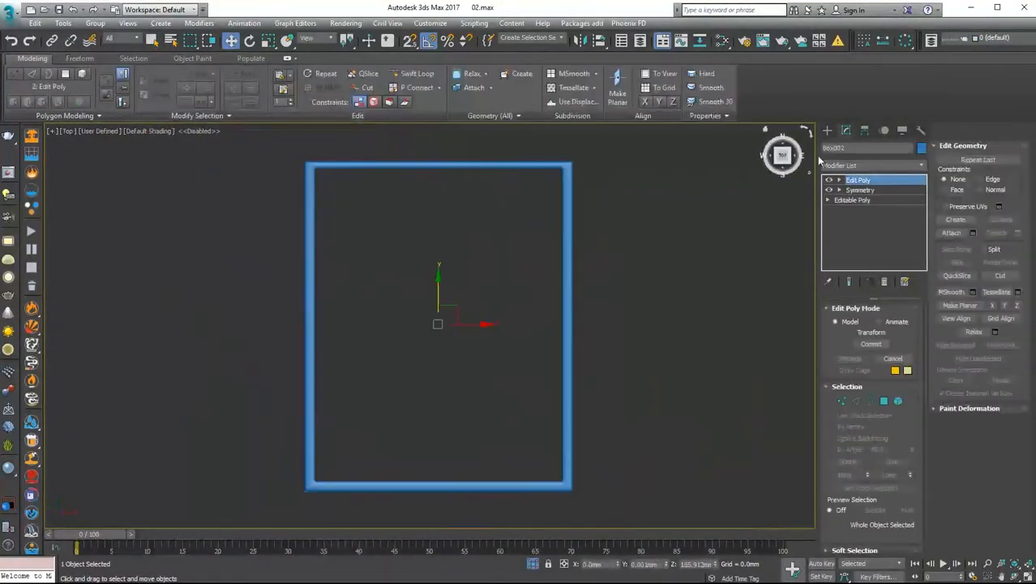
Step: Create a mattress box about 1876 mm long and 1485 mm wide on the bed base with a height of 170 mm
left_click(827, 129)
left_click(848, 201)
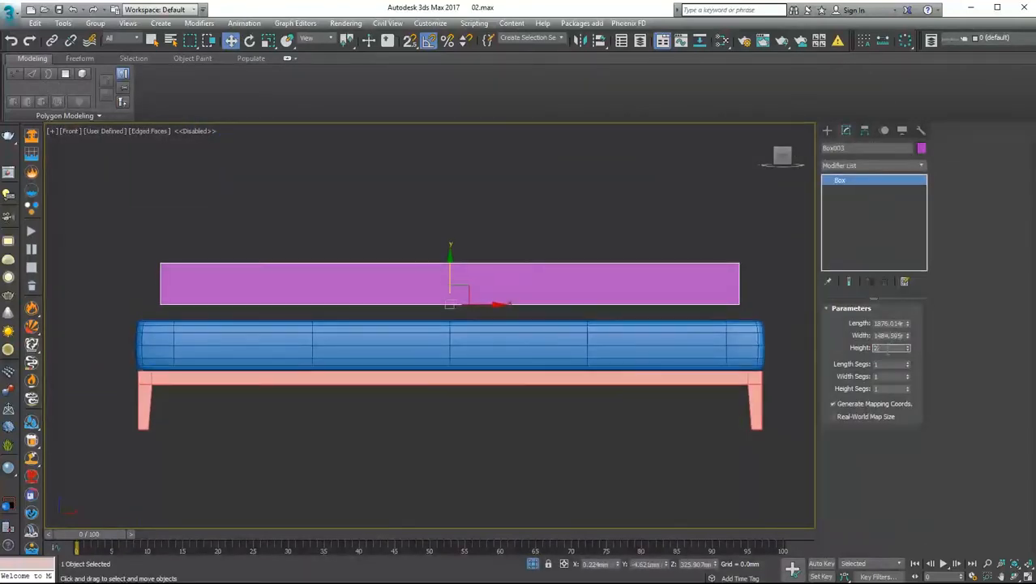
middle_click_drag(454, 294, 387, 333, "alt")
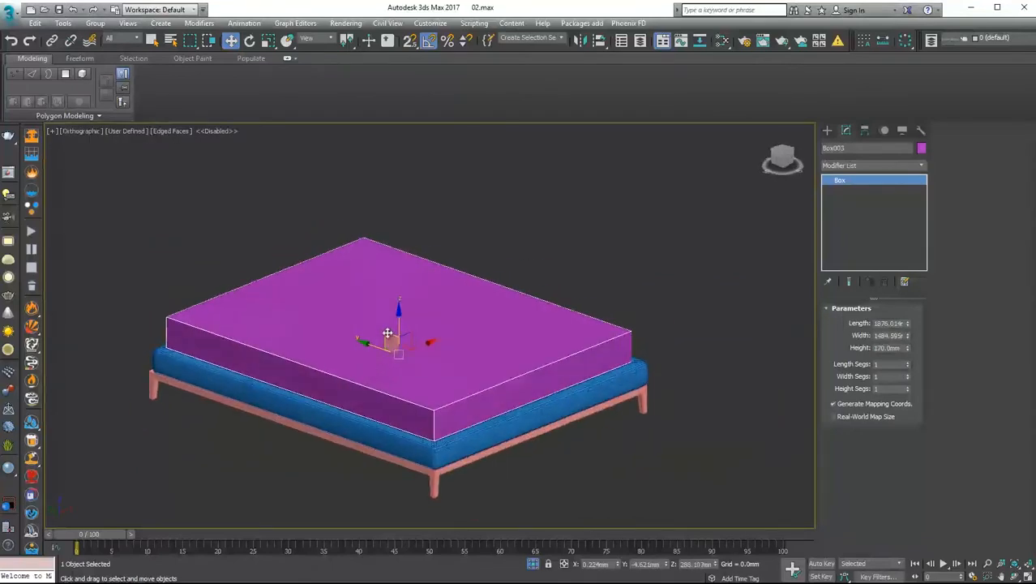
Step: Add an Edit Poly modifier to the mattress box and try connecting its edges
left_click(872, 165)
key("e")
left_click(865, 207)
key("4")
middle_click_drag(438, 438, 478, 365, "alt")
left_click(429, 358)
key("2")
middle_click_drag(416, 290, 438, 348, "alt")
key("ctrl+shift+e")
left_click(469, 382)
Step: Add a second Edit Poly modifier and connect the mattress's long edges with eight evenly spaced crosswise loops
left_click(862, 167)
key("e")
key("2")
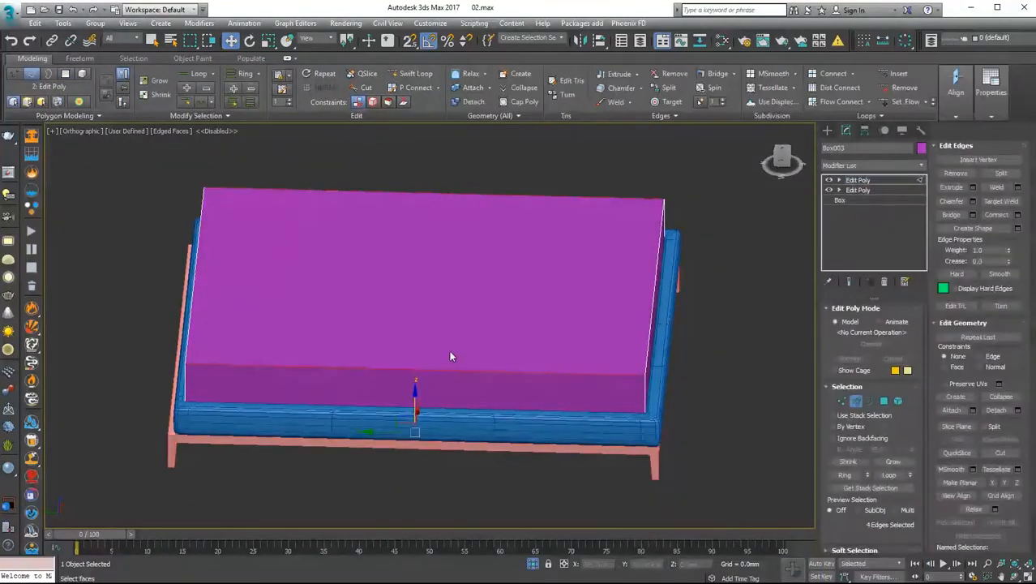
left_click_drag(434, 316, 434, 310)
left_click(435, 382)
Step: Connect the mattress's crosswise edges with evenly spaced lengthwise loops to form a near-square grid
middle_click_drag(486, 349, 405, 300, "alt")
right_click(404, 301)
left_click(287, 342)
middle_click_drag(340, 339, 437, 335, "alt")
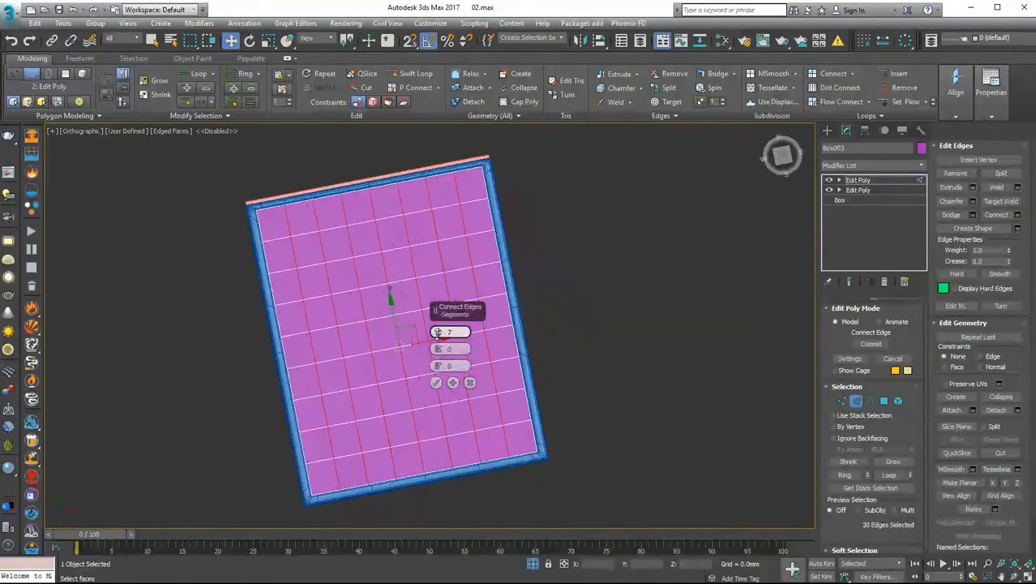
scroll(438, 333, "up", 2)
left_click(436, 381)
Step: Connect all vertical side edges of the mattress to add horizontal segments around it
middle_click_drag(364, 388, 463, 345, "alt")
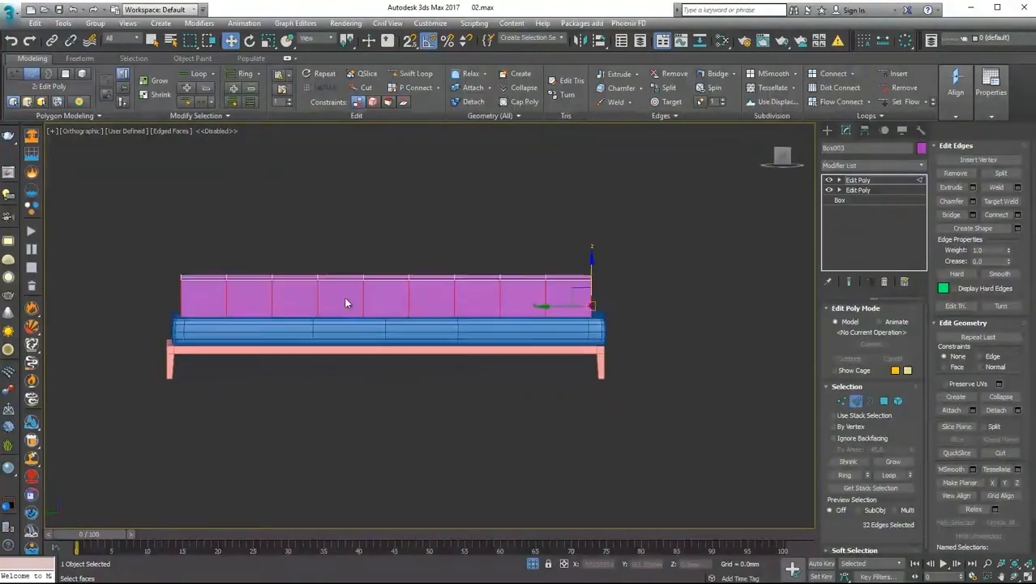
middle_click_drag(345, 301, 341, 340, "alt")
key("ctrl+shift+e")
left_click(435, 382)
Step: Round the mattress with a TurboSmooth modifier using Isoline Display and increased iterations, and isolate it
left_click(872, 166)
left_click(889, 425)
key("F4")
left_click(856, 357)
middle_click_drag(487, 349, 592, 381, "alt")
left_click(909, 326)
key("alt+q")
middle_click_drag(219, 454, 267, 439, "alt")
scroll(203, 416, "down", 2)
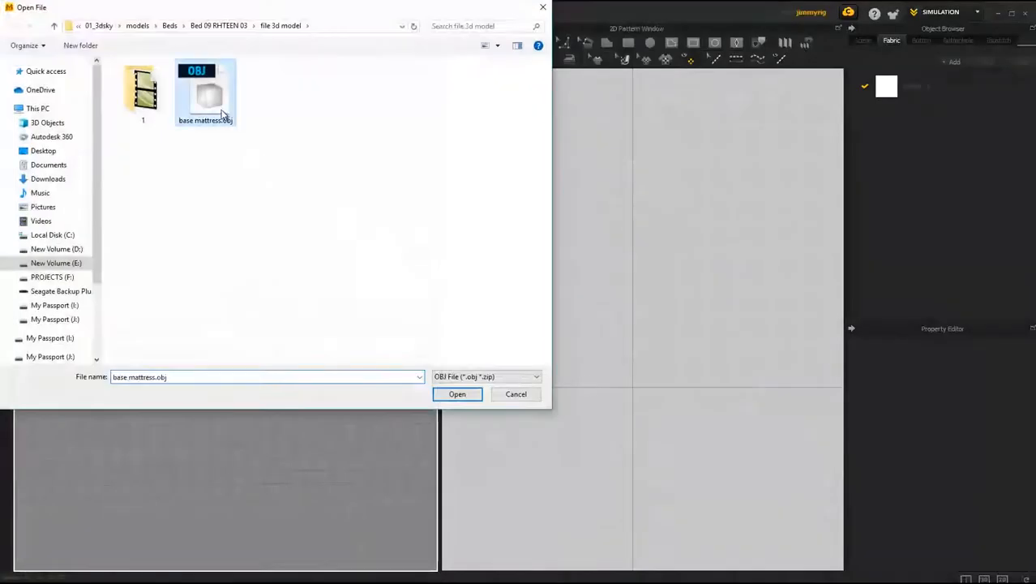
Step: Switch to Marvelous Designer, import base mattress.obj and hide the avatar arrangement points
left_click(456, 393)
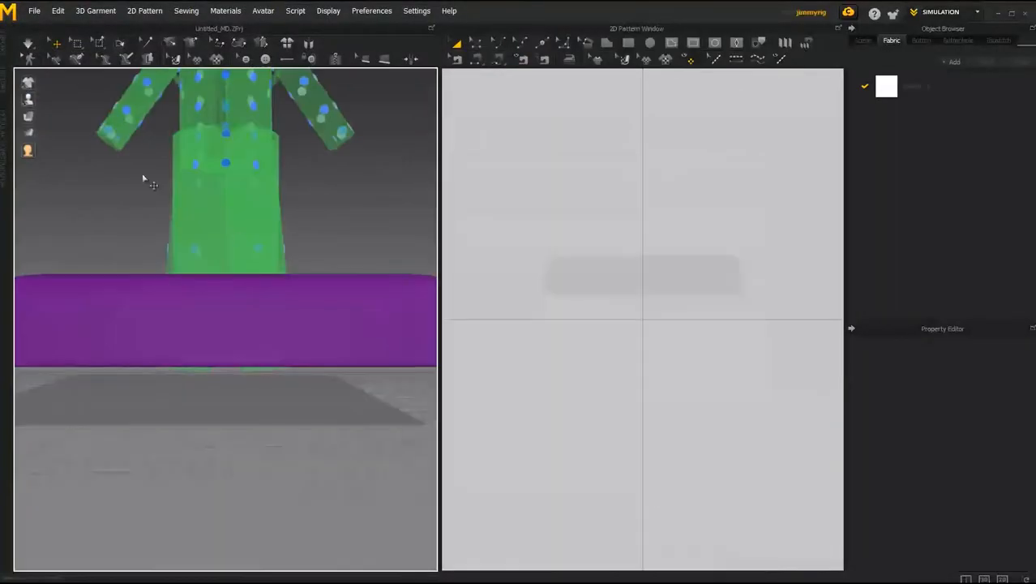
middle_click_drag(143, 179, 149, 292)
key("shift+f")
left_click(225, 382)
scroll(224, 382, "down", 3)
right_click_drag(140, 188, 229, 382)
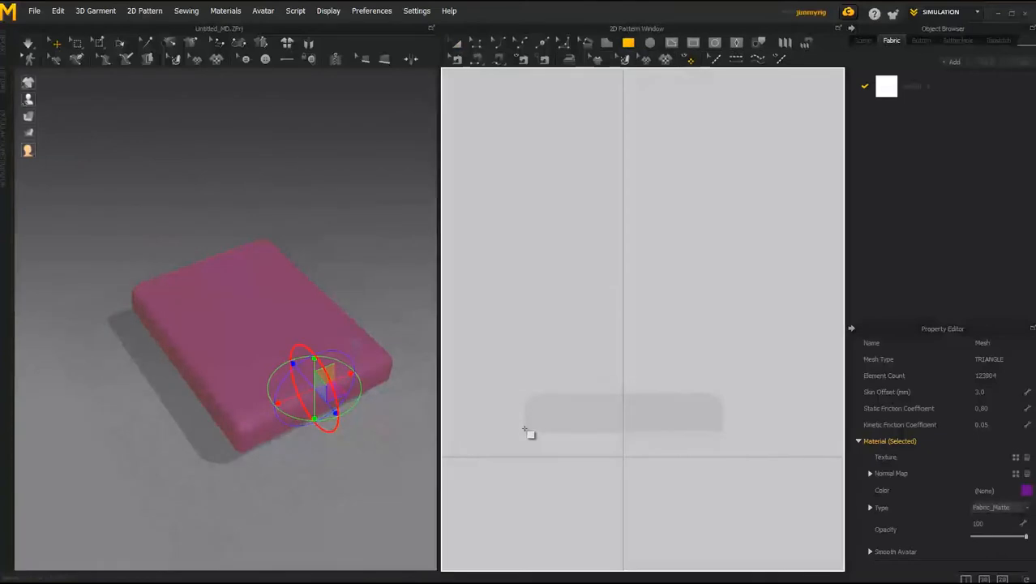
Step: Draw a rectangular pattern about 1470 mm wide across the mattress shadow and lay it flat over the mattress
left_click_drag(721, 198, 721, 199)
left_click(247, 292)
right_click_drag(248, 292, 313, 287)
left_click_drag(267, 265, 197, 264)
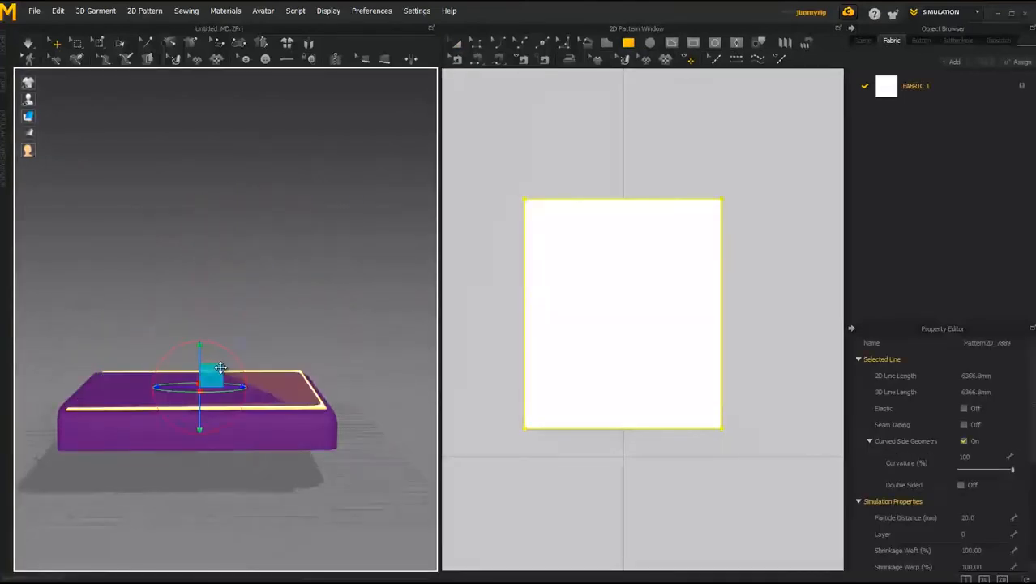
right_click_drag(207, 359, 193, 417)
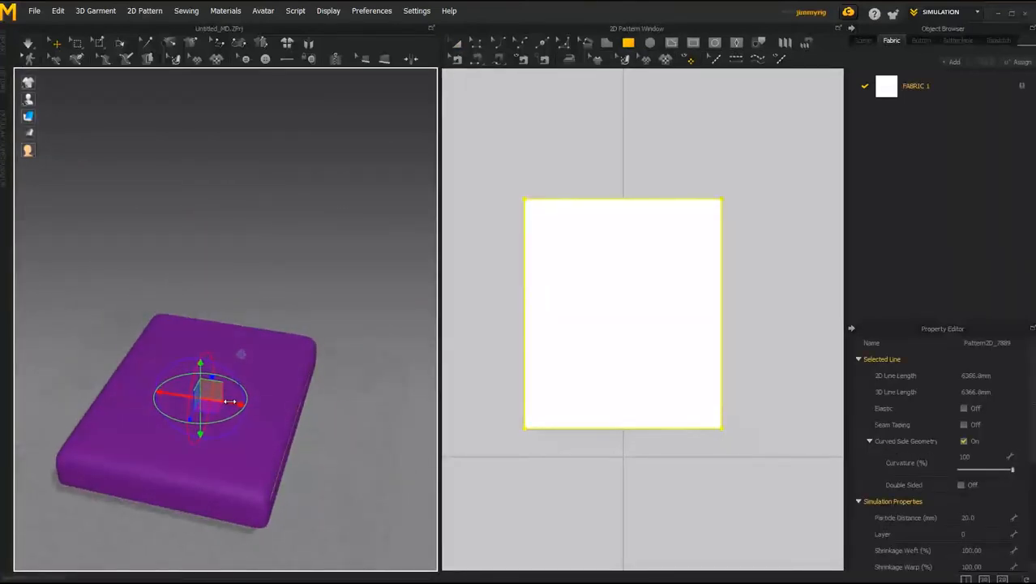
Step: Stretch the pattern symmetrically to about 1860 mm long and position it just above the mattress
left_click_drag(622, 178, 622, 162)
right_click_drag(357, 235, 548, 227)
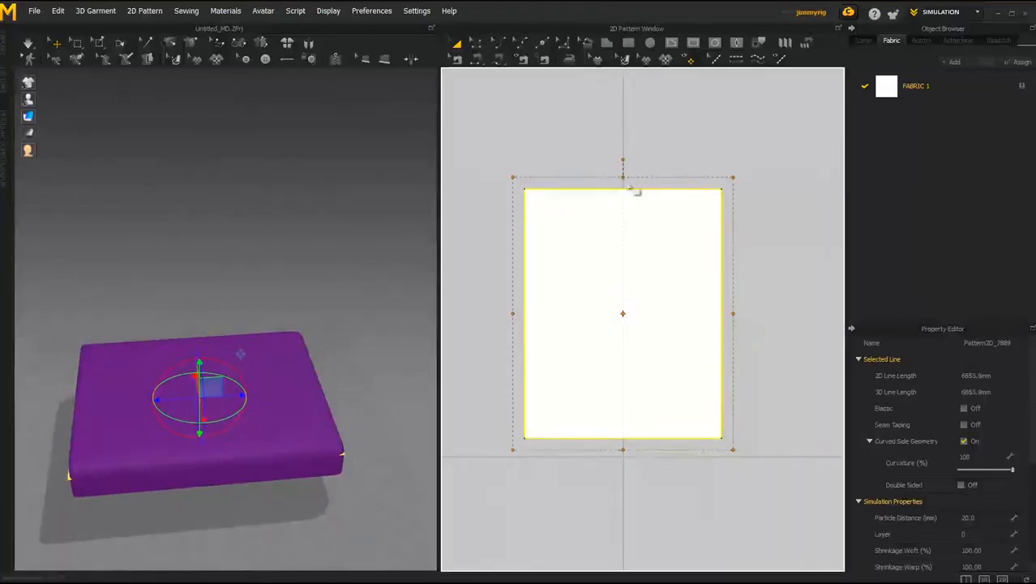
right_click_drag(240, 354, 213, 353)
Step: Add points on both adjoining edges close to each of the pattern's four corners
scroll(523, 211, "up", 3)
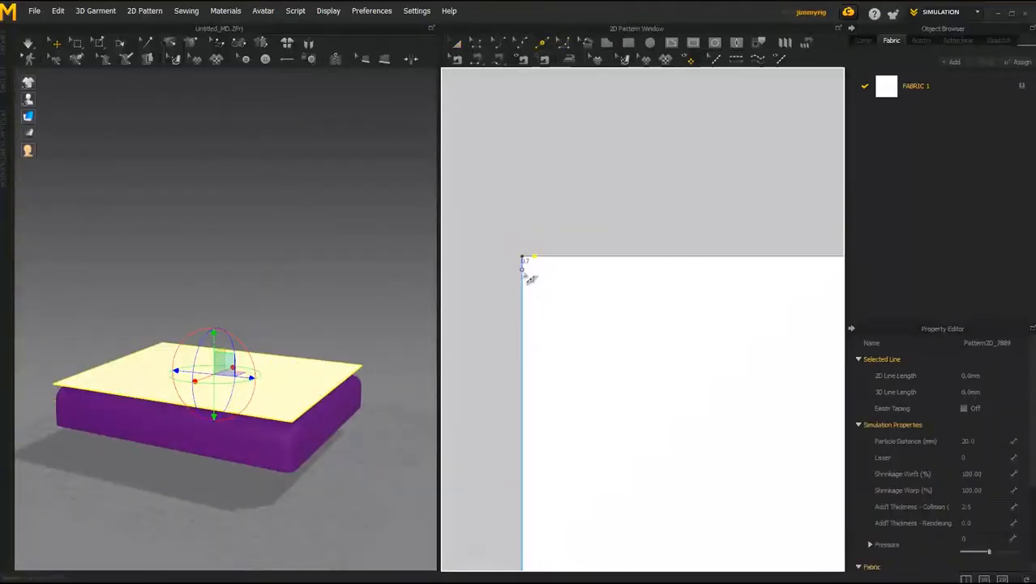
left_click(522, 269)
scroll(525, 276, "down", 3)
middle_click_drag(762, 298, 643, 309)
scroll(652, 298, "down", 3)
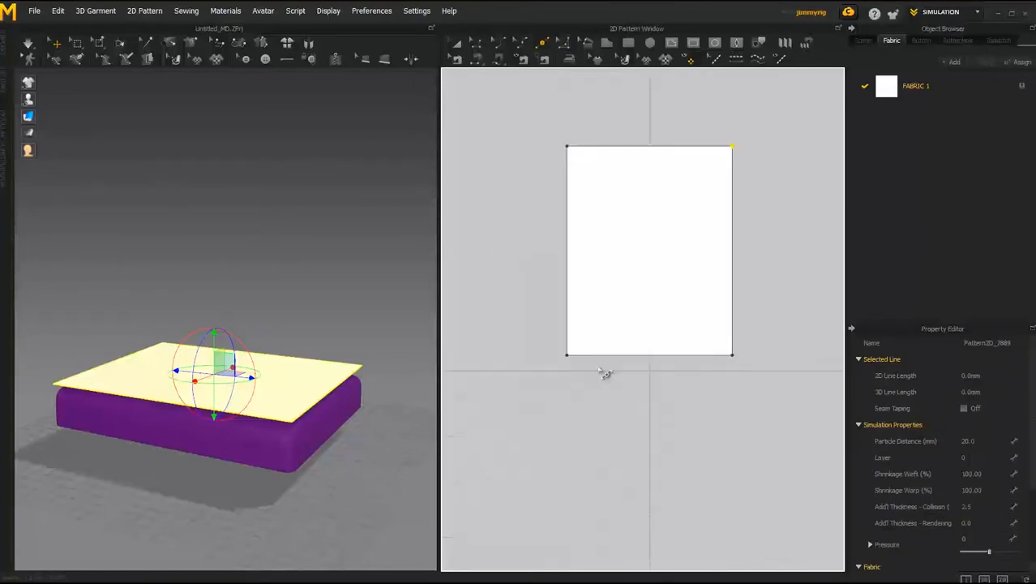
scroll(567, 381, "up", 3)
scroll(745, 399, "down", 3)
scroll(639, 377, "up", 3)
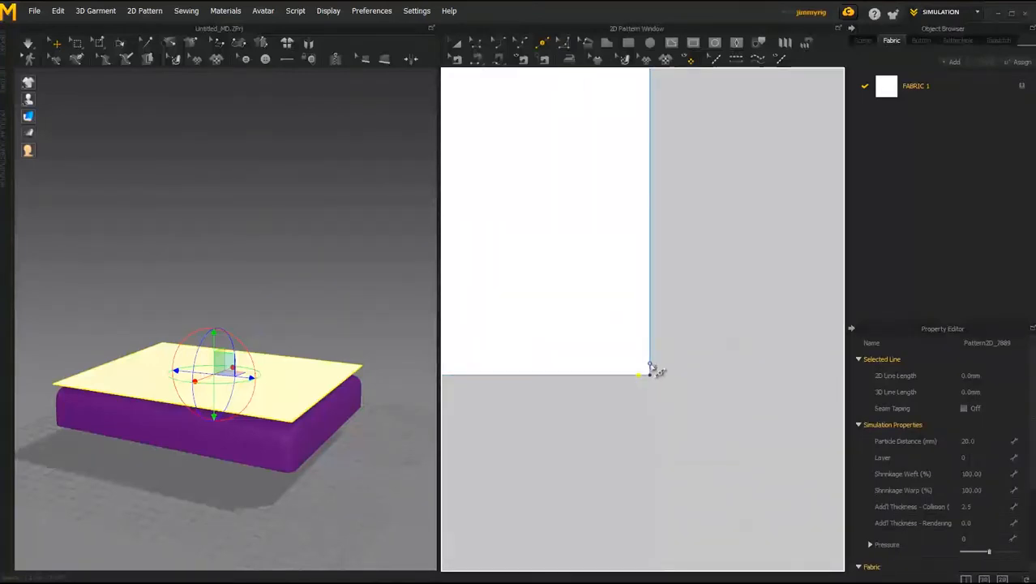
left_click(651, 364)
scroll(693, 415, "down", 3)
Step: Move each of the pattern's four sides outward by 300 mm to form flaps
left_click(477, 43)
middle_click_drag(590, 215, 617, 243)
left_click_drag(617, 243, 614, 203)
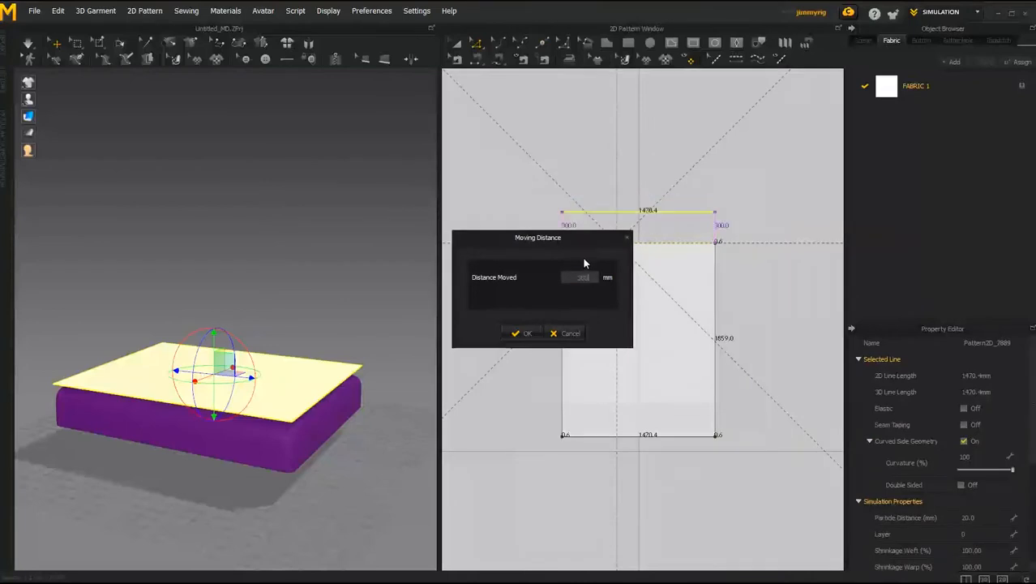
left_click(522, 332)
left_click(522, 333)
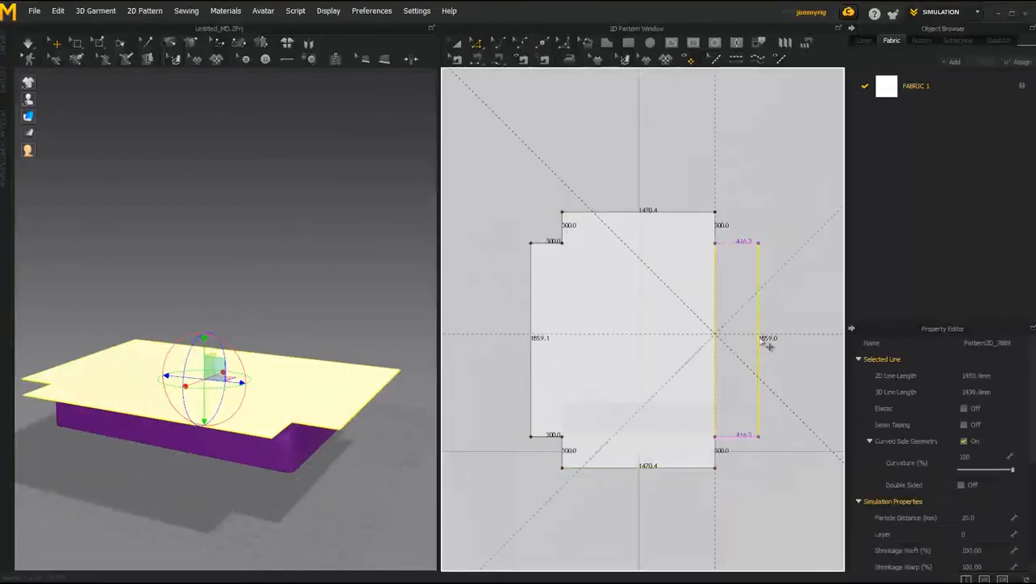
Step: Simulate the cloth so the flapped pattern drapes over the mattress
left_click(28, 47)
mouse_move(243, 381)
right_mouse_down()
mouse_move(314, 388)
mouse_move(251, 381)
right_mouse_up()
scroll(547, 154, "up", 3)
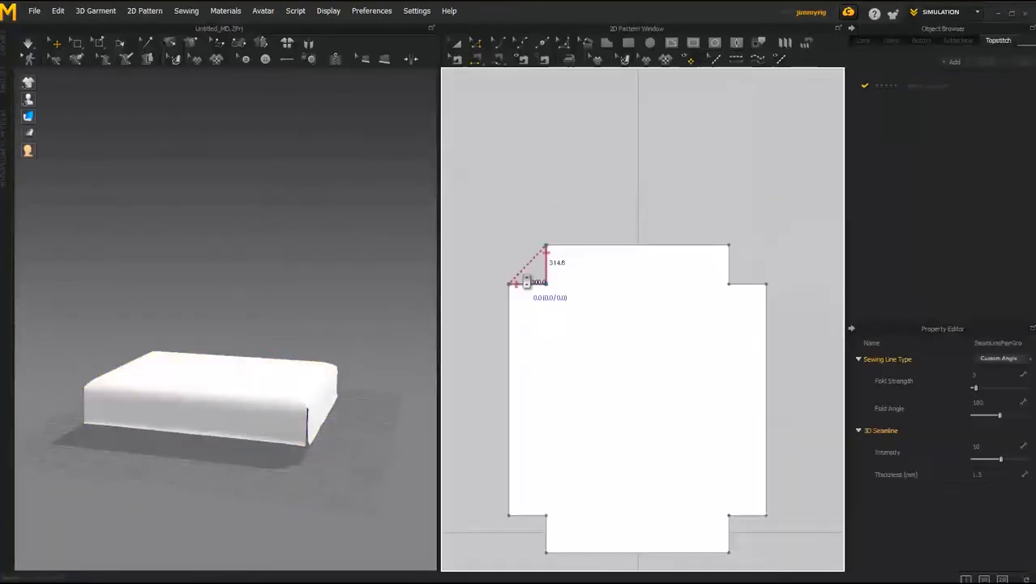
Step: Sew the adjacent flap edges together at the corner notches, run the simulation again and select the pattern
scroll(670, 262, "down", 3)
scroll(731, 370, "up", 3)
scroll(689, 418, "down", 2)
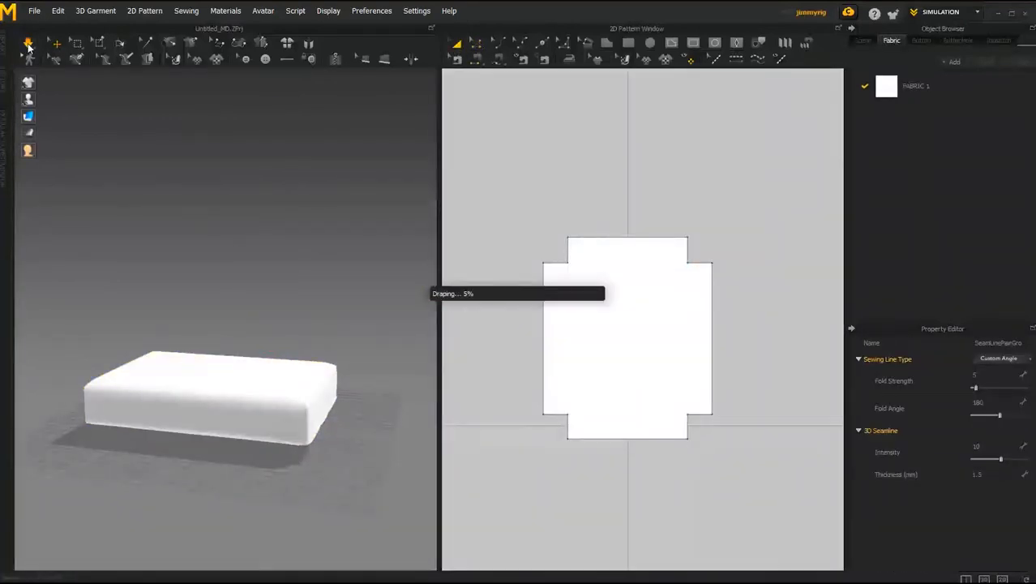
scroll(953, 462, "down", 4)
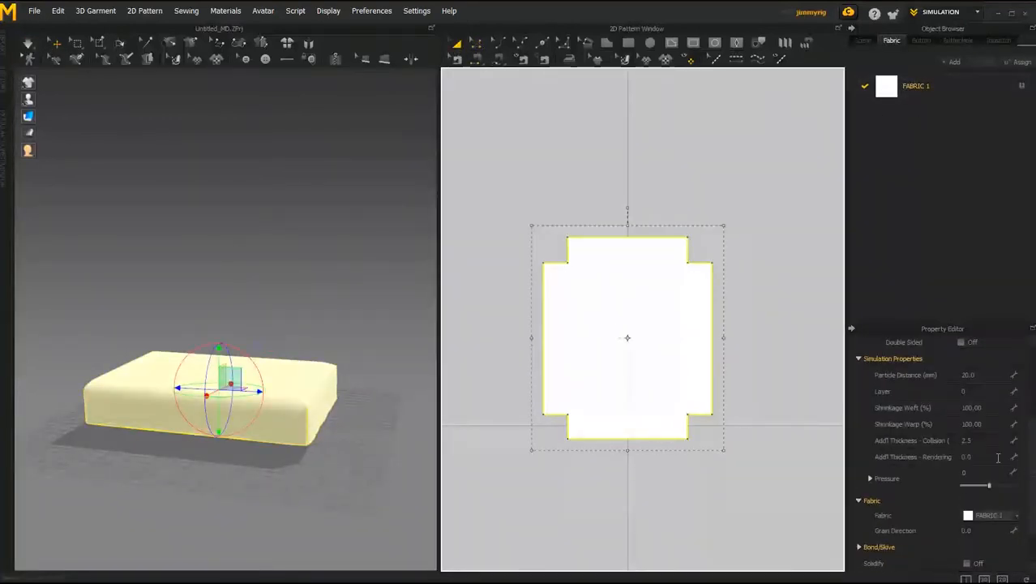
Step: Set the cover pattern's pressure to -5, make its whole outline elastic with strength 10 and ratio 50, and simulate it
right_click_drag(162, 389, 244, 341)
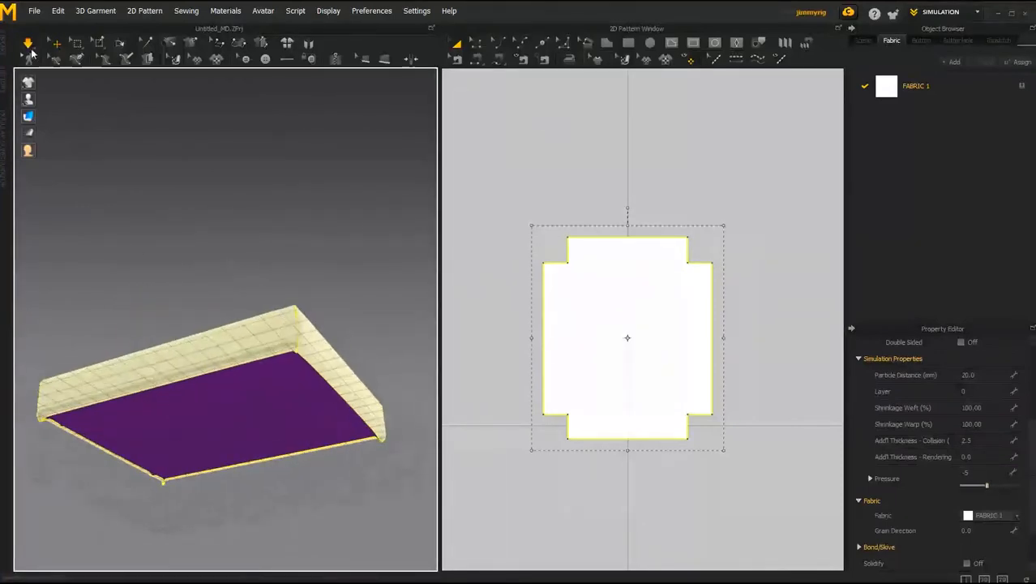
left_click(29, 45)
key("z")
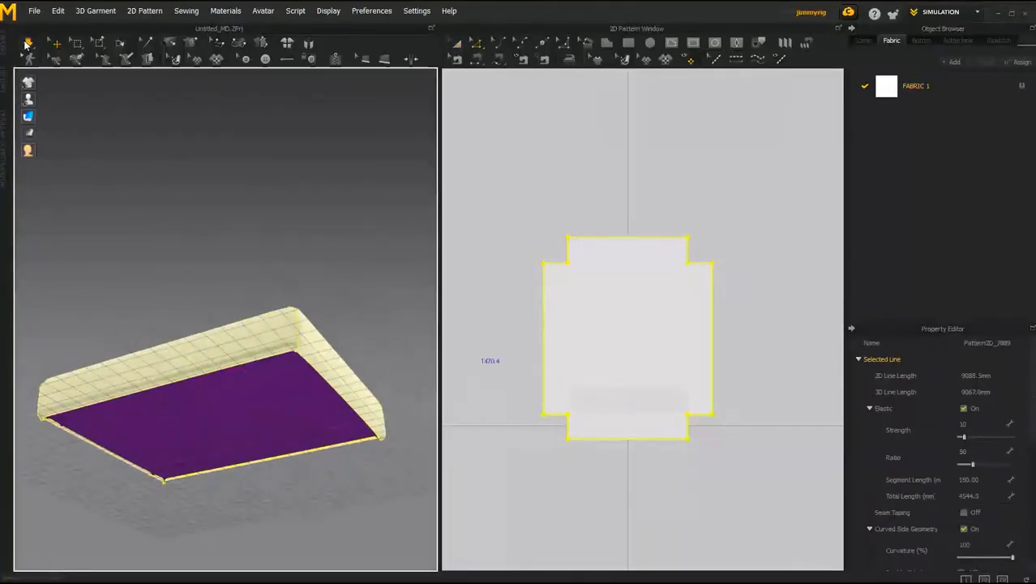
right_click_drag(165, 323, 253, 369)
key("space")
key("a")
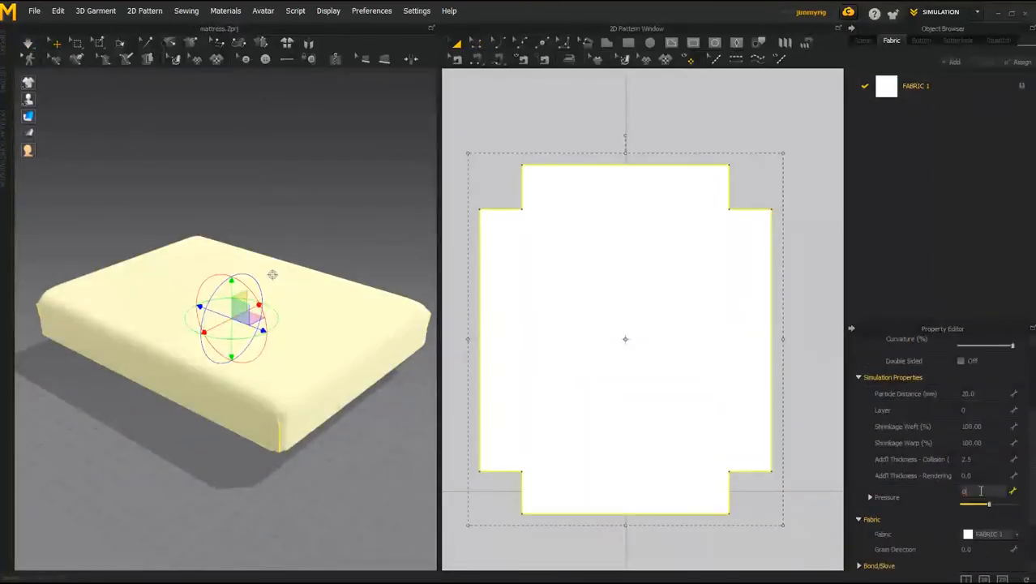
Step: Set the cover's particle distance to 10 mm, shrinkage weft to 94%, warp to 104% and pressure to -2, and run the simulation
left_click(996, 444)
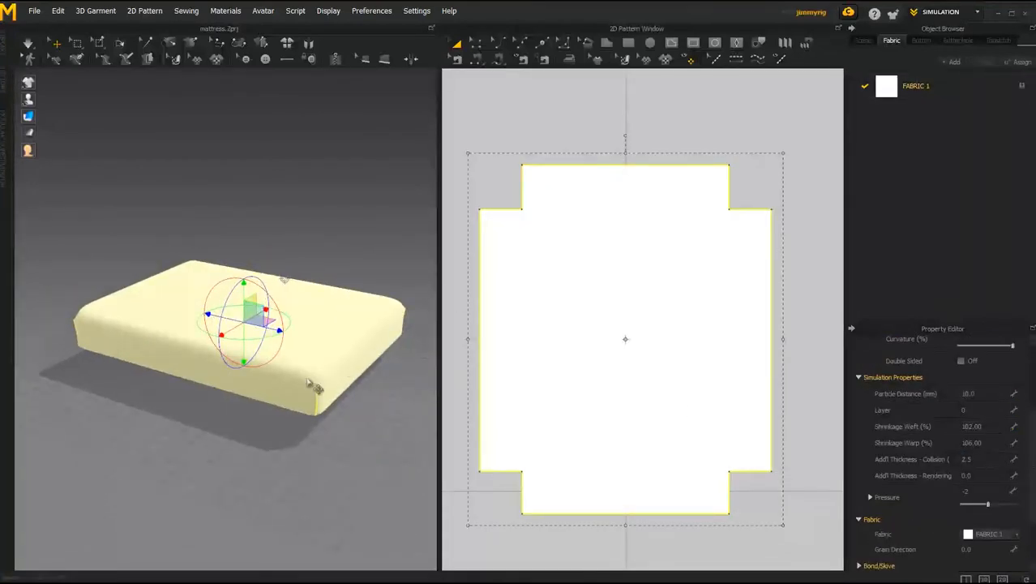
left_click(28, 46)
right_click_drag(169, 373, 231, 404)
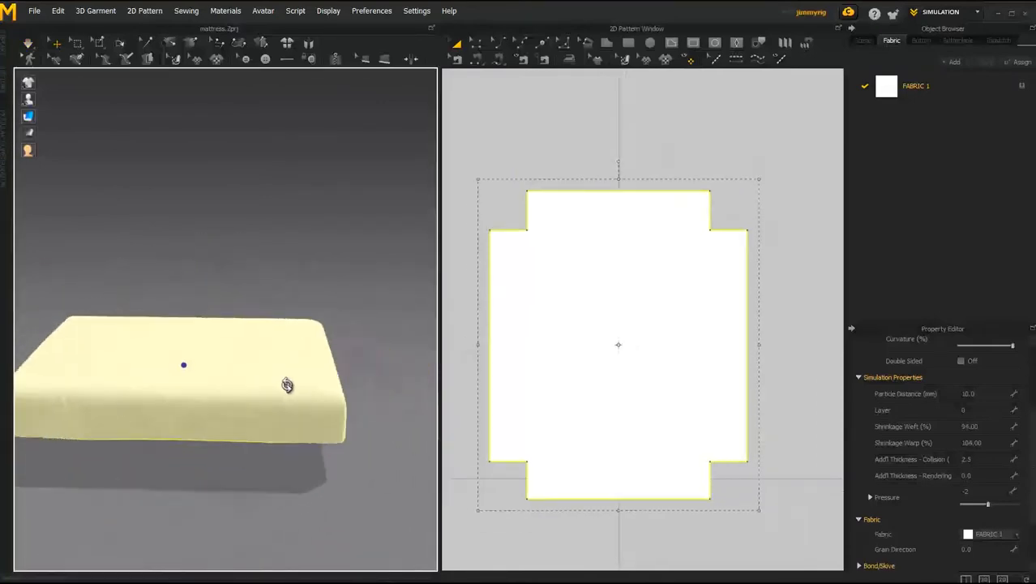
Step: Export the simulated mattress cover as mattress.obj, and export the selected pattern in its flat arrangement as another OBJ
left_click(34, 10)
mouse_move(85, 149)
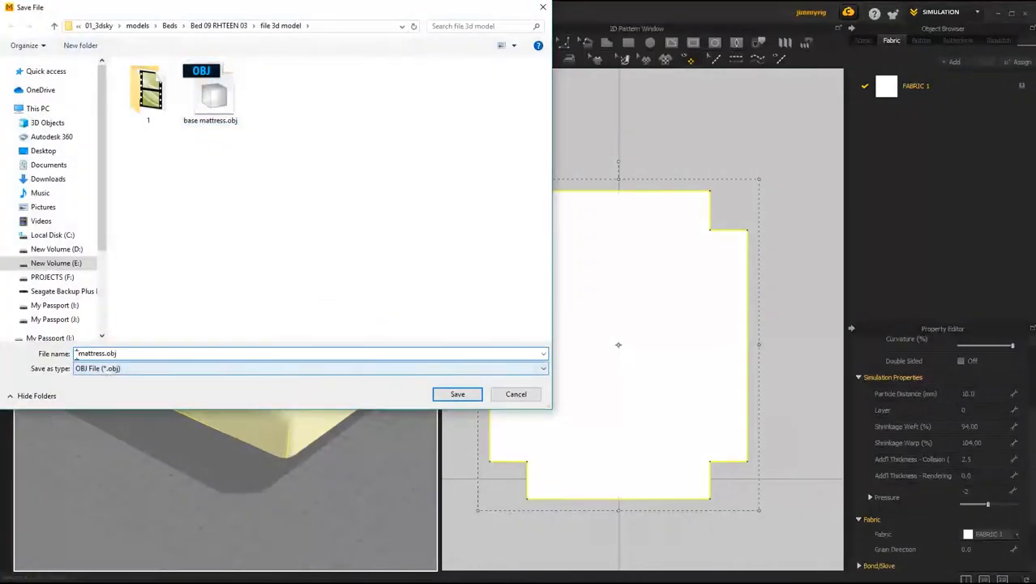
left_click(34, 11)
mouse_move(39, 163)
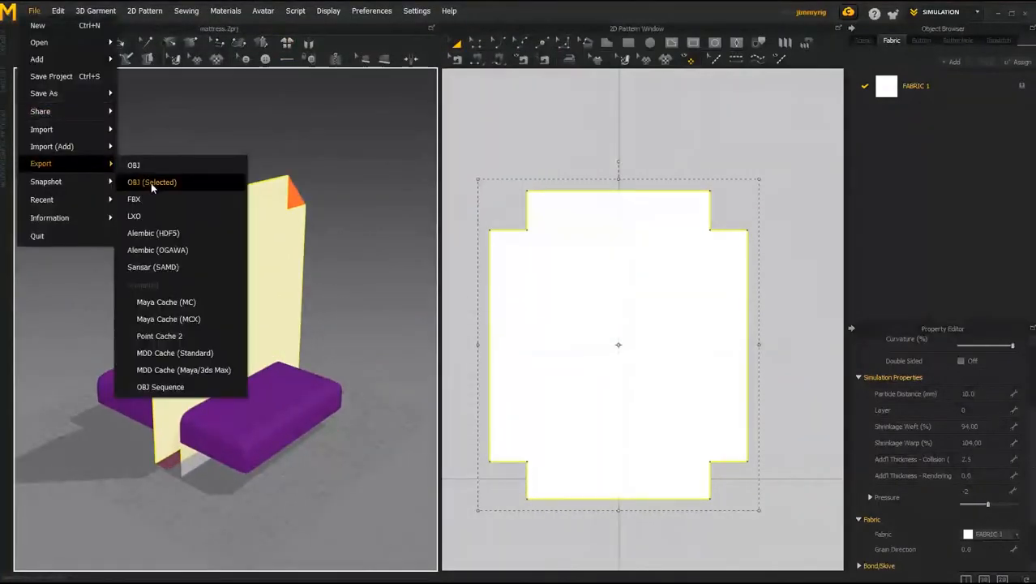
left_click(151, 182)
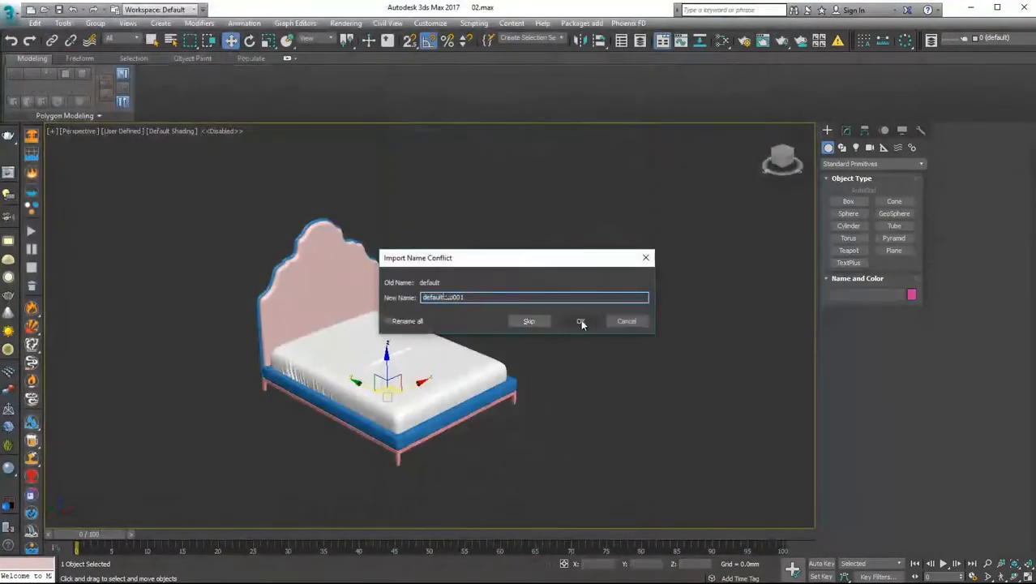
Step: Import the flat pattern OBJ into the bed scene in 3ds Max under a new name and apply a Normal modifier to it
left_click(580, 322)
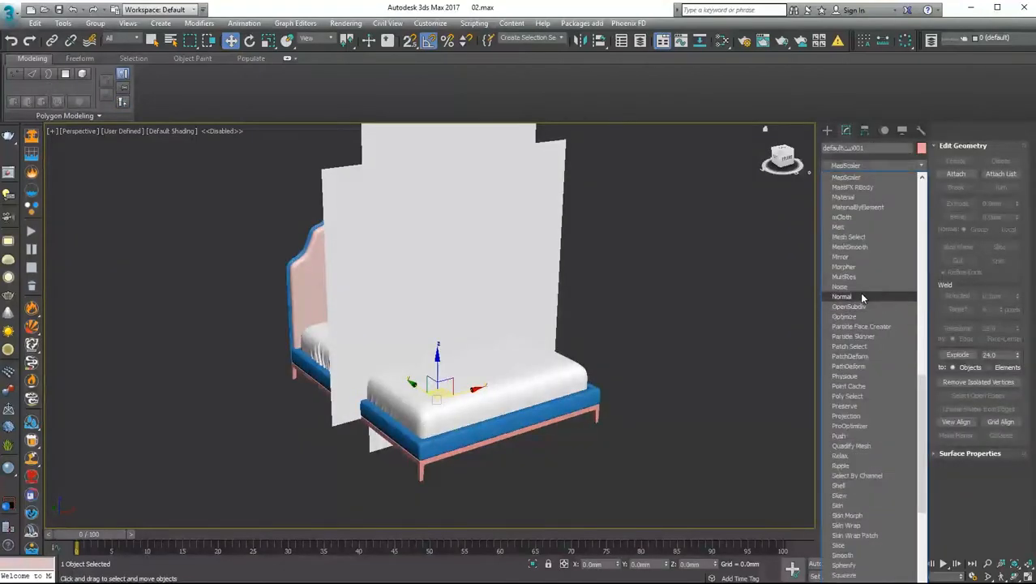
left_click(859, 294)
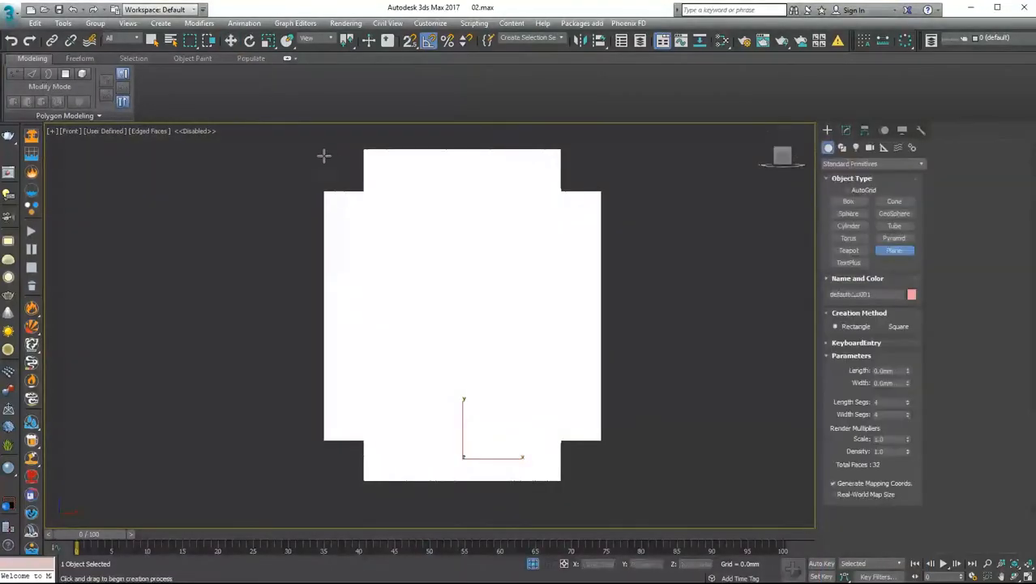
Step: Draw a plane about 2475 by 2092 mm over the flat pattern in the front view, with 228 length and 213 width segments
middle_click_drag(323, 155, 335, 185)
scroll(328, 180, "up", 5)
left_click_drag(326, 180, 580, 474)
scroll(393, 235, "down", 7)
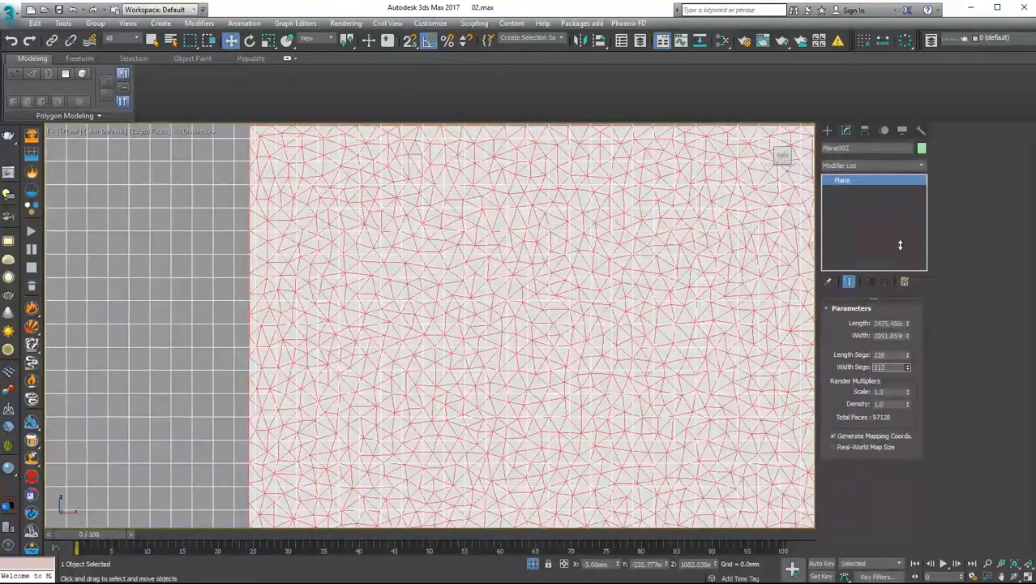
scroll(370, 243, "down", 10)
Step: Add a modifier to the plane and move its upper row of points down to the flat pattern's upper edge
left_click(872, 165)
left_click(844, 197)
left_click(839, 180)
left_click(872, 190)
left_click_drag(275, 183, 730, 223)
scroll(482, 198, "up", 12)
left_click_drag(527, 237, 528, 280)
scroll(497, 275, "down", 10)
Step: Convert the plane to an Editable Poly and delete the polygons covering the four corner notches of the flat pattern
right_click(349, 239)
left_click(514, 383)
key("4")
left_click_drag(225, 137, 536, 438)
scroll(519, 390, "down", 3)
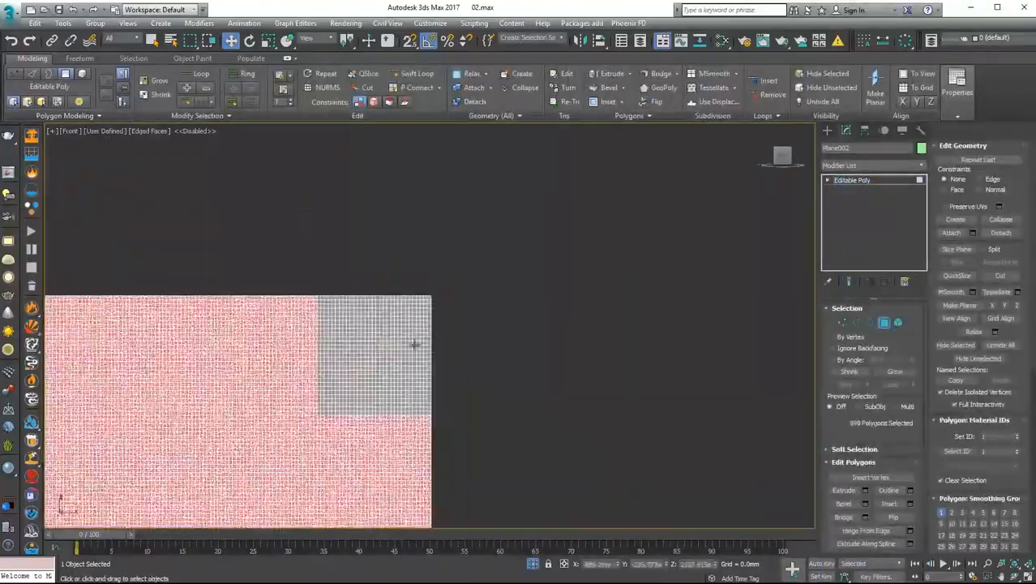
scroll(415, 345, "up", 3)
left_click_drag(625, 162, 378, 421, "ctrl")
scroll(378, 421, "down", 2)
middle_click_drag(454, 422, 543, 287)
scroll(543, 287, "up", 2)
left_click_drag(675, 457, 386, 184, "ctrl")
middle_click_drag(386, 243, 616, 243)
left_click_drag(509, 418, 231, 189, "ctrl")
key("Delete")
scroll(361, 486, "down", 9)
key("4")
Step: Apply a Skin Wrap modifier to the notched plane and add the flat pattern mesh as its control object
middle_click_drag(486, 305, 472, 203, "alt")
key("t")
scroll(381, 308, "up", 5)
left_click(872, 165)
left_click(865, 285)
left_click(850, 402)
key("F3")
left_click(479, 219)
scroll(445, 207, "down", 6)
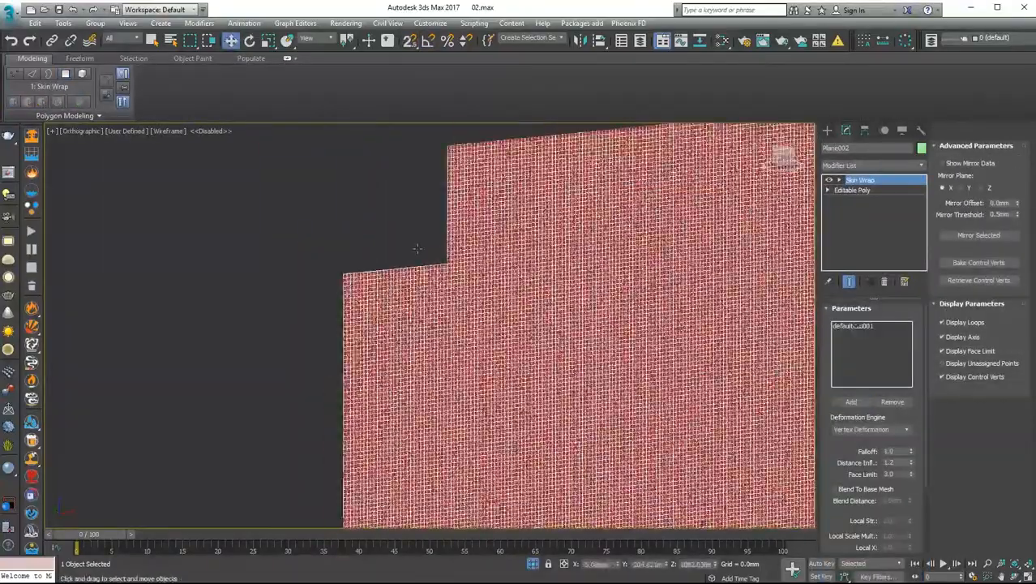
scroll(401, 308, "down", 2)
Step: Raise the morph amount of the flat pattern mesh until the wrapped plane takes the shape of the mattress cover
left_click(443, 240)
left_click_drag(1017, 195, 1017, 268)
scroll(454, 398, "up", 5)
left_click(421, 357)
key("F3")
scroll(421, 357, "down", 4)
mouse_move(341, 324)
middle_mouse_down("alt")
mouse_move(422, 372)
mouse_move(444, 357)
middle_mouse_up("alt")
scroll(430, 348, "up", 3)
middle_click_drag(416, 469, 414, 339)
scroll(414, 339, "up", 2)
Step: Convert the wrapped cover to an Editable Poly and delete the original triangulated cloth mesh
key("alt+q")
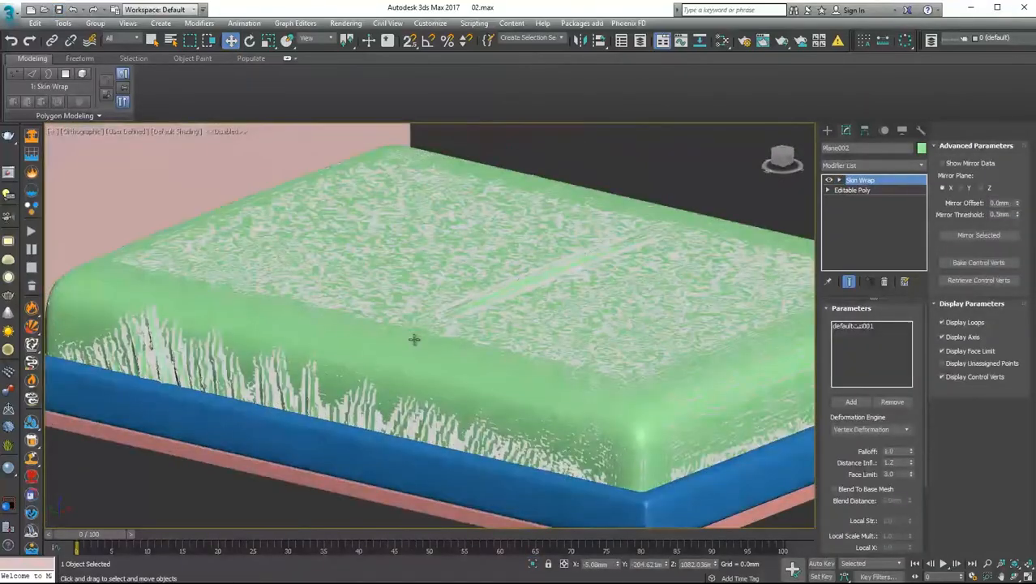
scroll(415, 338, "up", 5)
right_click(409, 347)
left_click(580, 498)
key("F3")
left_click(537, 410)
key("Delete")
key("F3")
left_click(523, 394)
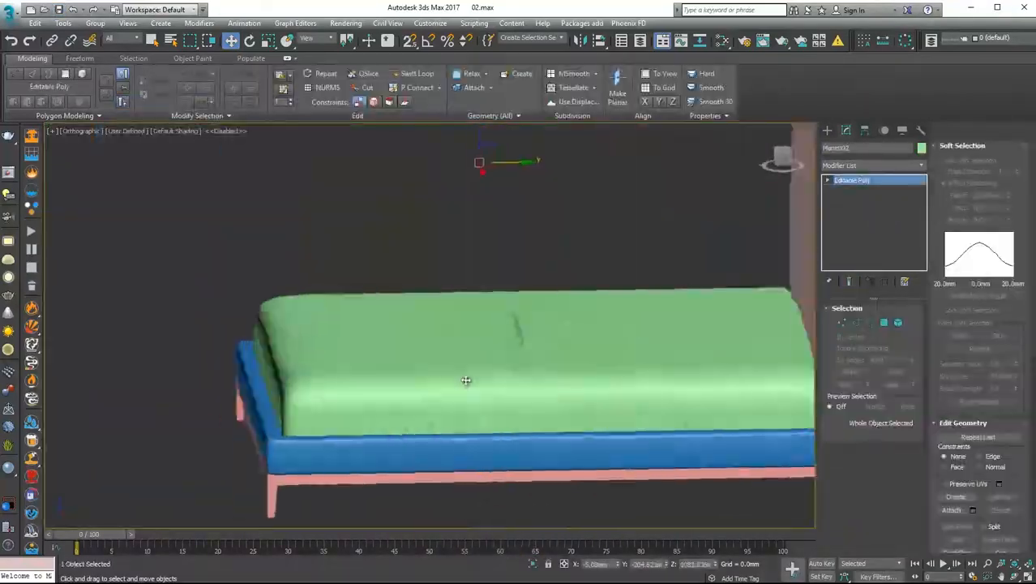
middle_click_drag(466, 380, 590, 398, "alt")
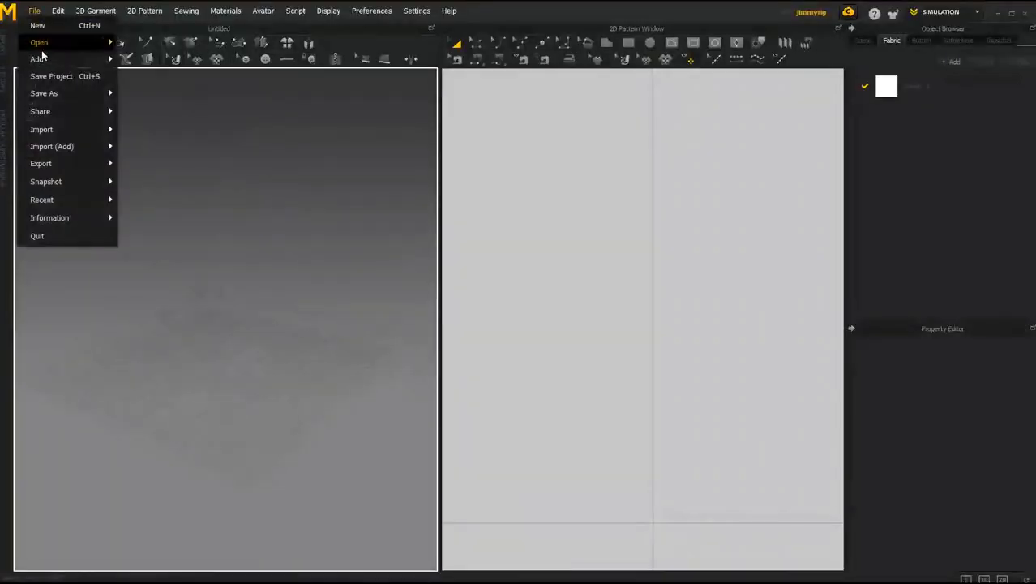
Step: Switch to a new Marvelous Designer project and import the bed model's OBJ file
mouse_move(41, 129)
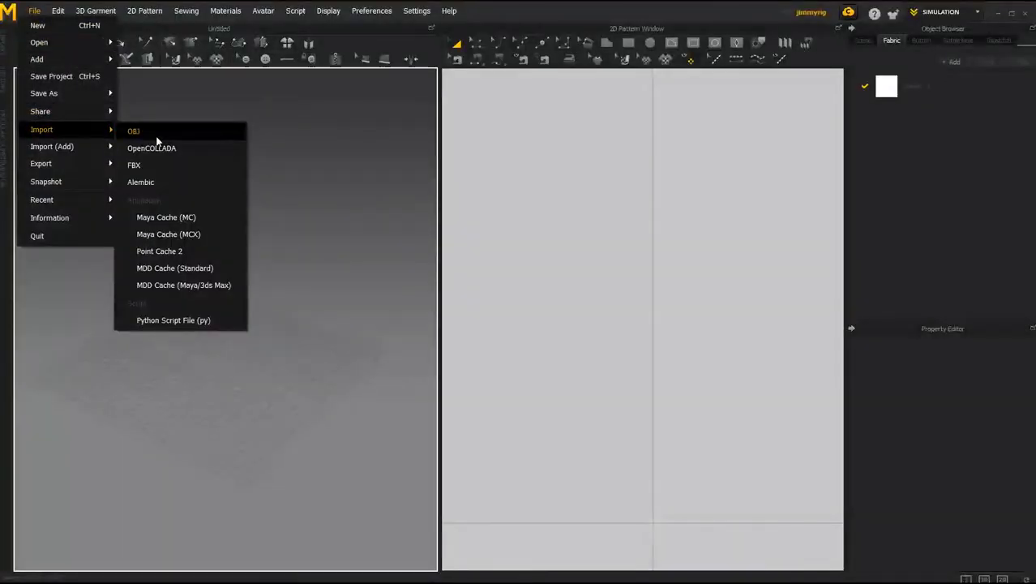
left_click(157, 133)
double_click(328, 101)
left_click(480, 489)
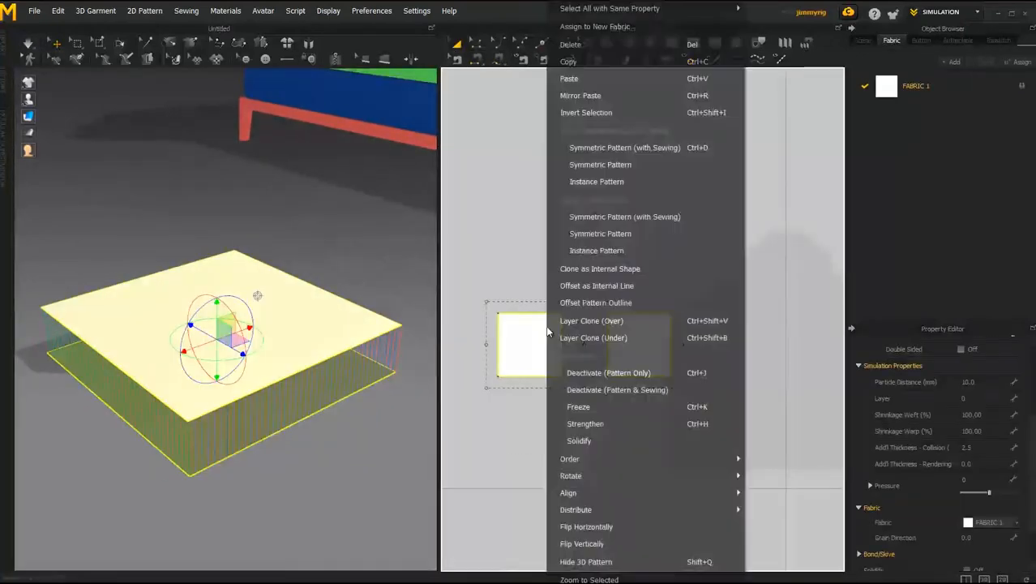
Step: Draw both diagonals as internal lines on the front cushion square and add an internal circle about 573 mm around near its centre
left_click(57, 10)
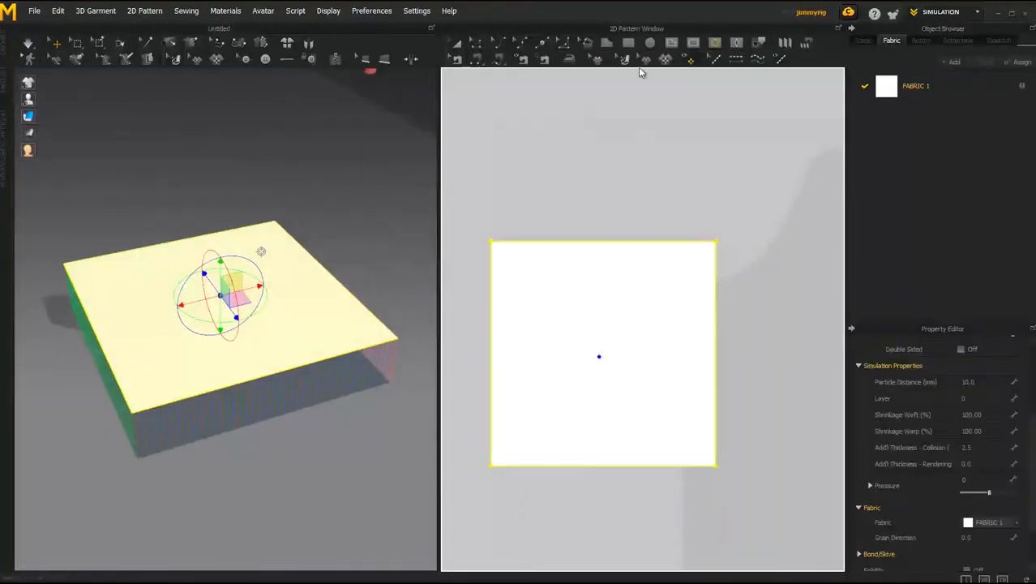
left_click(714, 241)
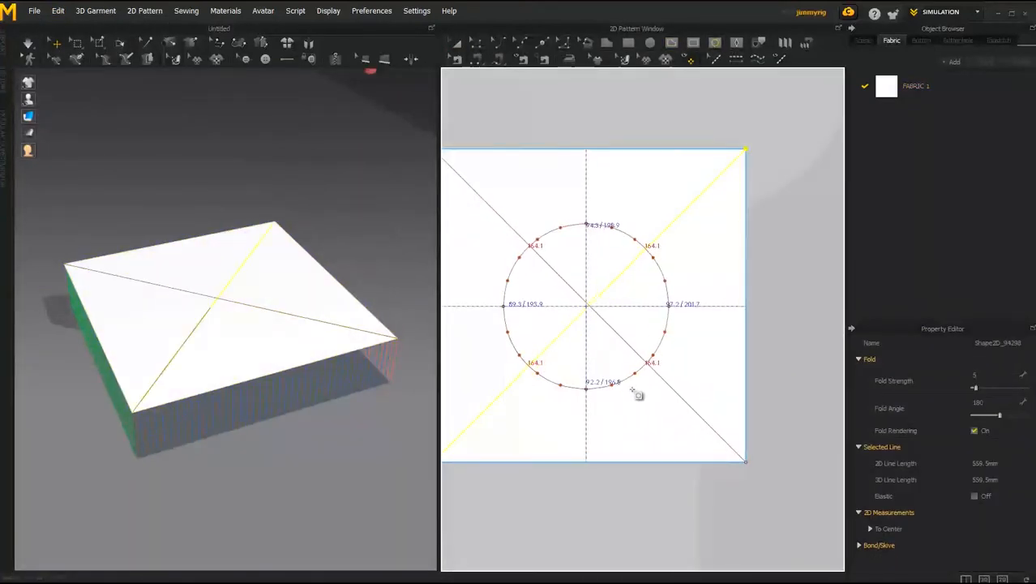
left_click(613, 336)
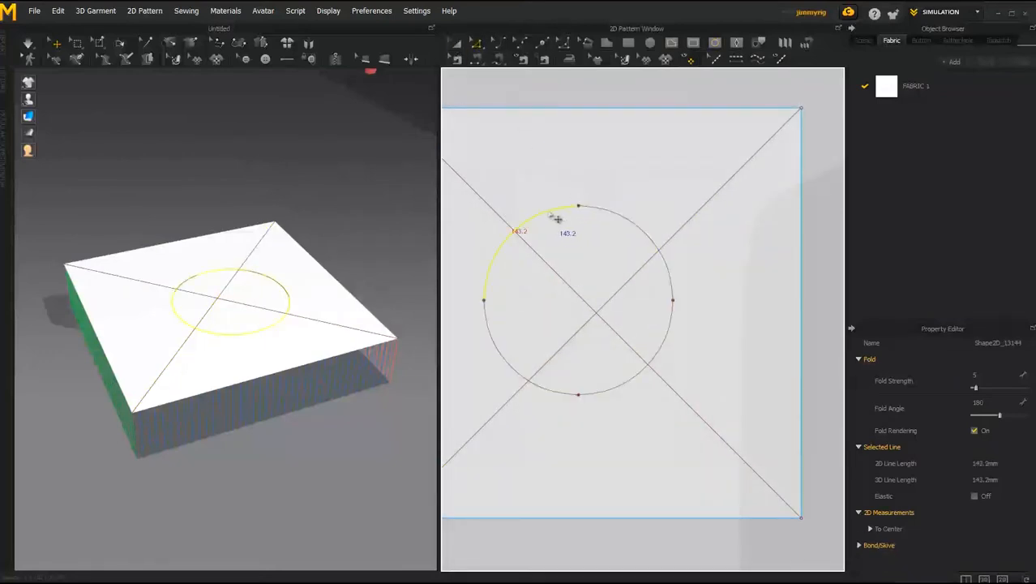
Step: Move the internal circle onto the crossing of the diagonals and remove the diagonal lines
double_click(552, 215)
key("a")
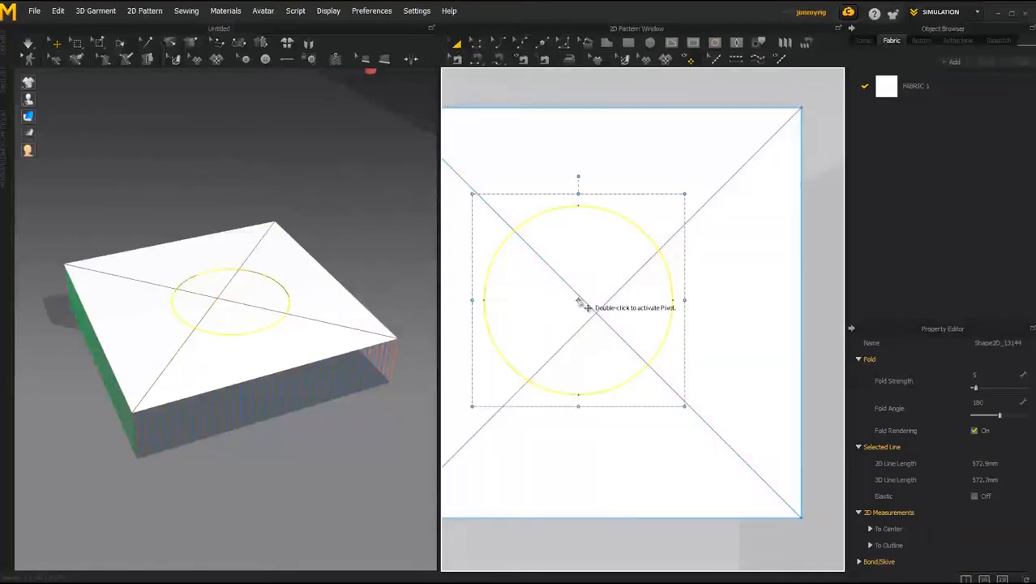
left_click_drag(579, 300, 597, 313)
scroll(618, 278, "down", 3)
left_click(526, 228)
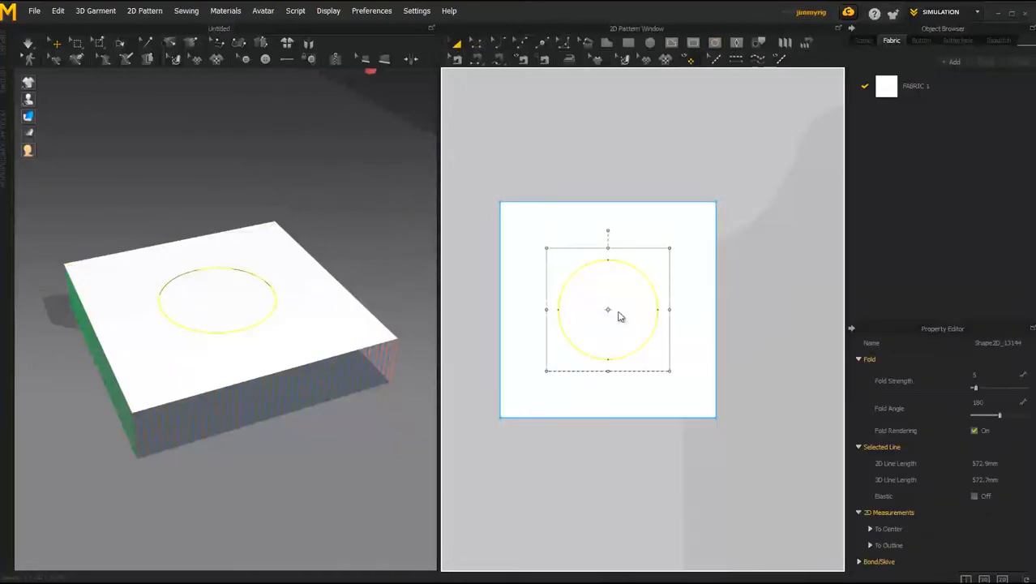
Step: Cut the circle out of the front square as a separate pattern and flip the back square horizontally in 3D
left_click(618, 315)
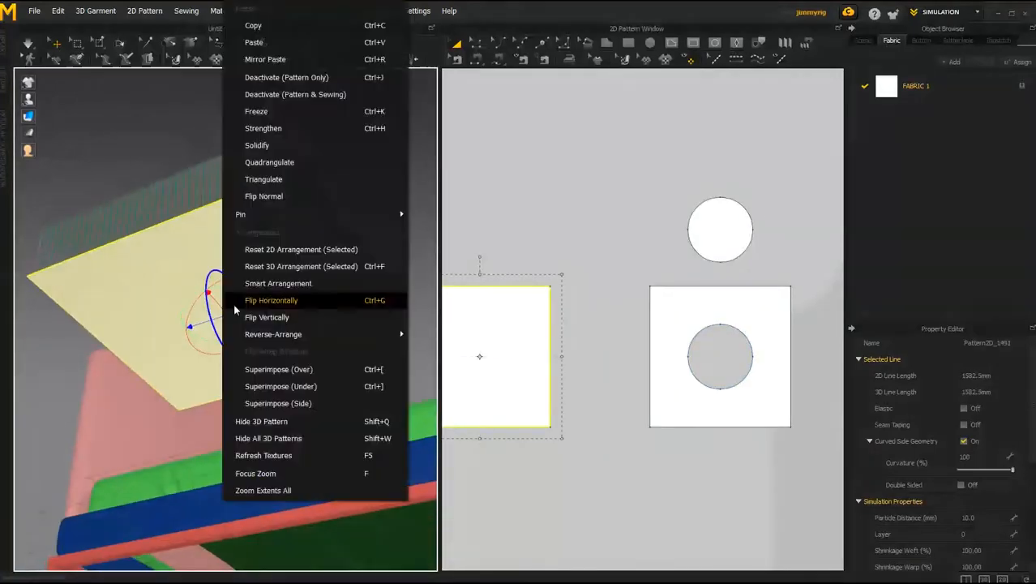
left_click(268, 296)
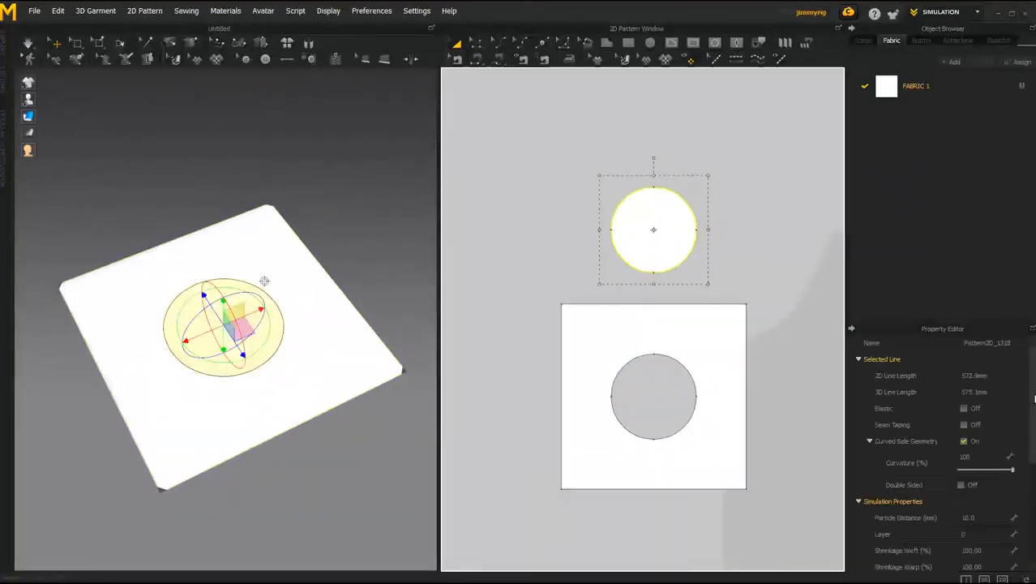
Step: Make the circle's outline elastic with strength 24 and ratio 37, and simulate the cushion
left_click_drag(1034, 419, 1034, 386)
left_click(964, 408)
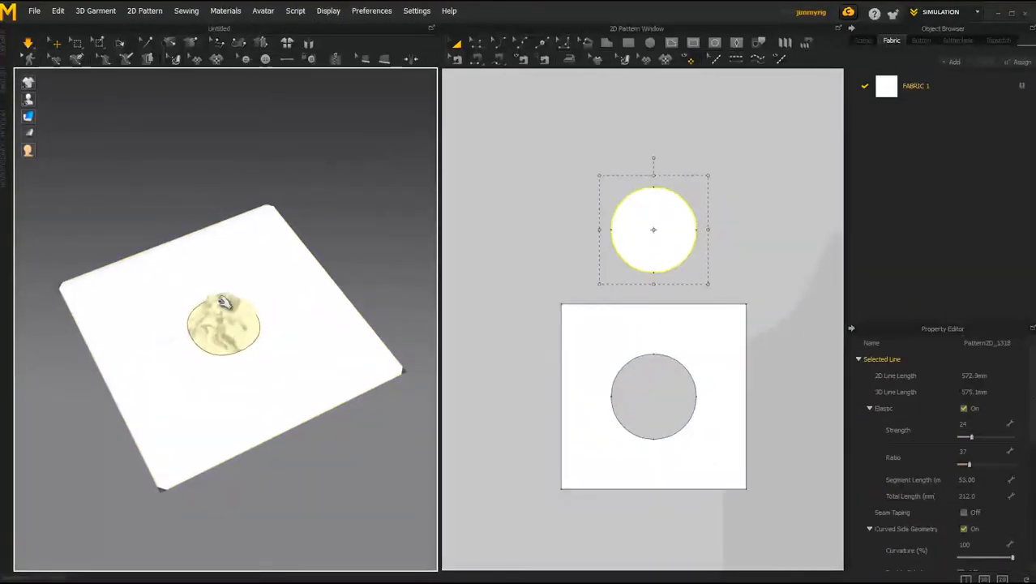
mouse_move(224, 302)
right_mouse_down()
mouse_move(248, 291)
mouse_move(227, 313)
right_mouse_up()
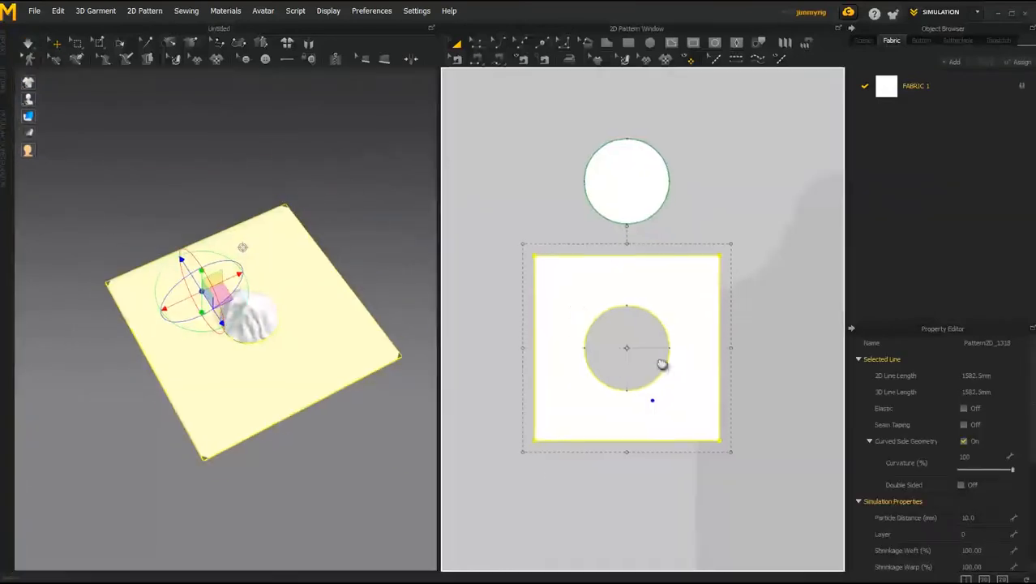
Step: Set the shrinkage weft and warp of the holed square panel to 160% and simulate the cloth
left_click(995, 469)
type("160")
key("Return")
scroll(296, 369, "down", 1)
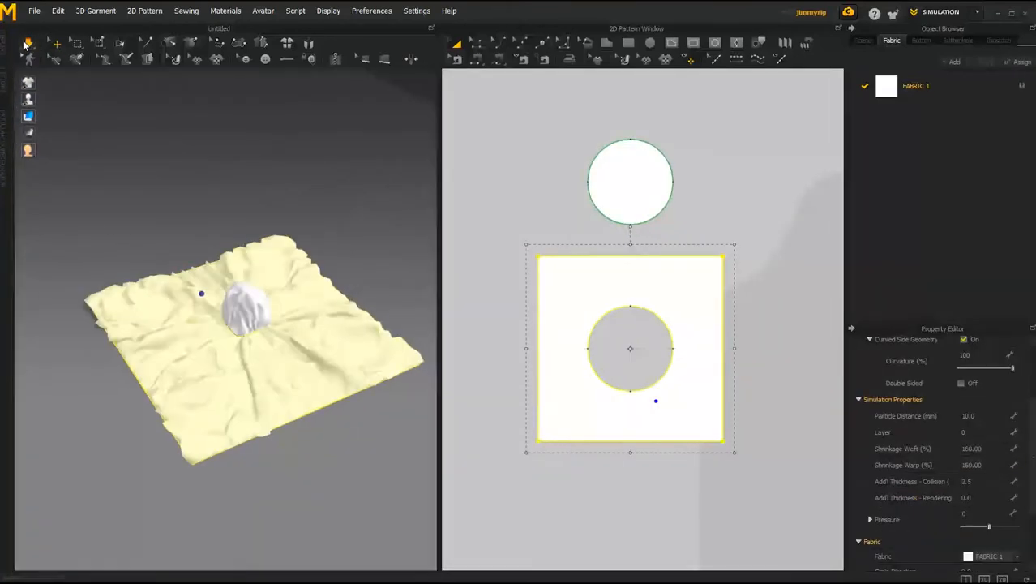
Step: Assign the cushion fabric the physical property preset listed between Polyester_Taffeta and Silk_Chiffon
left_click_drag(1028, 429, 1028, 391)
left_click(991, 456)
left_click(980, 401)
left_click(985, 458)
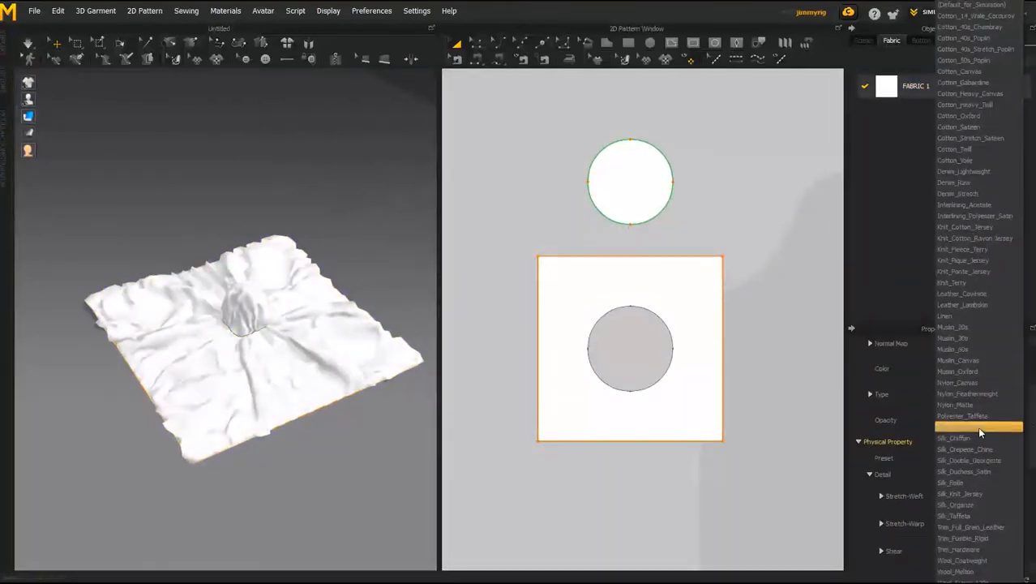
left_click(977, 426)
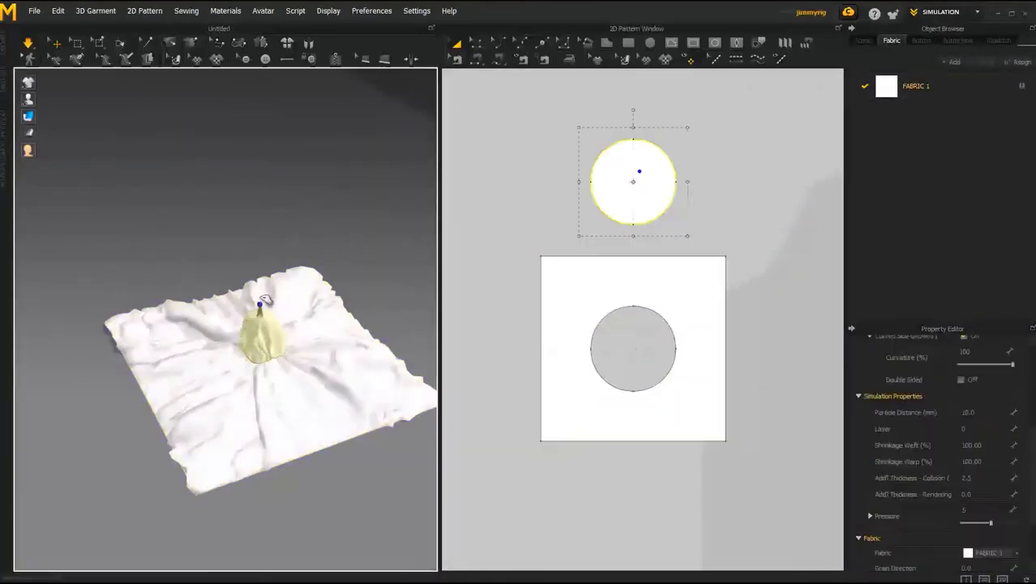
Step: Simulate the circle with a pressure of 5, and set the particle distance of the circle and holed square to 5 mm
right_click_drag(265, 299, 297, 277)
scroll(298, 277, "down", 3)
scroll(620, 315, "up", 1)
left_click(601, 313)
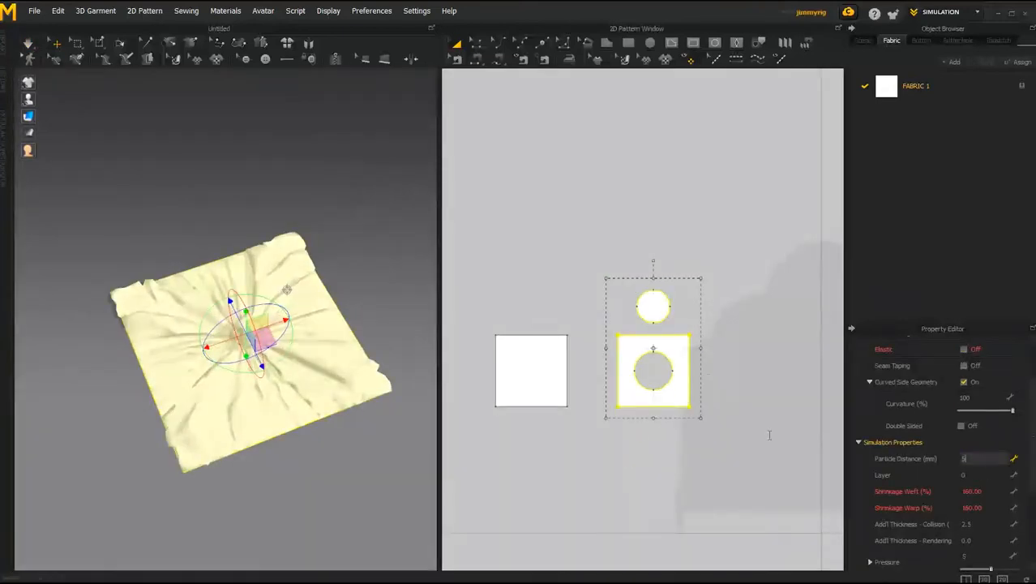
Step: Steam-brush the holed square diagonally between its corners and the hole with 9% shrinkage and 3% hardness, and start simulating
scroll(652, 362, "up", 5)
left_click(569, 59)
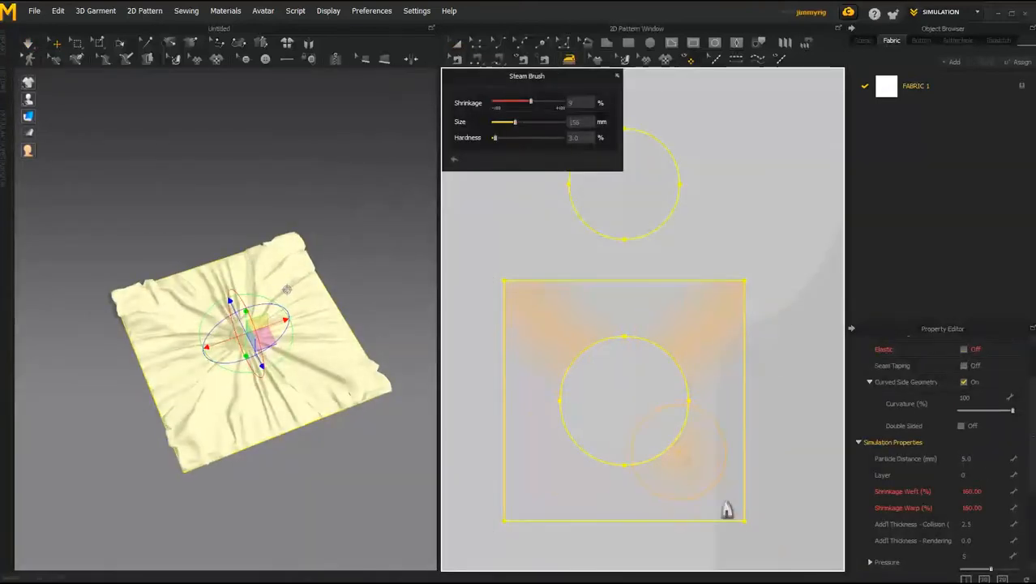
left_click(29, 45)
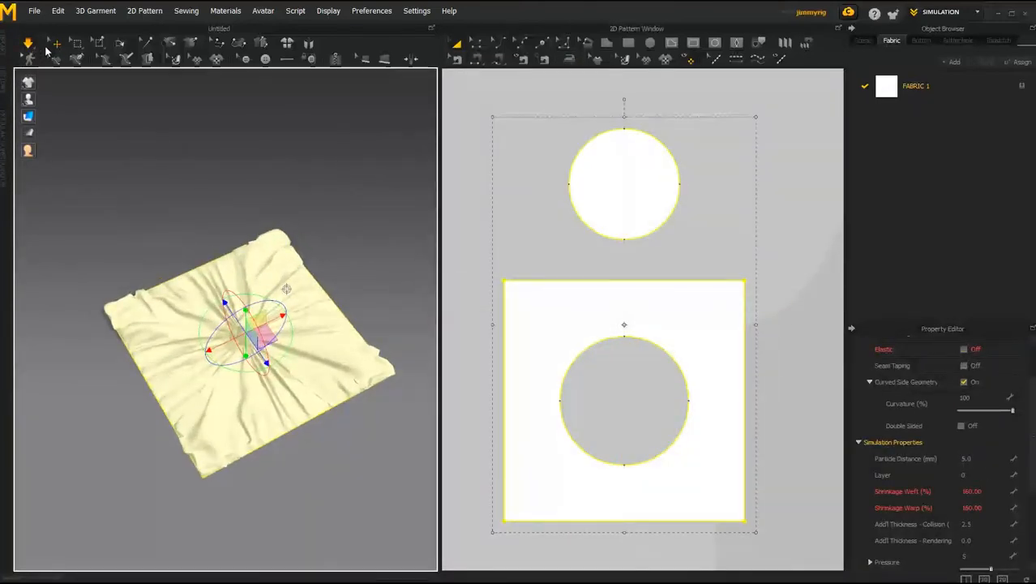
Step: Set the holed square panel's pressure to 41 while the simulation runs
left_click(545, 305)
scroll(503, 217, "down", 2)
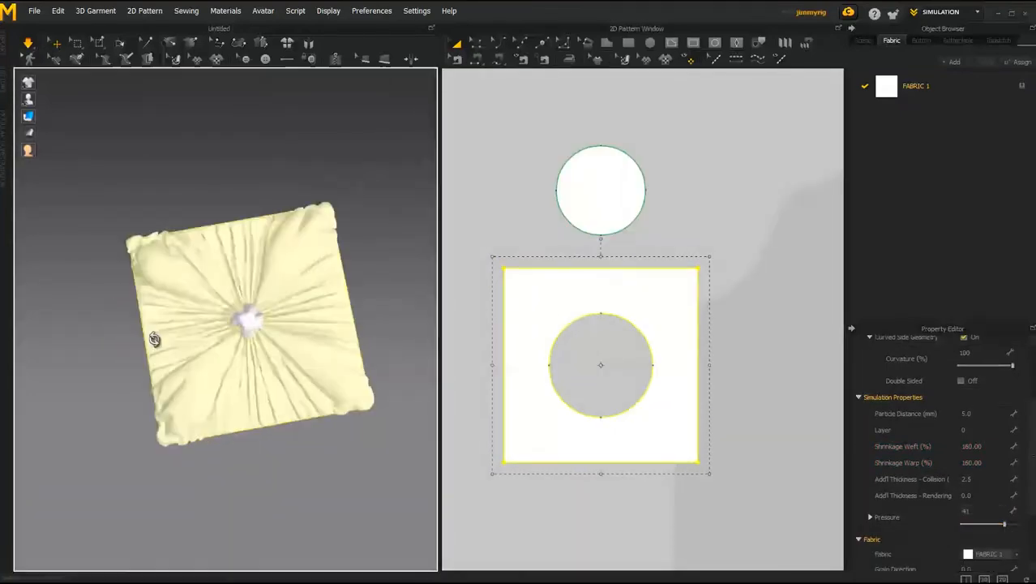
right_click_drag(154, 339, 288, 322)
Step: Pull on the gathered circle at the cushion's centre during simulation to adjust its folds
left_click(258, 292)
scroll(284, 284, "up", 3)
scroll(294, 283, "down", 2)
scroll(241, 296, "up", 3)
mouse_move(269, 276)
left_mouse_down()
mouse_move(277, 301)
mouse_move(268, 294)
left_mouse_up()
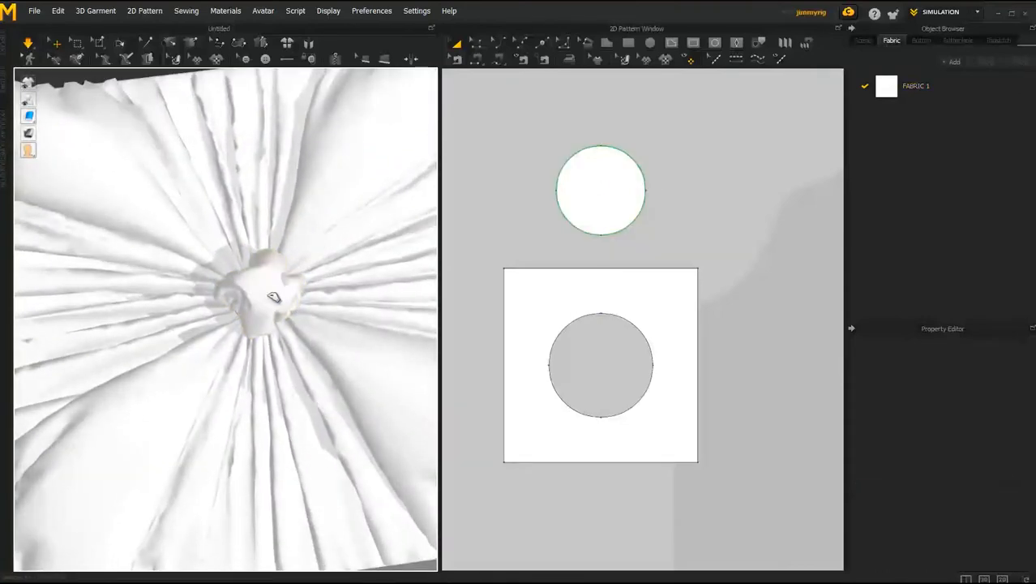
Step: Tug the cushion's gathered centre slightly sideways during simulation and check the surrounding folds from a low angle
left_click_drag(262, 288, 279, 286)
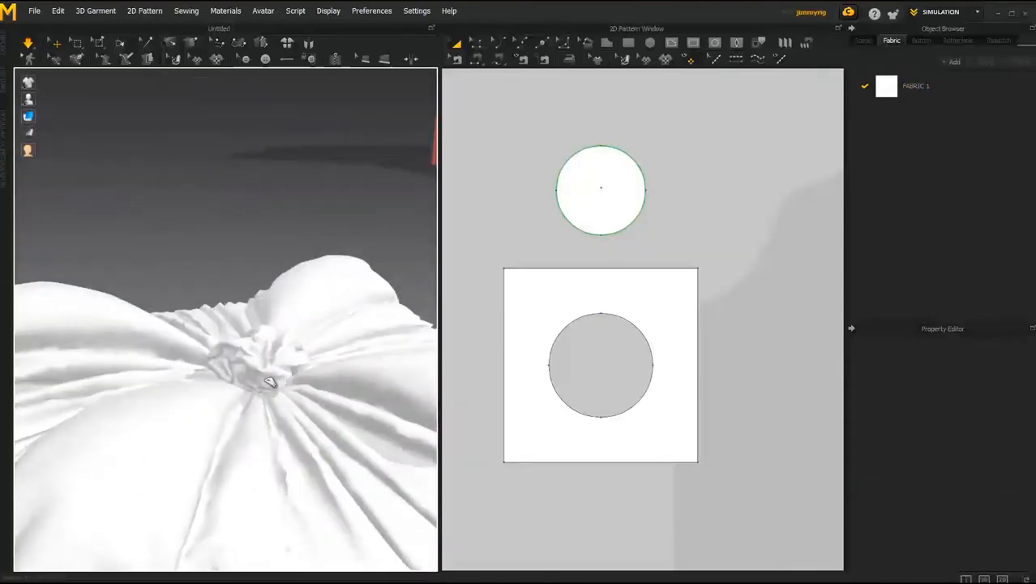
right_click_drag(270, 381, 215, 336)
left_click(215, 337)
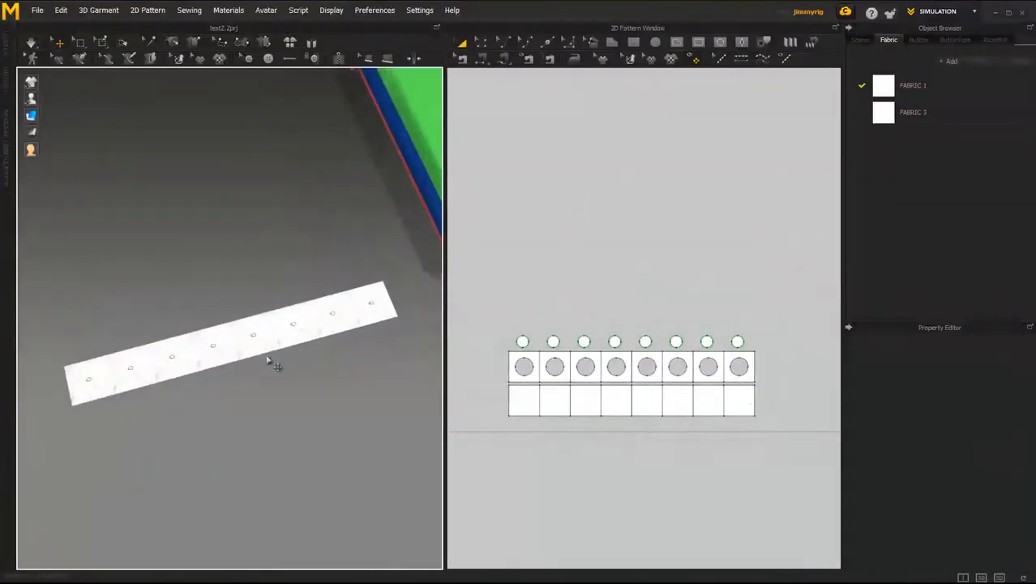
Step: Sew the lower edge of the first plain square in the upper quilt row to the upper edge of the plain square below
scroll(581, 389, "up", 2)
left_click(580, 389)
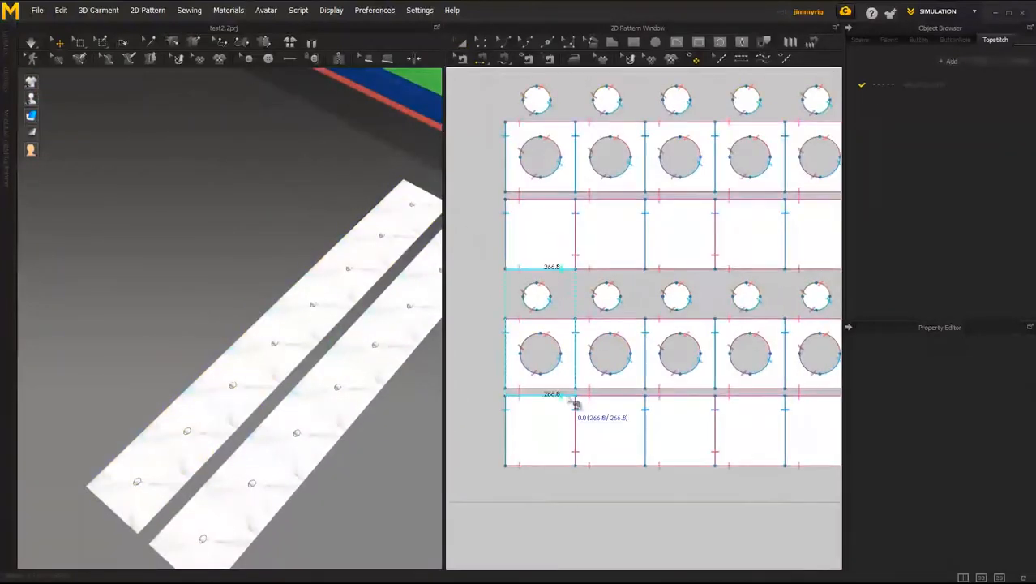
left_click(568, 396)
middle_click_drag(633, 270, 593, 266)
left_click(593, 267)
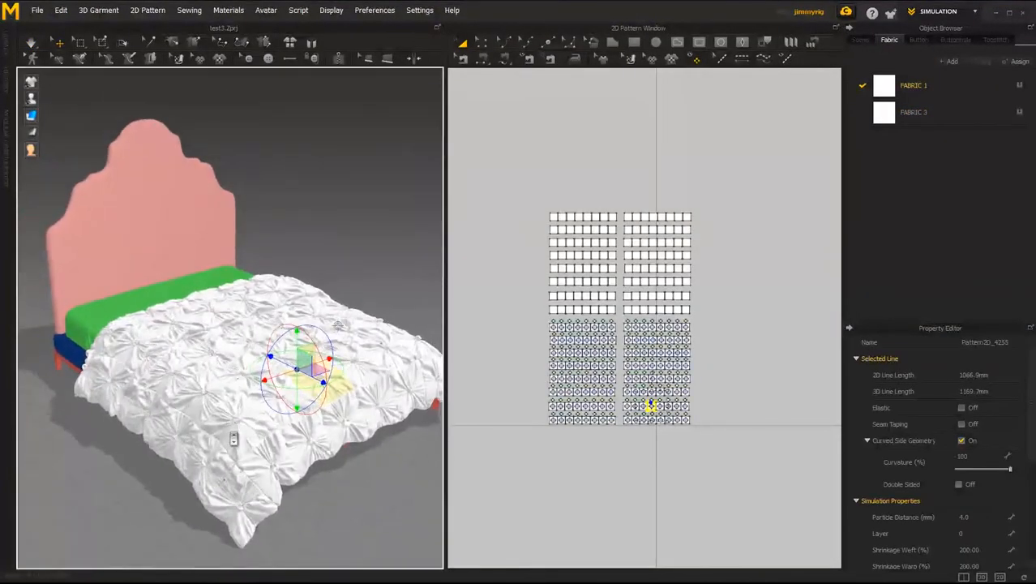
Step: Export all selected quilt patterns as OBJ (Selected) with the file name "quilt me"
scroll(689, 428, "up", 5)
left_click(685, 419)
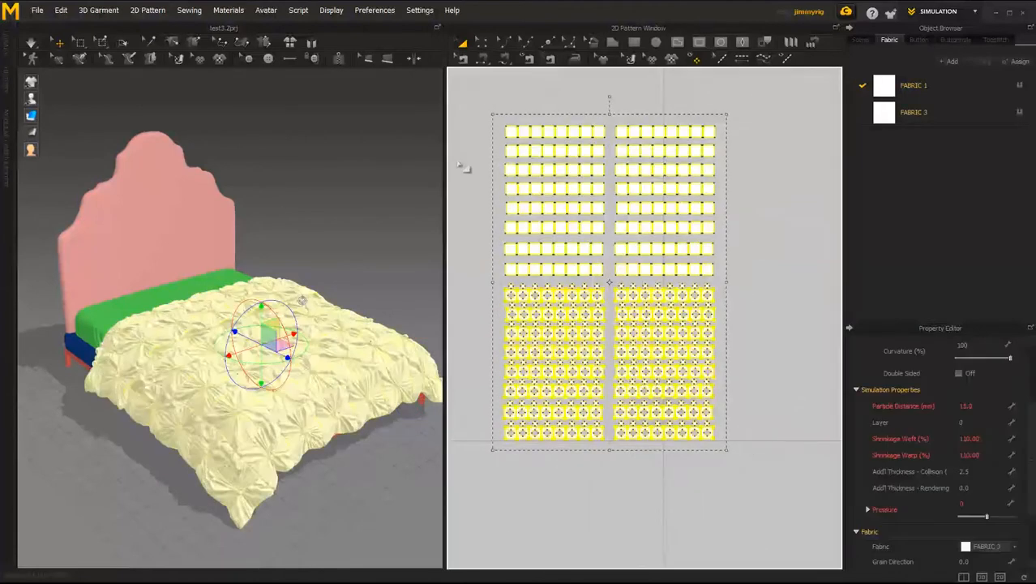
left_click(37, 9)
mouse_move(124, 162)
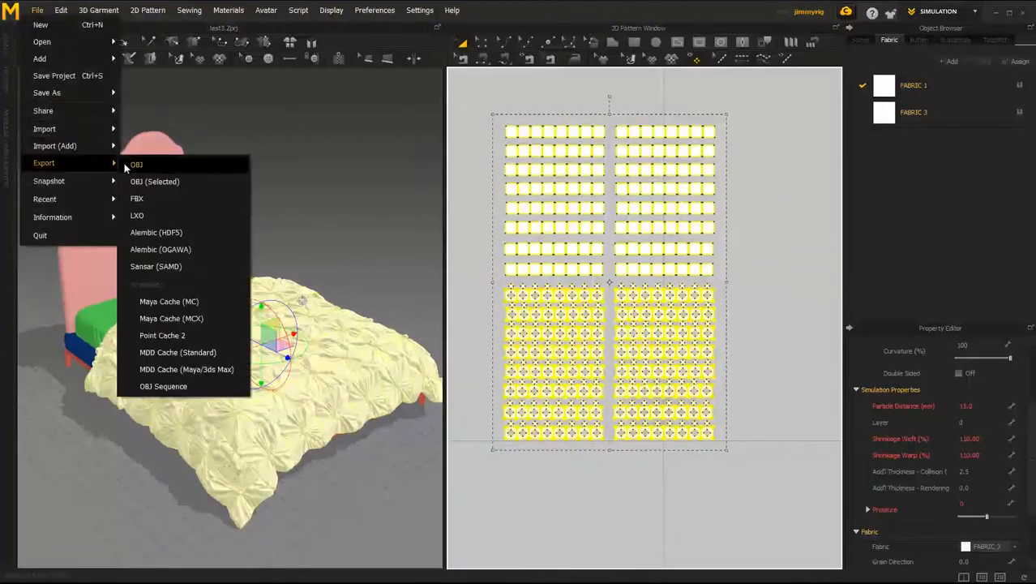
left_click(164, 184)
type("quilt me")
key("Return")
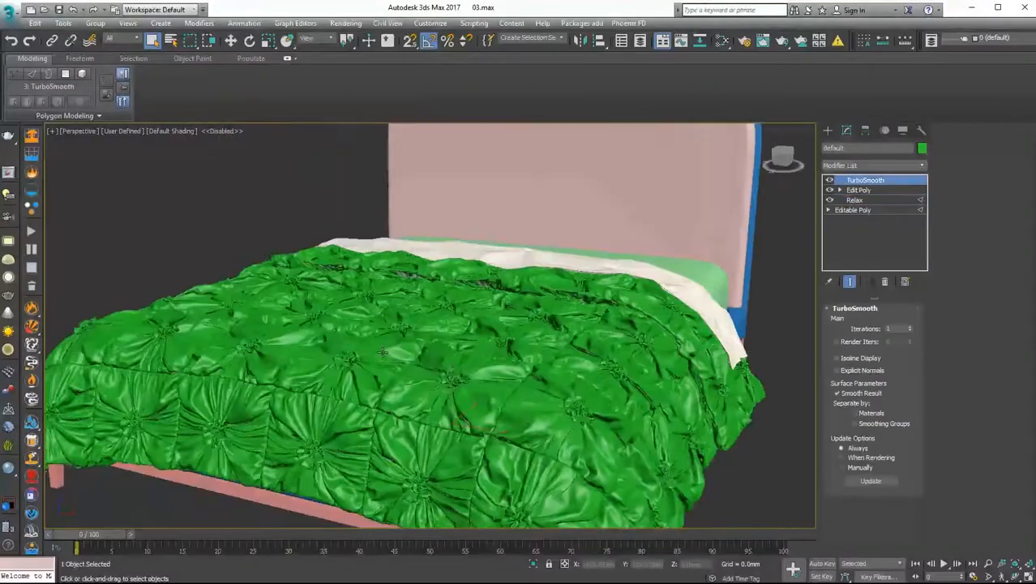
Step: Switch to 3ds Max, examine the TurboSmoothed quilt on the bed and activate the Move tool
middle_click_drag(383, 351, 335, 232, "alt")
scroll(393, 352, "down", 3)
left_click(284, 268)
key("w")
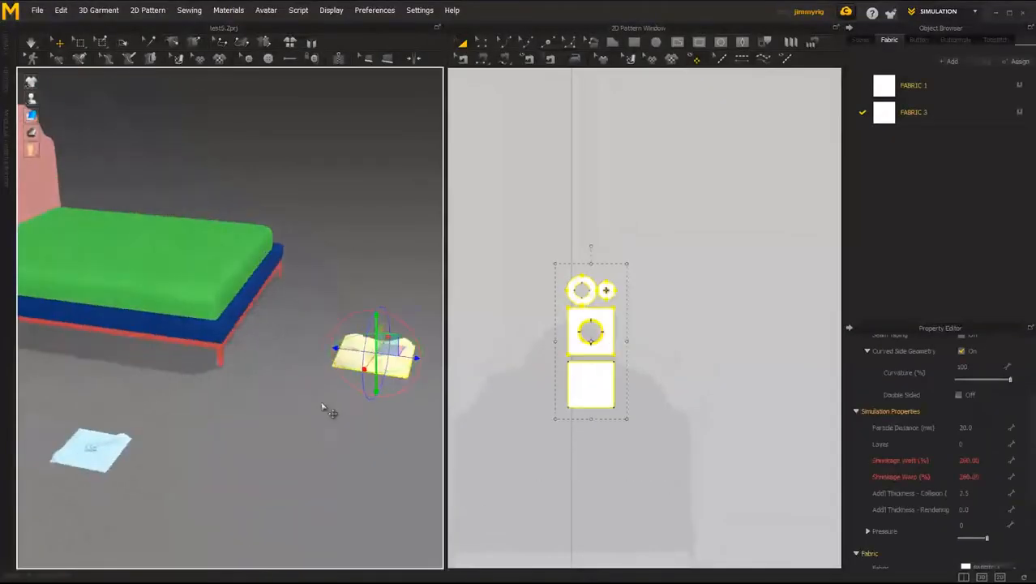
Step: Move the upright gathered cushion block across the bed in front of the headboard
middle_click_drag(323, 405, 336, 527)
left_click_drag(397, 463, 359, 407)
scroll(300, 336, "up", 3)
right_click_drag(358, 407, 227, 373)
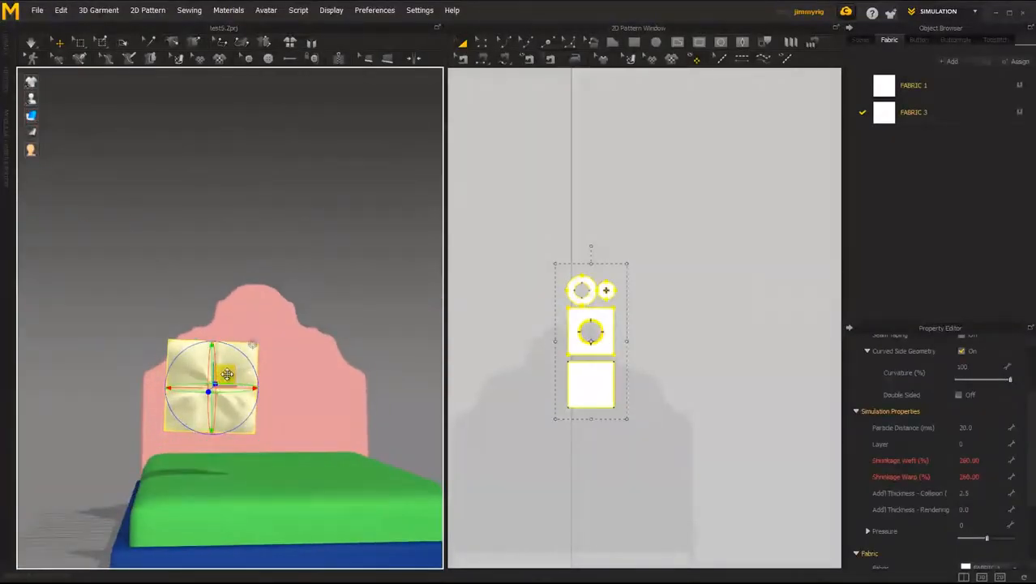
left_click_drag(226, 373, 371, 331)
middle_click_drag(371, 331, 292, 335)
right_click_drag(292, 335, 309, 301)
scroll(309, 301, "up", 2)
Step: Duplicate the gathered block's patterns beside the originals and move the copy in 3D until it adjoins the first block
scroll(591, 385, "up", 4)
middle_click_drag(591, 385, 526, 405)
left_click_drag(529, 305, 546, 314)
left_click(619, 364, "shift")
right_click_drag(309, 347, 322, 350)
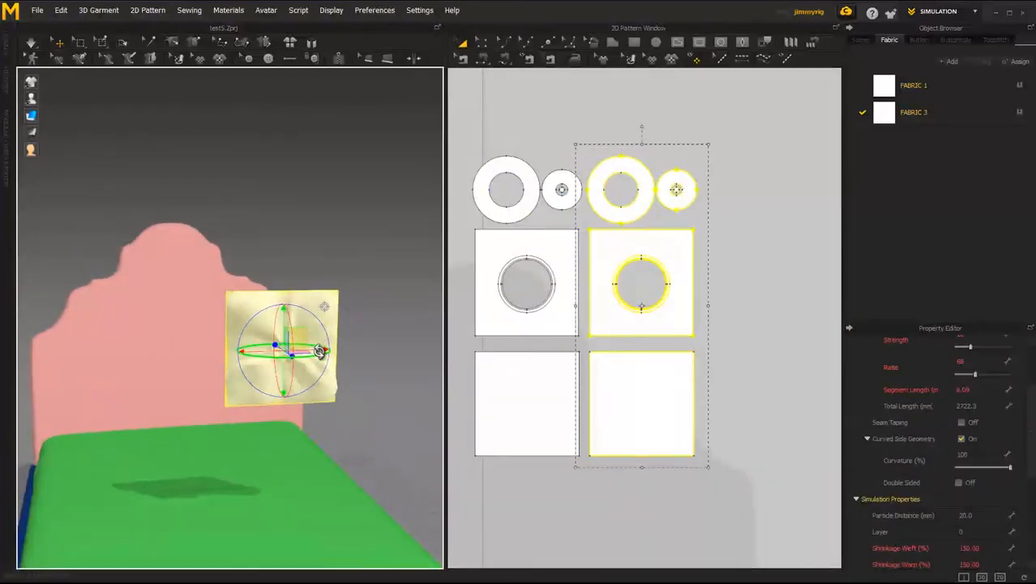
left_click_drag(323, 349, 434, 347)
middle_click_drag(435, 347, 348, 325)
Step: Copy both gathered blocks, paste their patterns below the originals and move the copies in 3D to form a two-by-two block
scroll(348, 325, "up", 1)
scroll(655, 338, "down", 2)
key("ctrl+a")
middle_click_drag(611, 377, 608, 351)
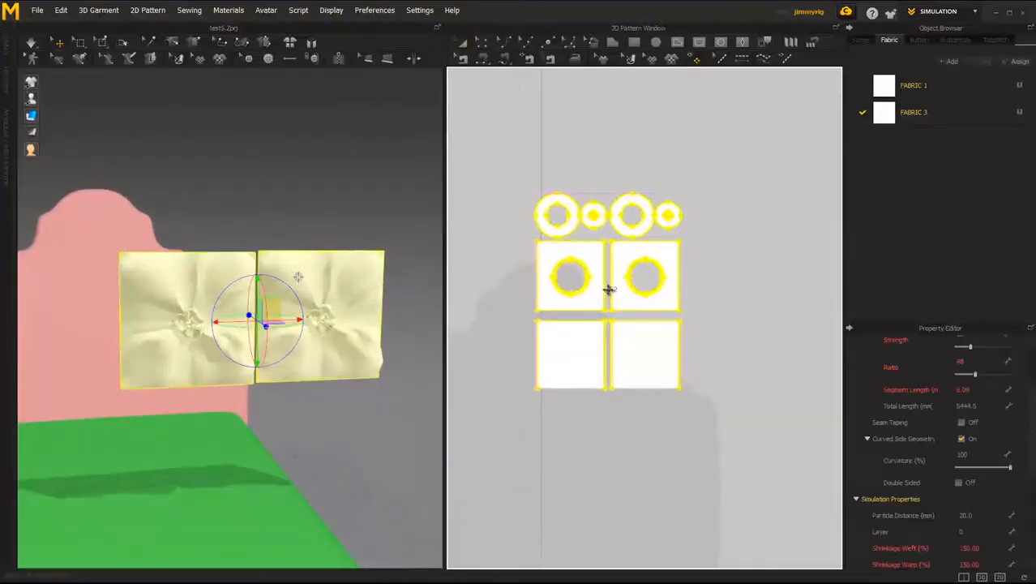
scroll(609, 289, "up", 4)
scroll(593, 301, "down", 5)
key("ctrl+c")
key("ctrl+v")
left_click(581, 478)
middle_click_drag(580, 478, 589, 440)
right_click_drag(340, 312, 365, 316)
left_click_drag(256, 289, 306, 442)
Step: Sew the facing side edges of the neighbouring plain squares together in the upper and lower rows
key("ctrl+a")
right_click_drag(342, 396, 493, 282)
scroll(493, 282, "up", 3)
key("n")
left_click(595, 259)
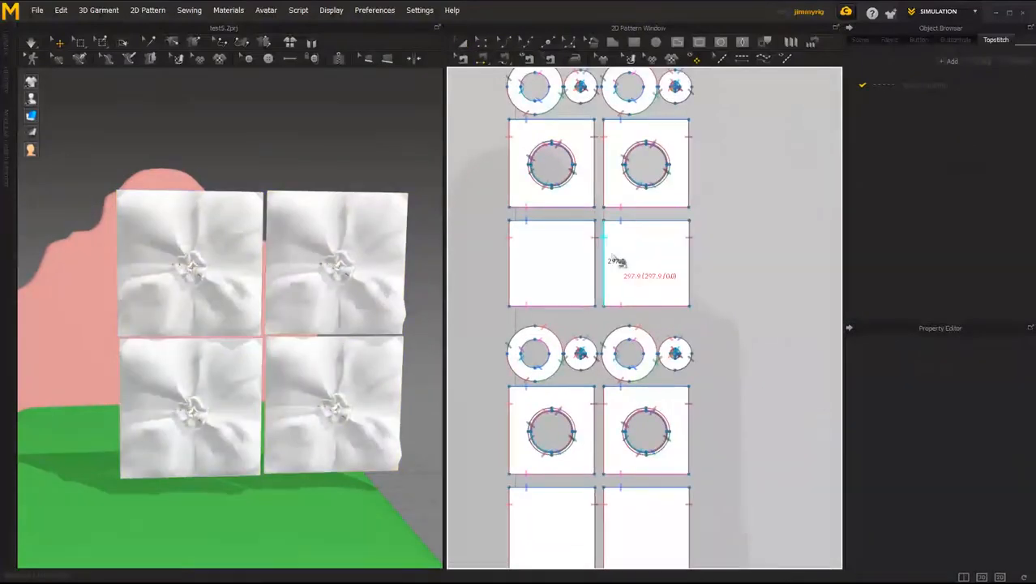
left_click(606, 260)
right_click_drag(340, 324, 310, 263)
scroll(567, 406, "up", 2)
left_click(566, 428)
left_click(577, 429)
Step: Sew the lower edges of the upper plain squares to the upper edges of the lower plain squares in both columns
scroll(635, 486, "down", 2)
left_click(568, 264)
left_click(574, 420)
right_click_drag(186, 406, 204, 364)
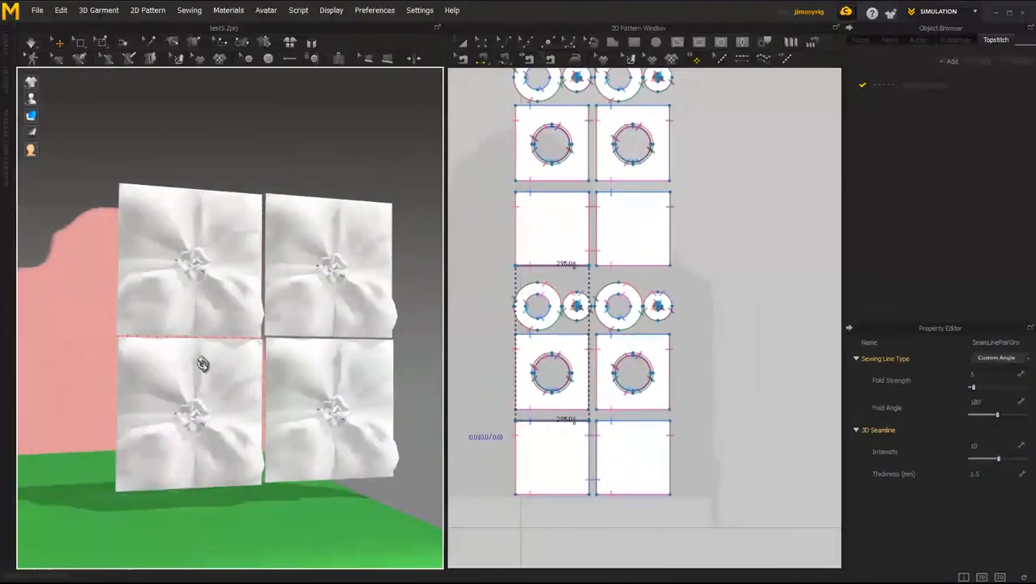
left_click(654, 265)
left_click(658, 420)
right_click_drag(229, 483, 261, 381)
Step: Copy all patterns of the two-by-two block and paste them beside the originals
key("a")
scroll(581, 421, "down", 2)
key("ctrl+a")
key("ctrl+c")
scroll(590, 322, "up", 4)
key("ctrl+v")
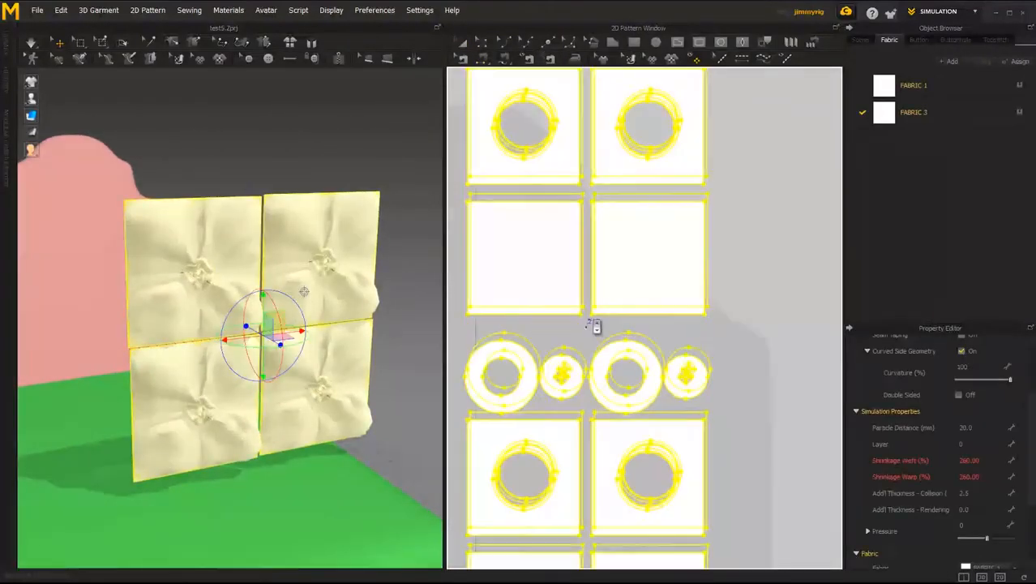
scroll(536, 272, "down", 4)
left_click(650, 268)
Step: Position the copied two-by-two block in 3D behind and parallel to the original block, leaving a narrow gap between them
right_click_drag(275, 227, 296, 276)
left_click_drag(228, 345, 318, 262)
right_click_drag(318, 262, 317, 284)
left_click_drag(287, 328, 259, 289)
scroll(565, 322, "up", 3)
scroll(590, 291, "down", 1)
left_click(589, 292)
right_click_drag(267, 324, 227, 284)
left_click(118, 233)
scroll(110, 243, "up", 3)
left_click(97, 243)
scroll(111, 243, "down", 3)
Step: Sew the upper row's outer and inner plain-square side edges across the two blocks, and the lower row's inner side edges
key("n")
left_click(476, 247)
left_click(787, 244)
left_click(614, 247)
left_click(637, 247)
middle_click_drag(503, 445, 508, 405)
left_click(621, 434)
left_click(641, 434)
Step: Sew the upper edges of the upper-row plain squares across the two blocks, pairing the outer squares and the inner squares
right_click_drag(267, 280, 190, 357)
middle_click_drag(547, 312, 568, 370)
left_click(121, 298)
left_click(507, 216)
middle_click_drag(588, 230, 577, 265)
left_click(793, 258)
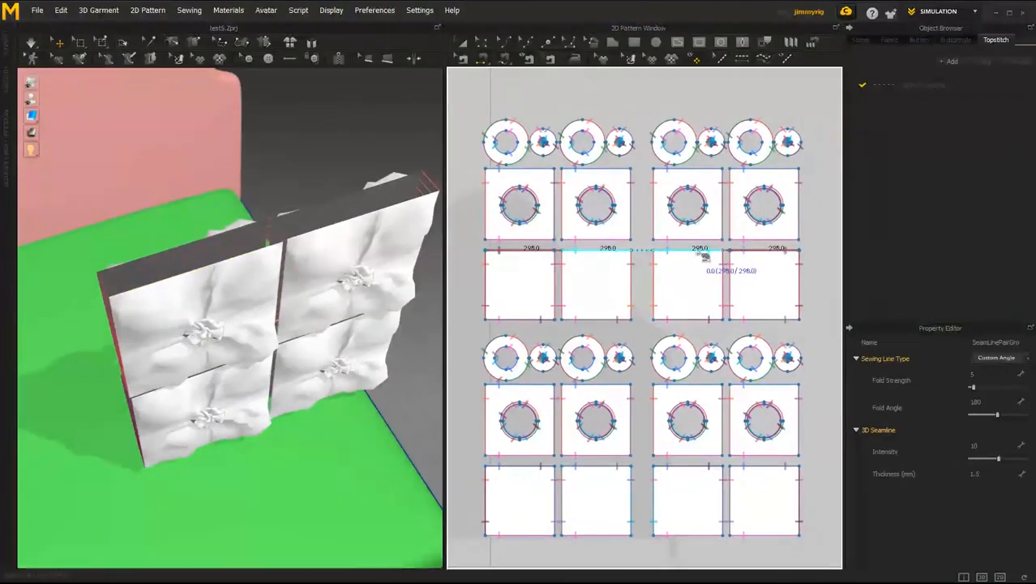
left_click(707, 254)
Step: Try to sew the upper edges of the lower-row plain squares across the two blocks
right_click_drag(324, 292, 261, 280)
scroll(261, 280, "down", 3)
middle_click_drag(518, 421, 522, 382)
left_click(509, 426)
left_click(712, 427)
right_click_drag(268, 336, 160, 335)
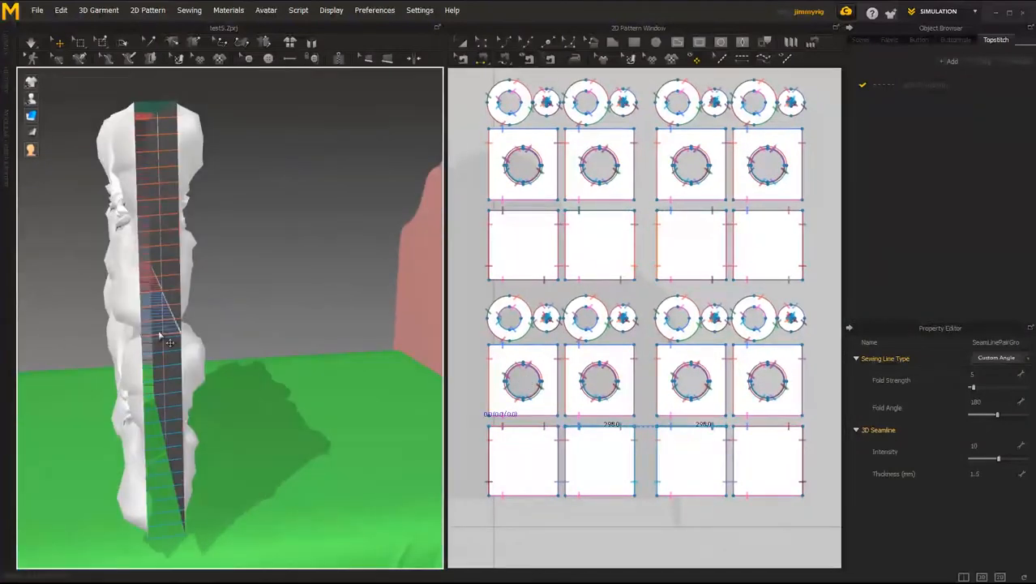
key("ctrl+z")
Step: Sew the bottom edges of the lower-row plain squares across the two blocks
middle_click_drag(527, 426, 535, 378)
right_click_drag(324, 364, 124, 373)
left_click(128, 378)
scroll(128, 378, "up", 3)
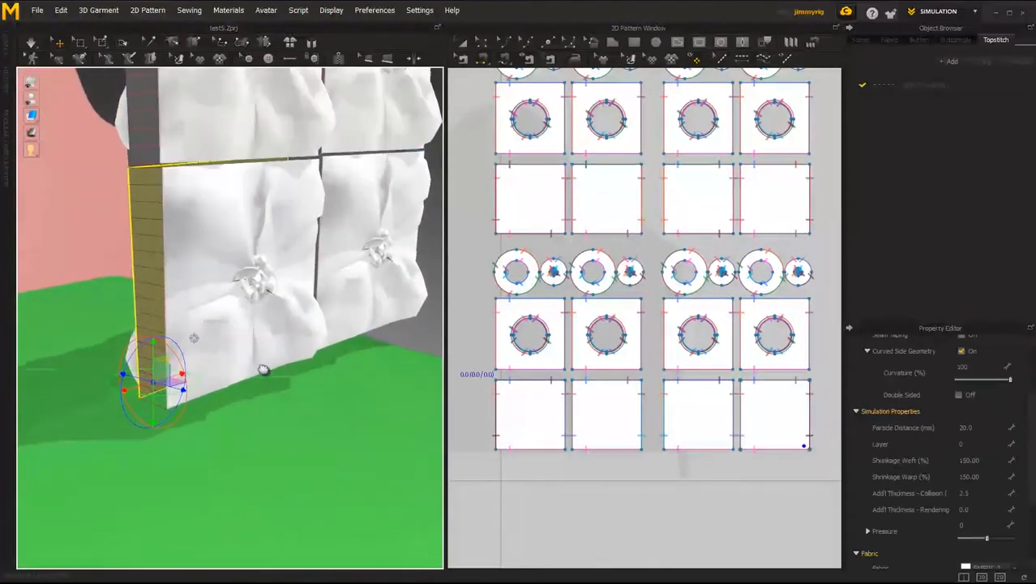
left_click(722, 451)
right_click_drag(325, 336, 283, 368)
scroll(282, 368, "down", 4)
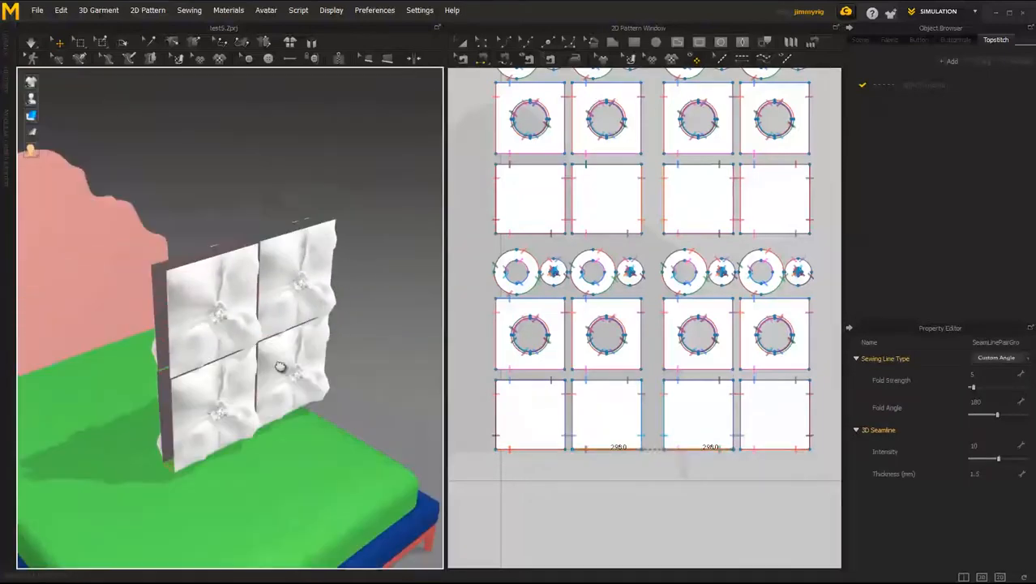
scroll(558, 323, "down", 3)
Step: Tilt the whole sewn cushion back toward the headboard and open the properties of FABRIC 3
key("a")
key("ctrl+a")
right_click_drag(227, 284, 235, 260)
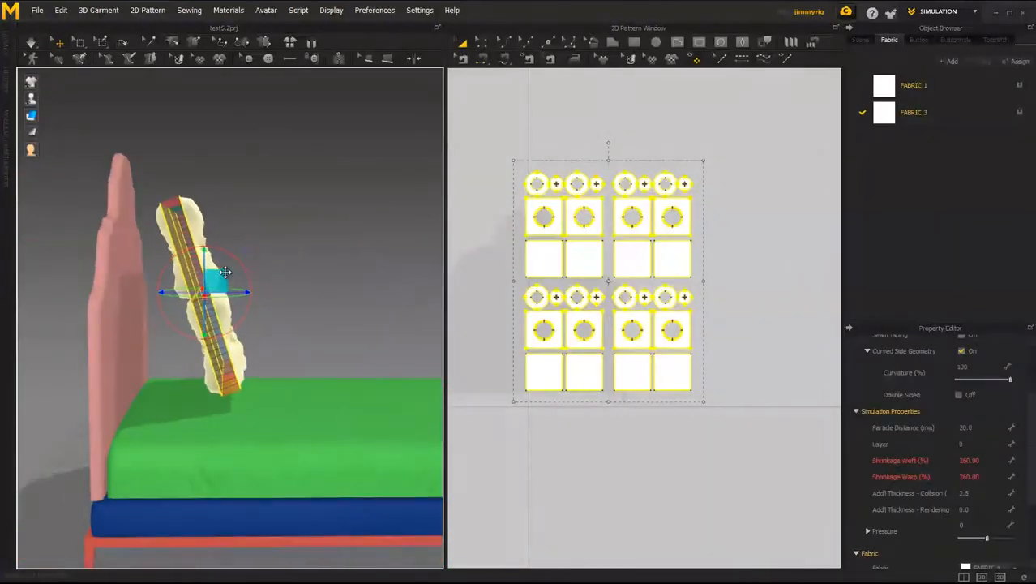
left_click_drag(511, 259, 667, 258)
left_click(939, 119)
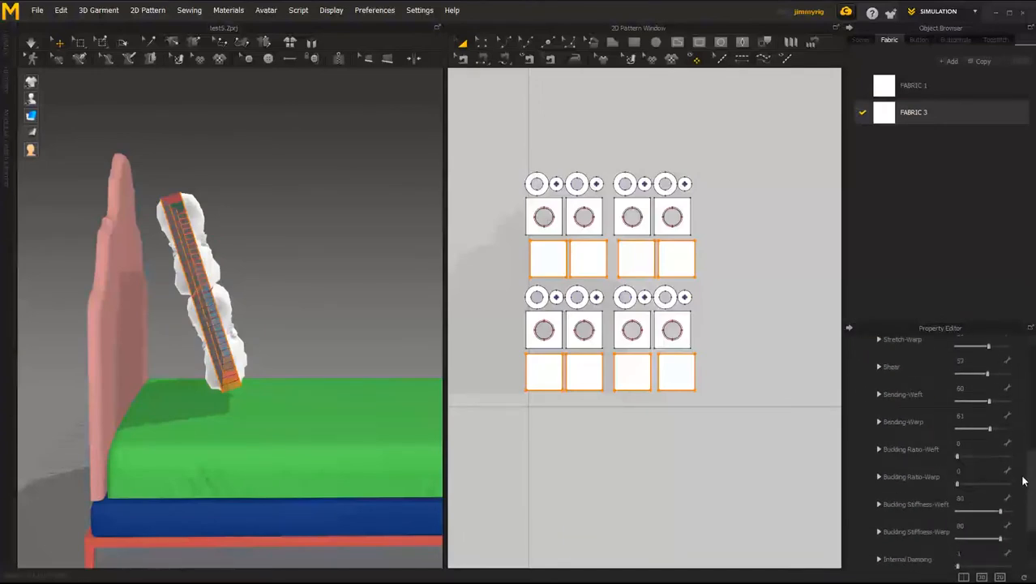
Step: Simulate the sewn cushion so it settles on the bed, and select both rows of plain squares
right_click_drag(325, 300, 289, 342)
left_click(31, 45)
scroll(289, 341, "down", 2)
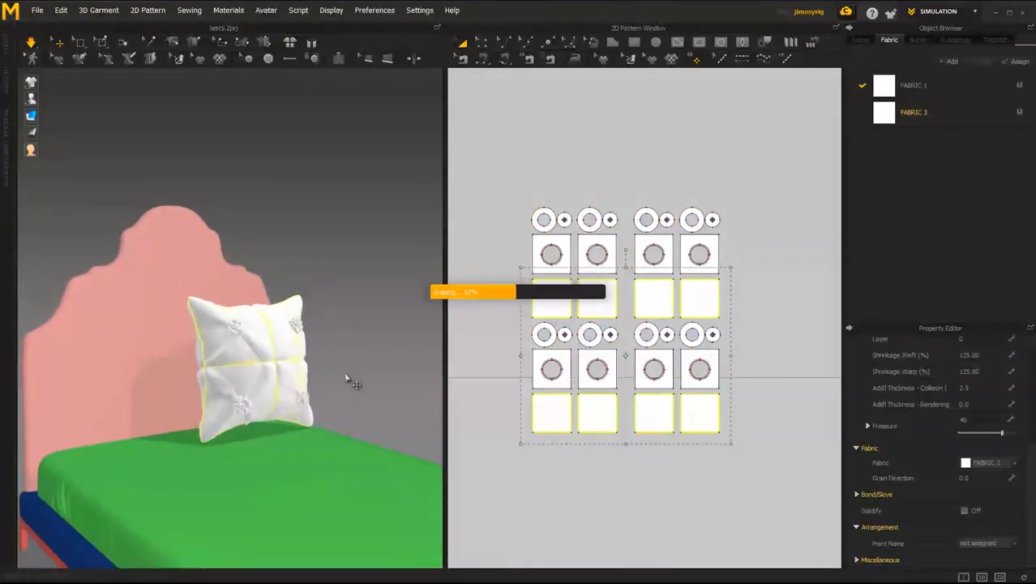
right_click_drag(347, 379, 175, 551)
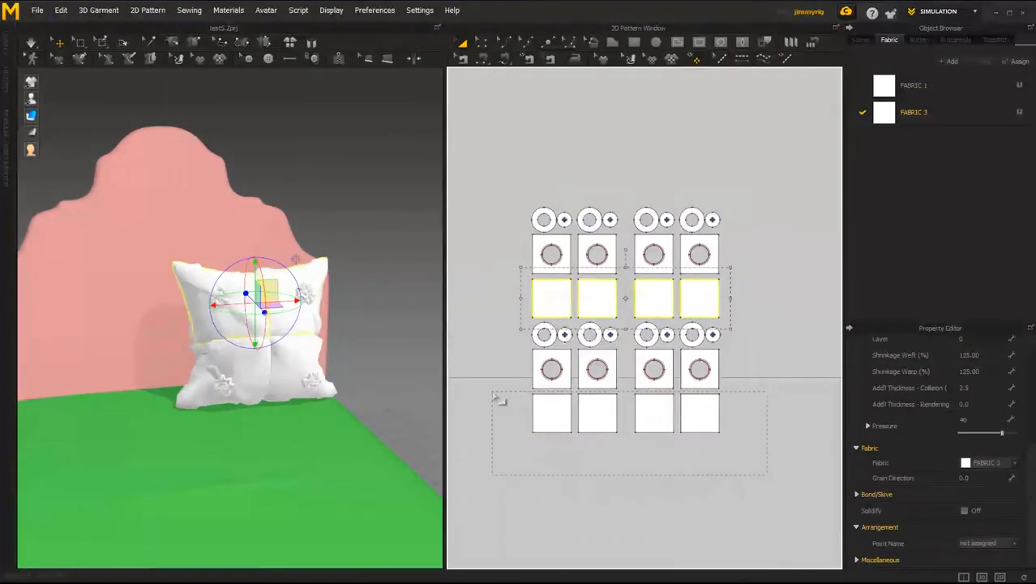
left_click_drag(496, 397, 493, 395, "shift")
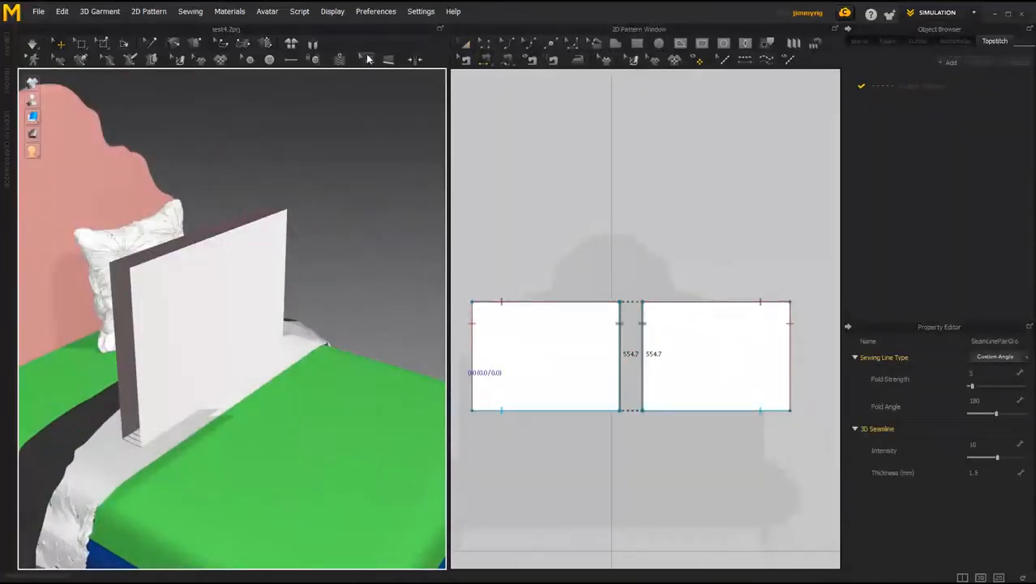
Step: Copy the pair of sewn pillow rectangles and paste them as a second row in the pattern layout
key("ctrl+a")
key("ctrl+c")
key("ctrl+v")
left_click(541, 223)
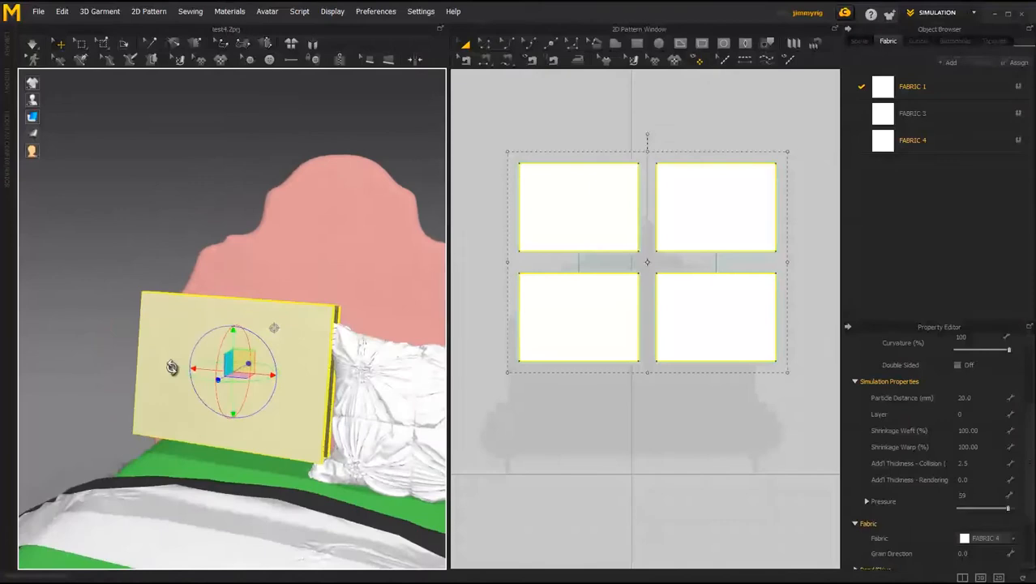
Step: Simulate the pillow against the headboard and pull on its front to seat it beside the gathered cushion
left_click(33, 43)
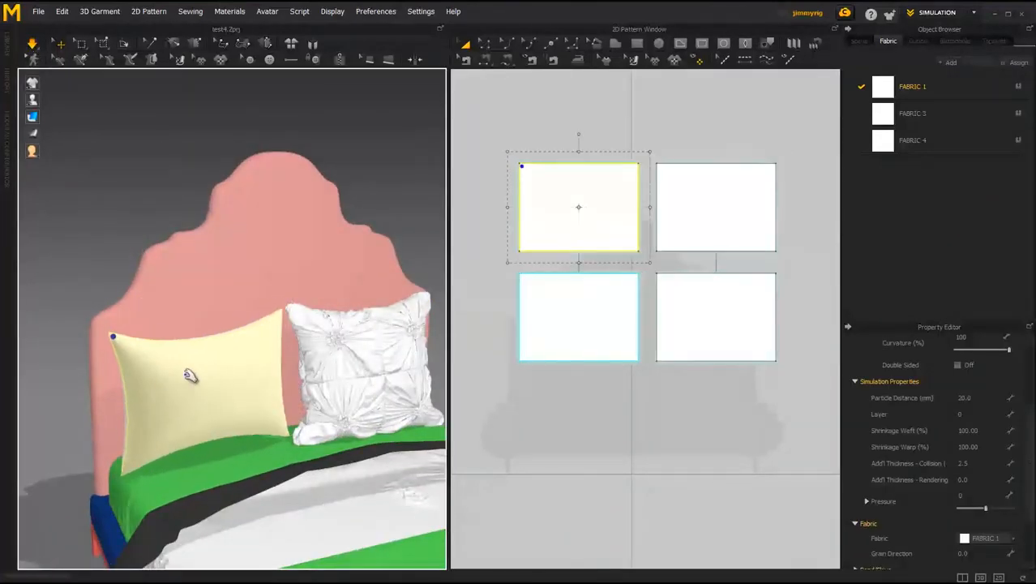
left_click_drag(256, 349, 272, 345)
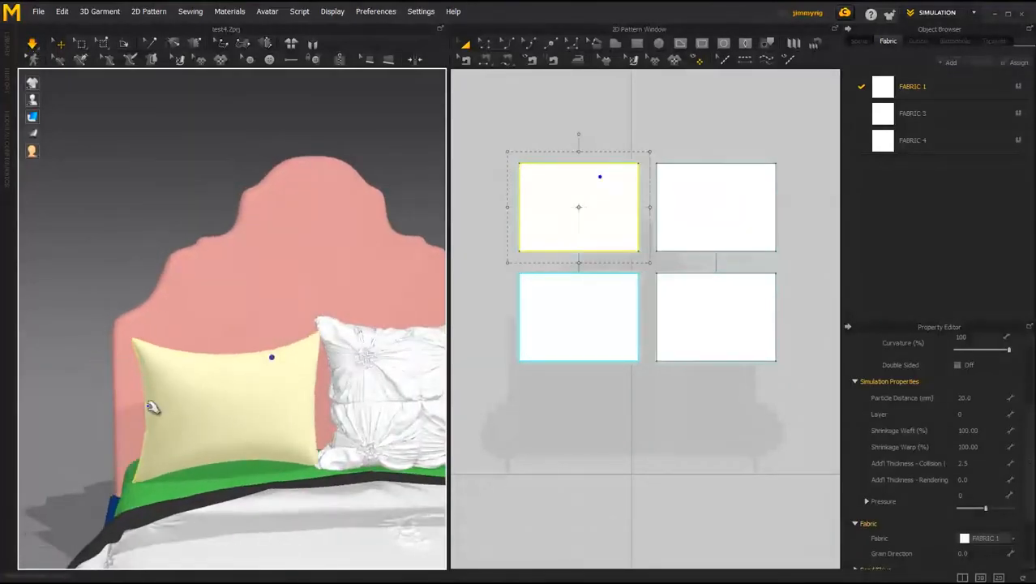
right_click_drag(149, 405, 220, 423)
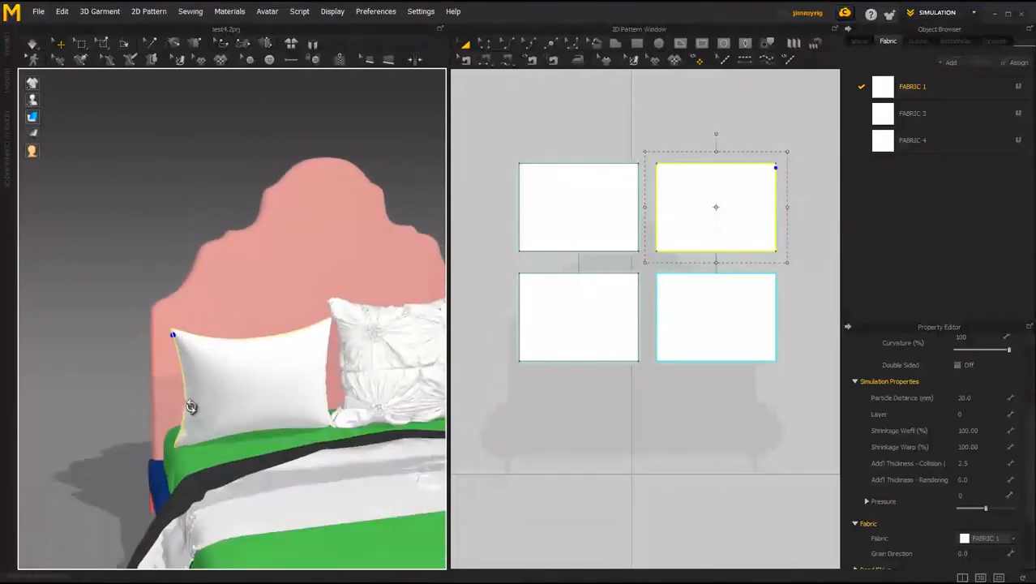
mouse_move(194, 405)
left_mouse_down()
mouse_move(213, 352)
mouse_move(204, 434)
left_mouse_up()
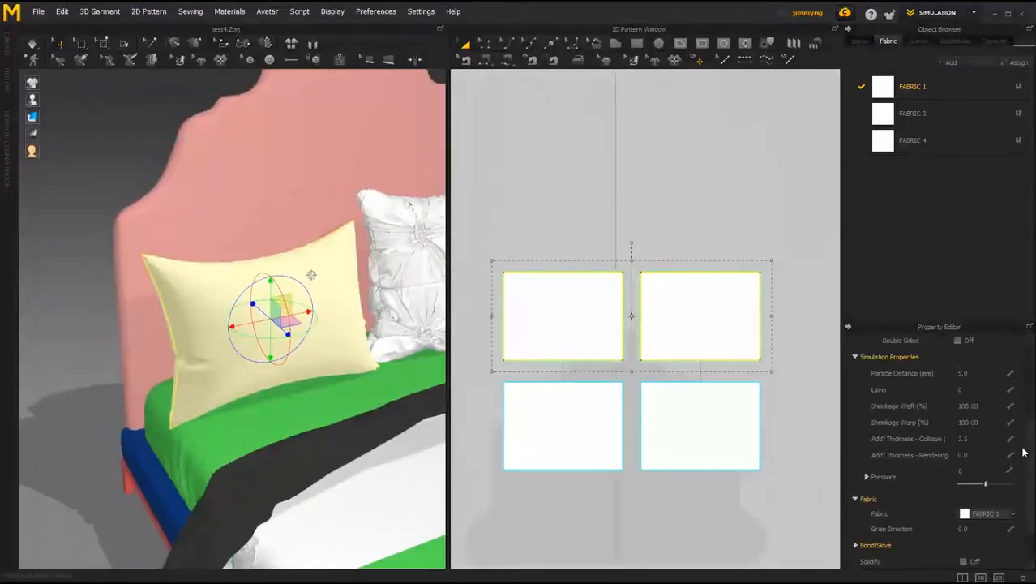
Step: Review the physical properties of FABRIC 1 and restart the simulation of the pillow
scroll(1024, 453, "down", 3)
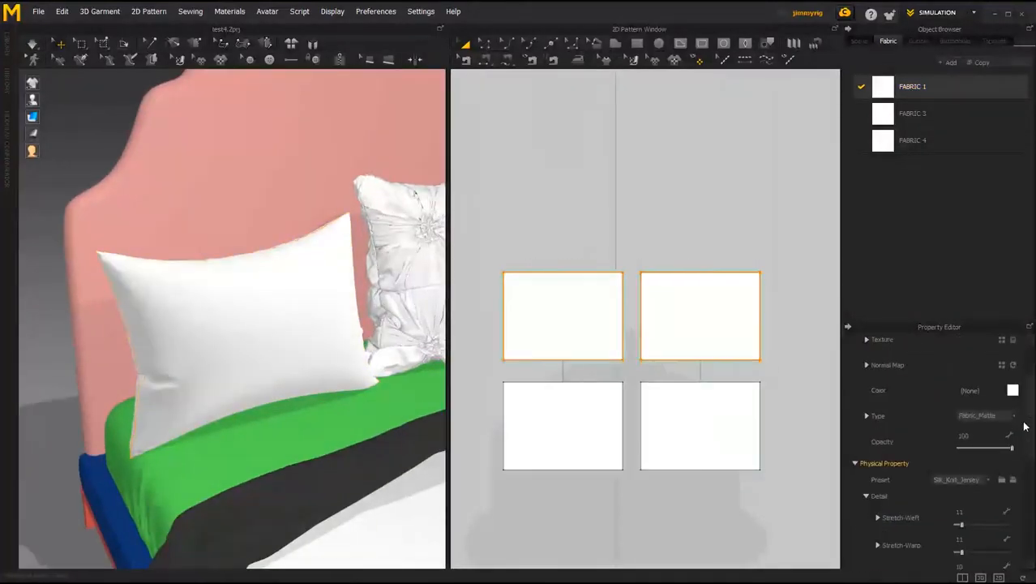
scroll(1030, 486, "down", 5)
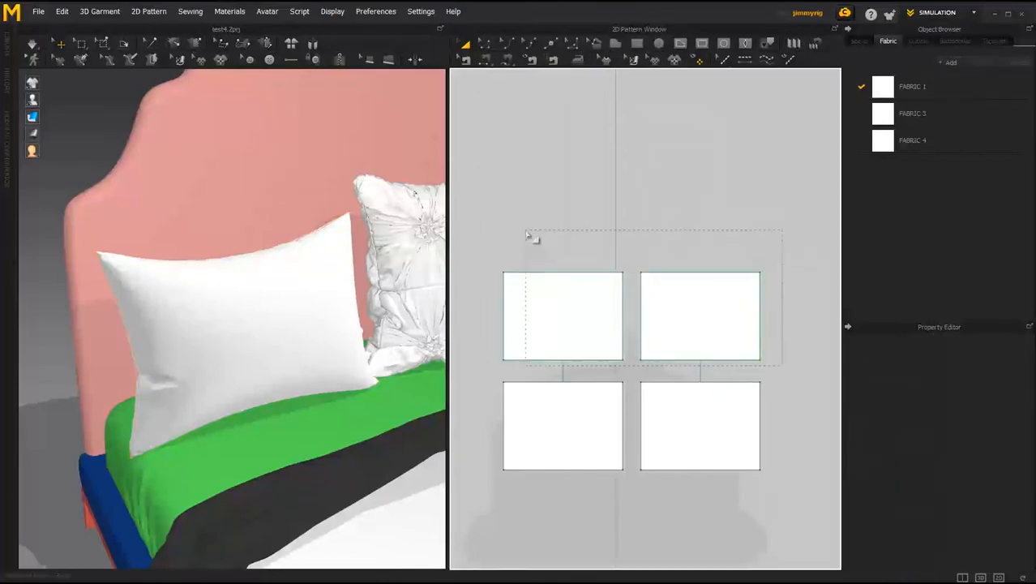
key("space")
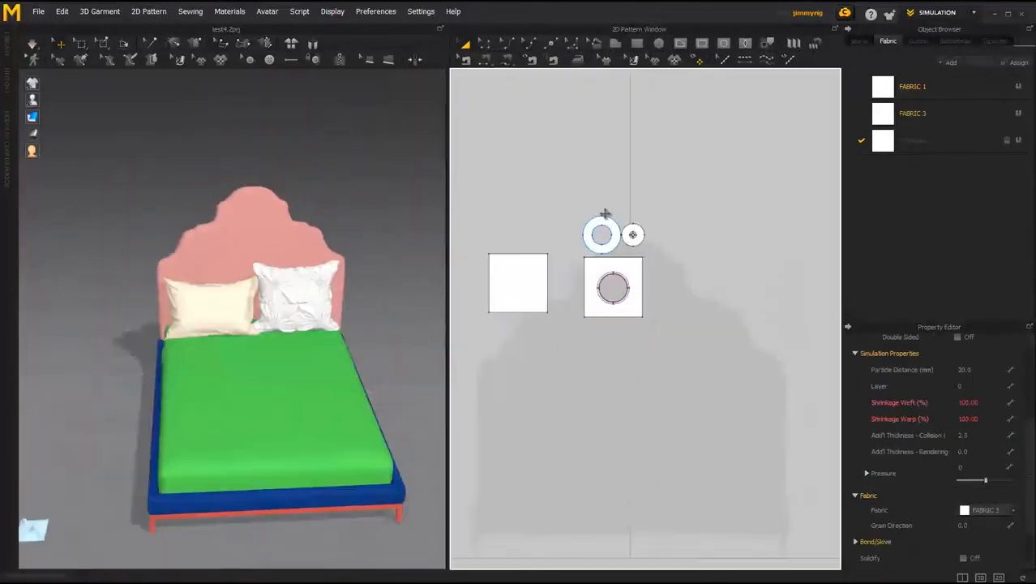
Step: Draw a wide rectangular pattern in FABRIC 4 below the square and circular panels
left_click_drag(518, 257, 637, 328)
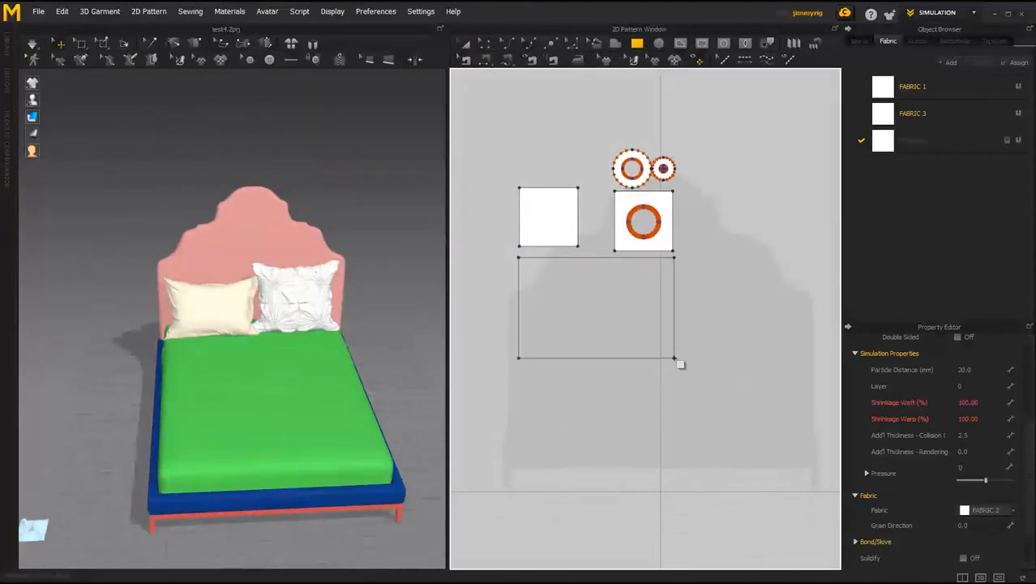
left_click_drag(674, 357, 674, 357)
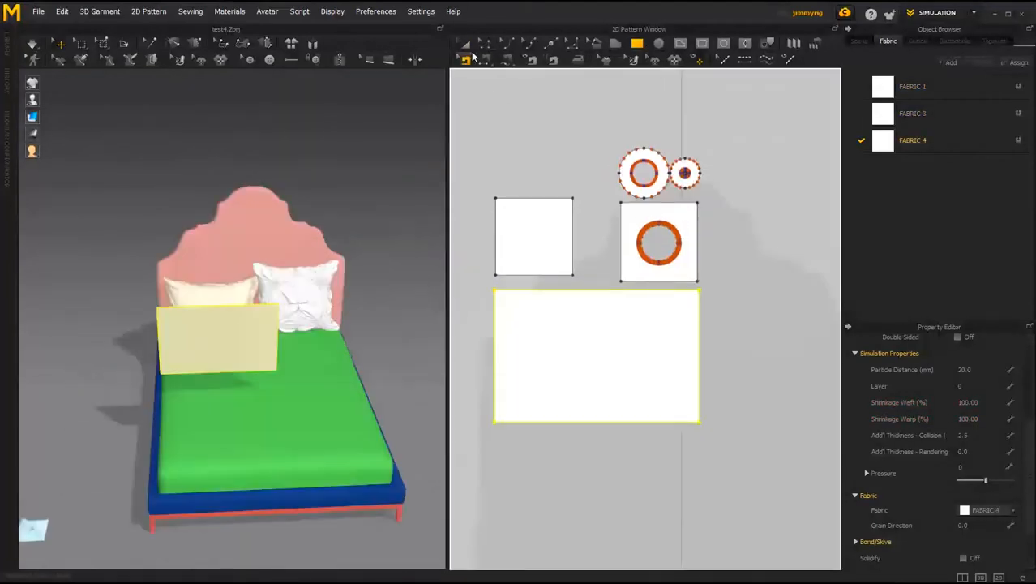
left_click(465, 44)
scroll(603, 304, "up", 1)
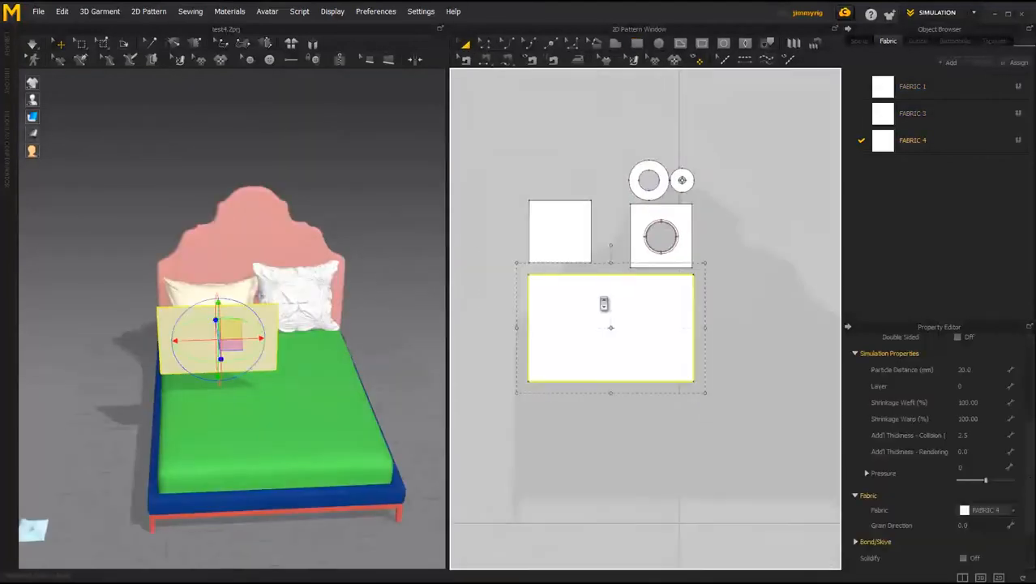
scroll(592, 301, "down", 3)
right_click(598, 292)
left_click(487, 46)
left_click(501, 325)
right_click(500, 274)
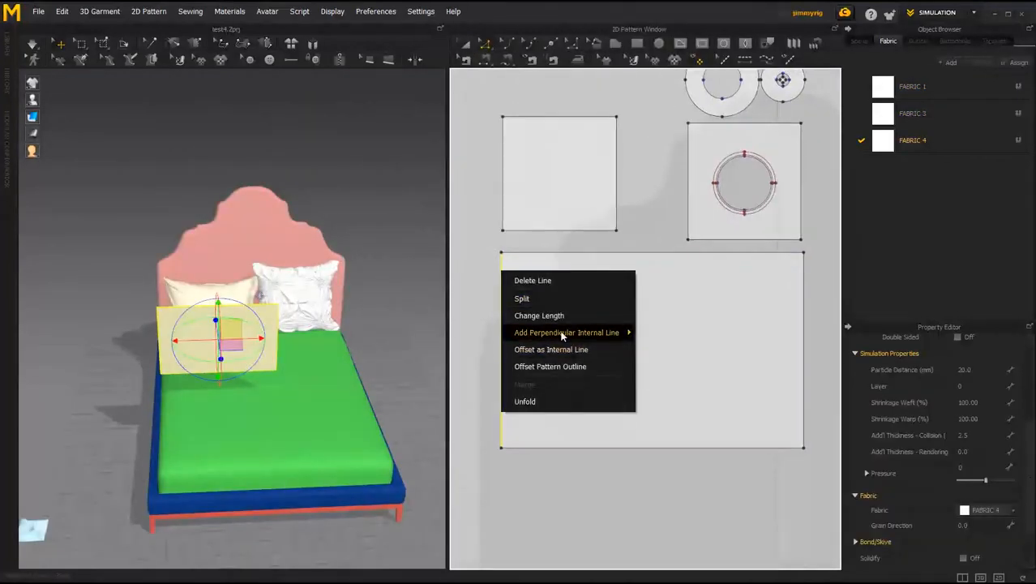
left_click(552, 352)
key("Escape")
scroll(537, 268, "down", 3)
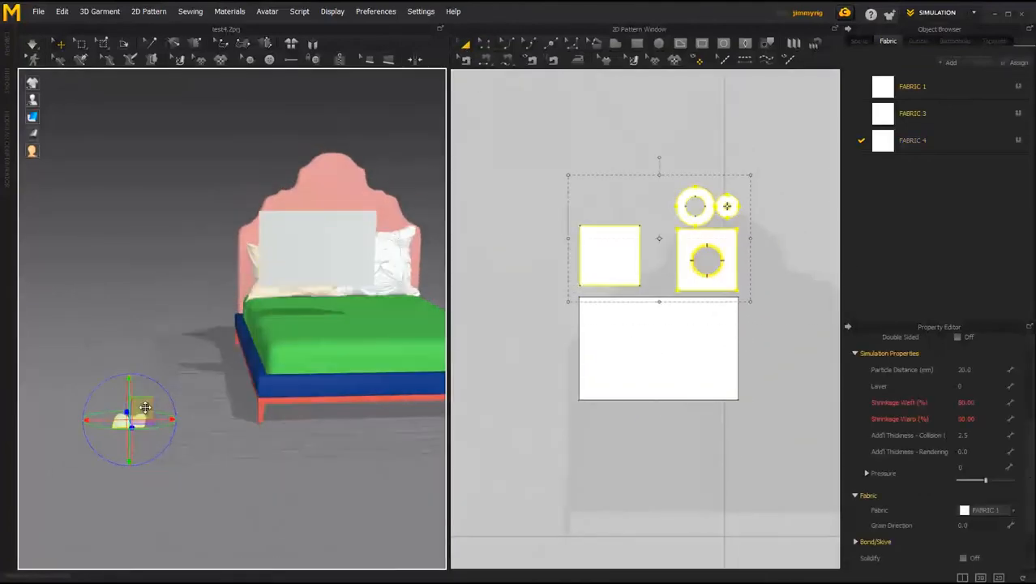
Step: Move the gathered square set from the floor onto the wide panel and align it with the panel's upper corner
left_click_drag(145, 408, 298, 196)
scroll(301, 243, "up", 2)
right_click_drag(301, 243, 267, 308)
left_click_drag(208, 282, 227, 345)
right_click_drag(227, 345, 324, 332)
left_click_drag(392, 291, 192, 295)
key("2")
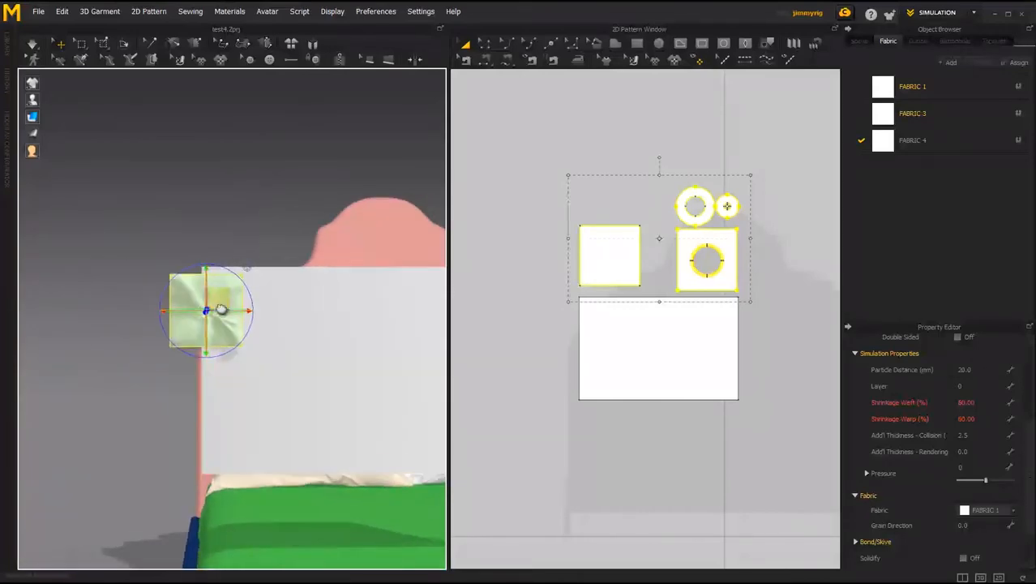
right_click_drag(247, 299, 217, 322)
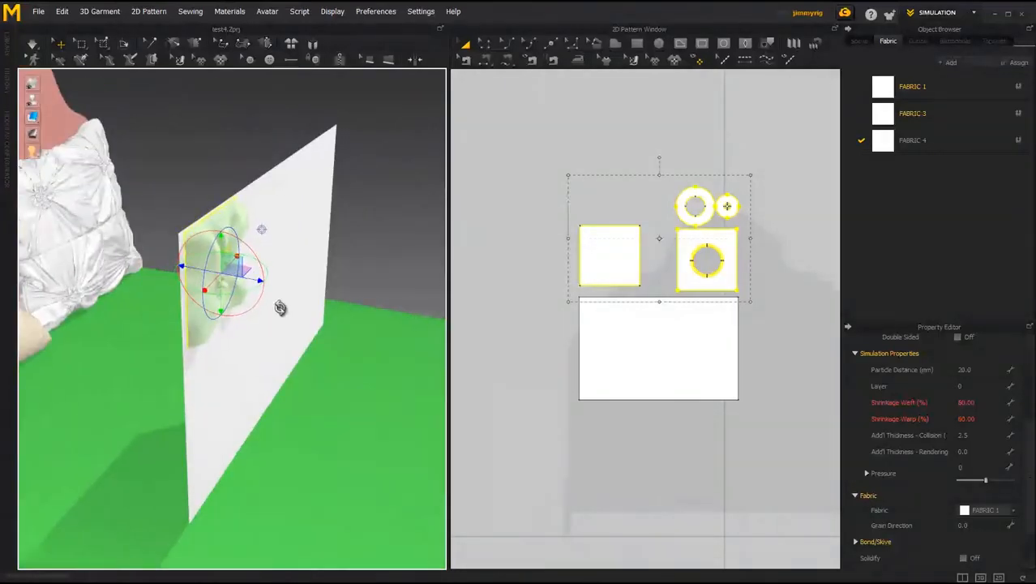
right_click_drag(282, 307, 238, 285)
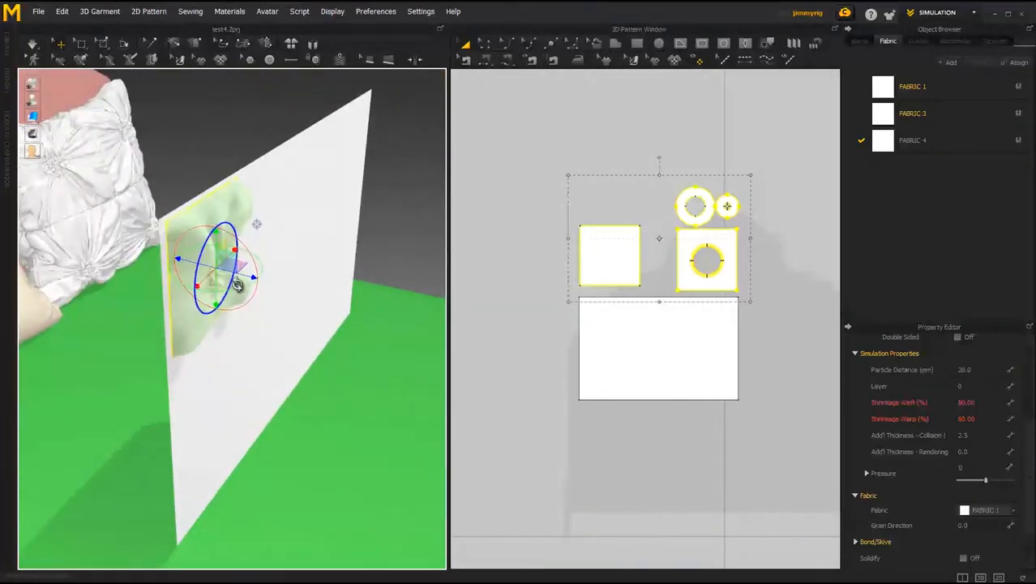
key("2")
scroll(591, 333, "up", 1)
Step: Move the wide rectangle aside in the pattern layout and paste a copy of the gathered square set below the original
left_click(592, 334)
left_click_drag(592, 333, 751, 338)
left_click_drag(511, 182, 685, 312)
scroll(636, 292, "down", 4)
left_click_drag(594, 224, 622, 370)
left_click(597, 335)
scroll(624, 318, "up", 4)
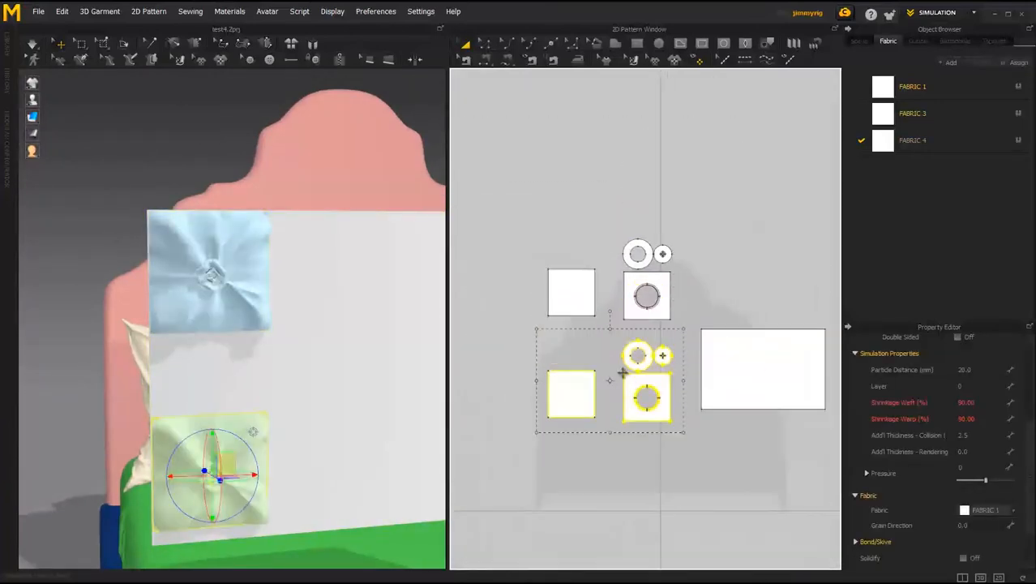
Step: Raise the copied gathered square in 3D until it sits directly beneath the first one
right_click_drag(268, 373, 227, 398)
left_click_drag(226, 396, 226, 310)
right_click_drag(248, 324, 276, 322)
Step: Paste a third gathered square set below the second and stack it beneath the others along the panel's edge in 3D
middle_click_drag(628, 391, 618, 327)
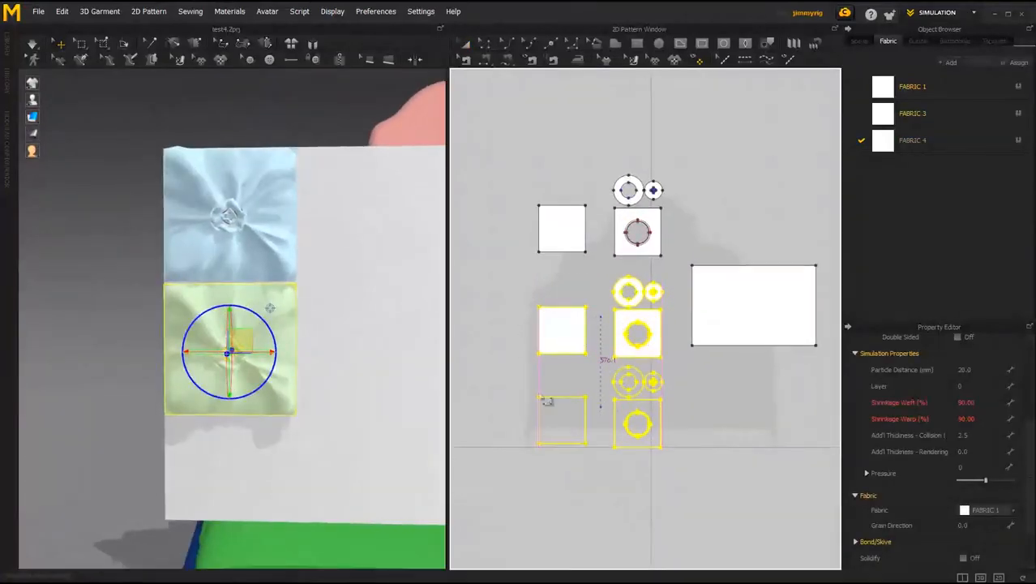
left_click(547, 401)
scroll(268, 325, "down", 4)
right_click_drag(268, 341, 321, 341)
left_click_drag(242, 405, 240, 326)
scroll(227, 319, "up", 4)
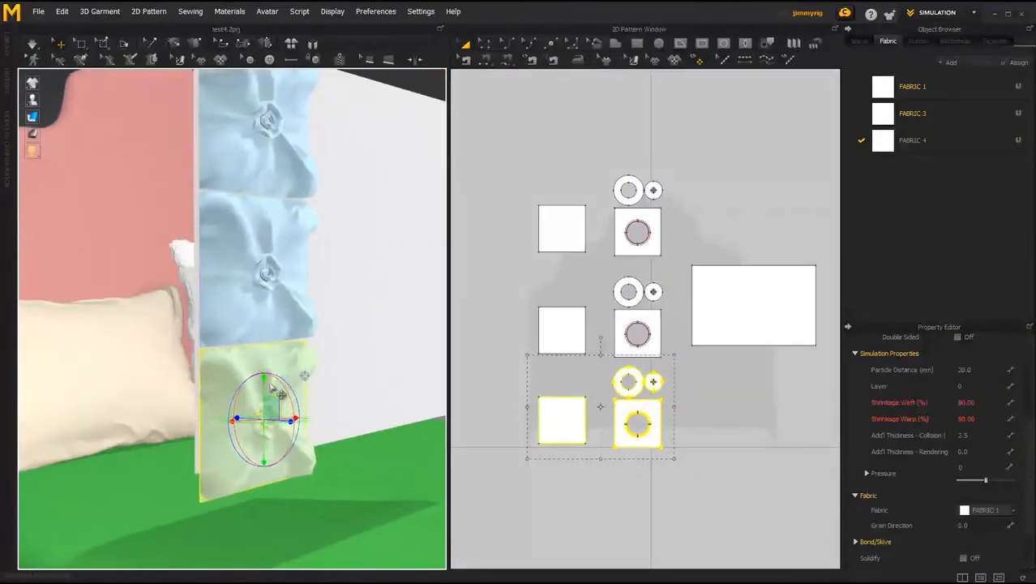
right_click_drag(272, 387, 235, 388)
Step: Offset the wide panel's side edge as an internal line to divide off the strip behind the gathered squares
left_click(704, 311)
middle_click_drag(704, 311, 653, 309)
scroll(706, 359, "up", 5)
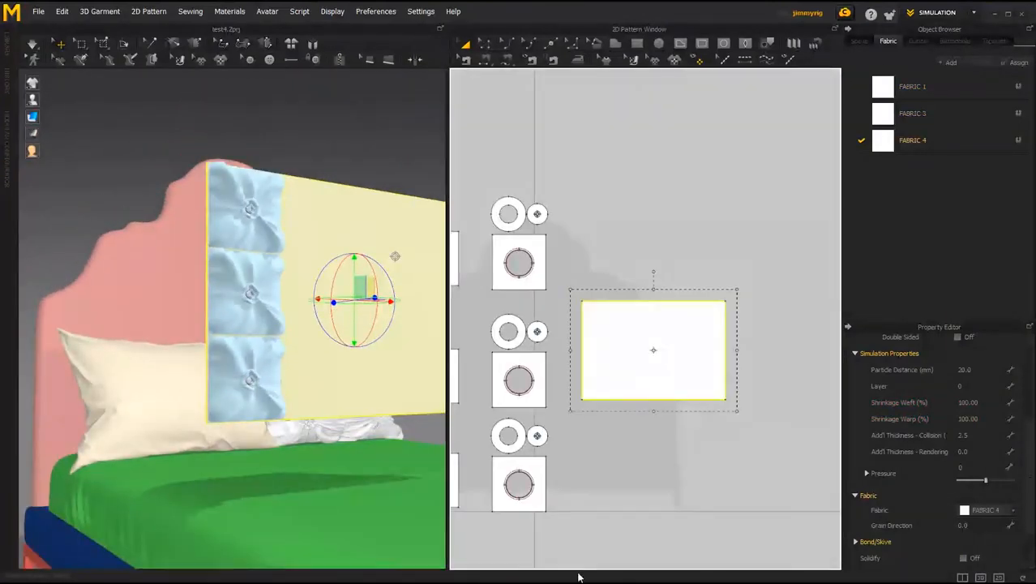
scroll(680, 335, "up", 3)
right_click(506, 339)
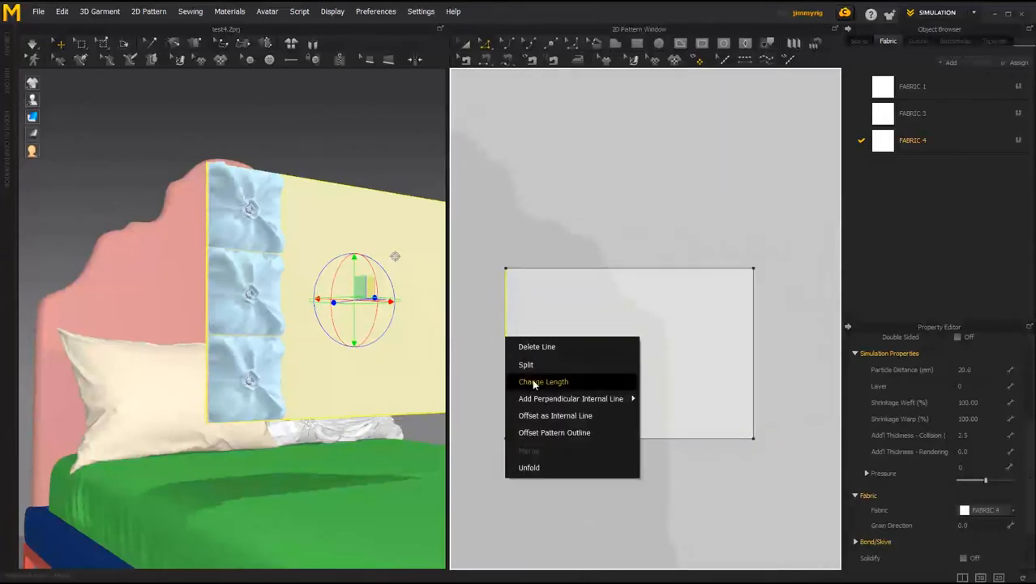
left_click(552, 416)
left_click(492, 339)
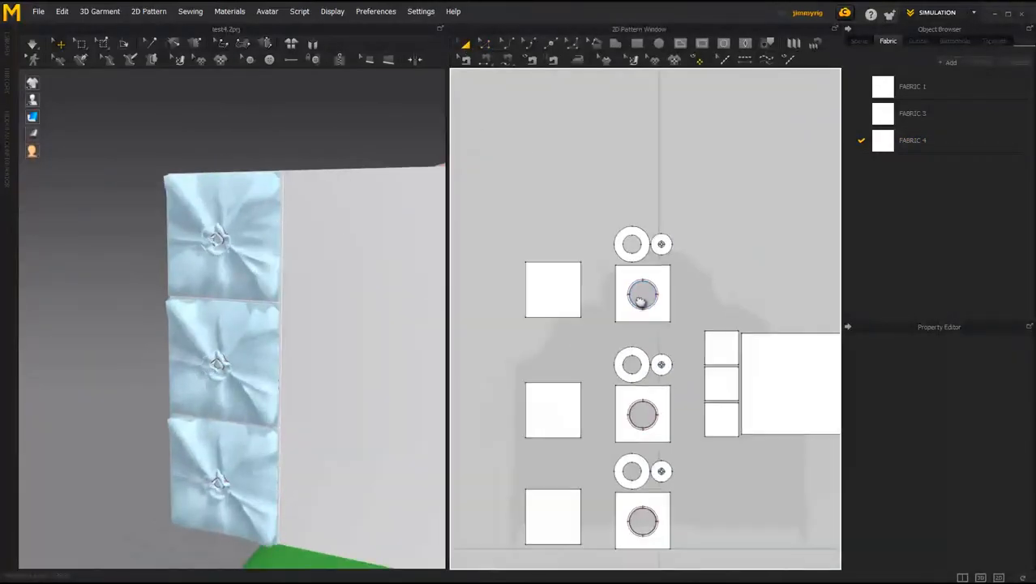
Step: Check the alignment of the gathered squares and place a full-width FABRIC 4 back panel behind the front pieces
left_click(194, 261)
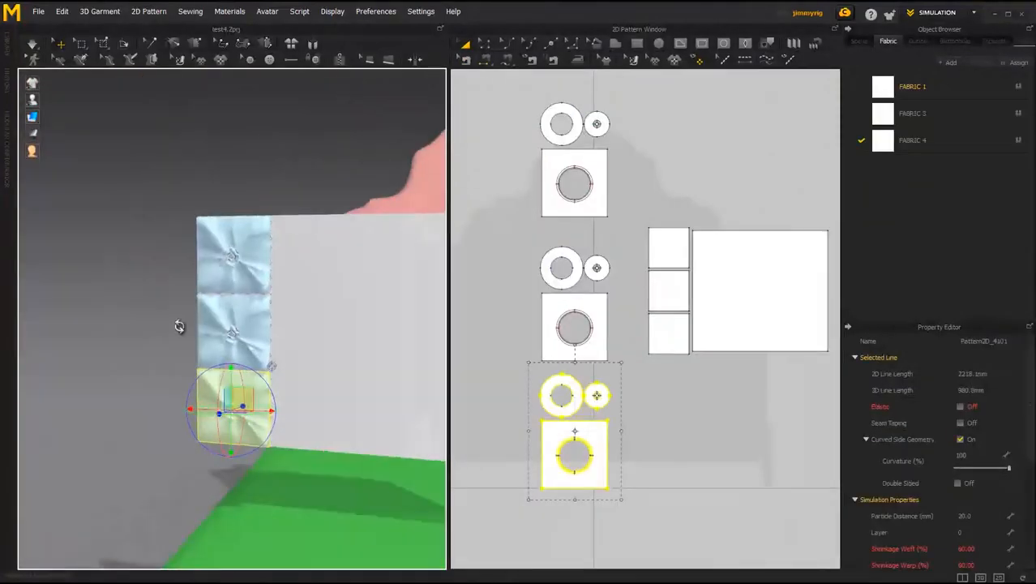
right_click_drag(176, 324, 168, 395)
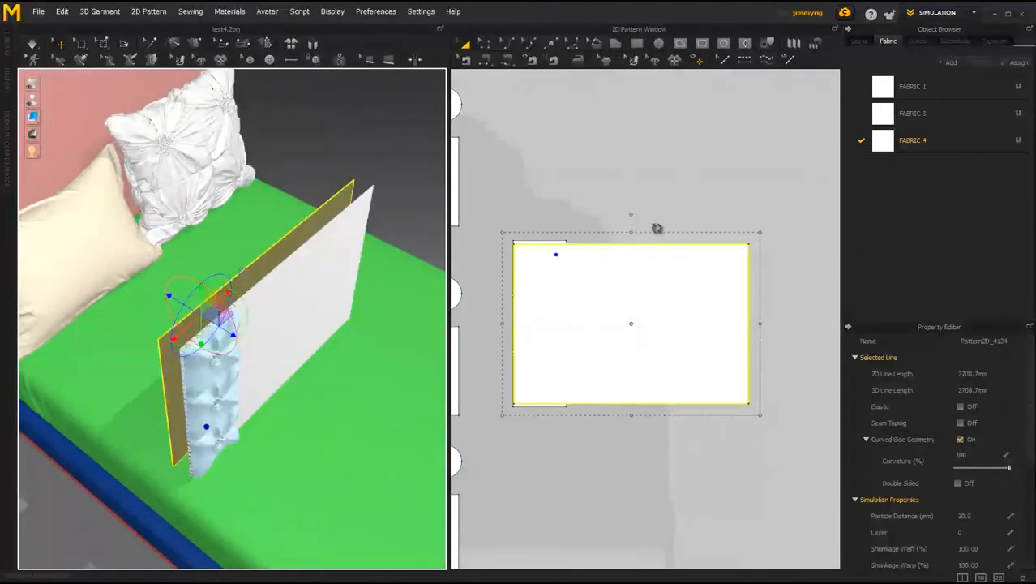
right_click(657, 228)
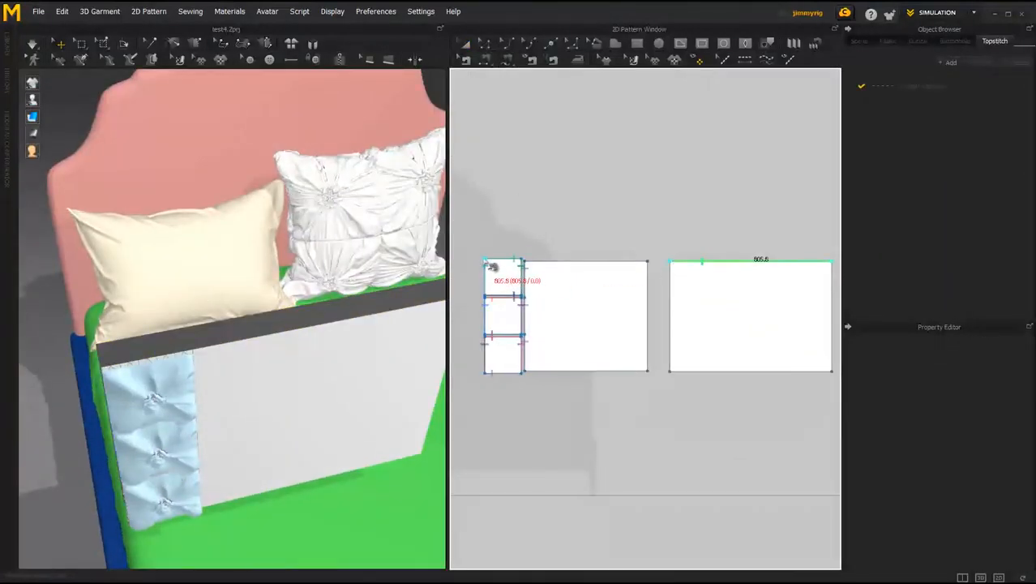
Step: Sew the back panel's upper and lower edges to the matching edges of the front panel and strip squares
left_click(642, 270)
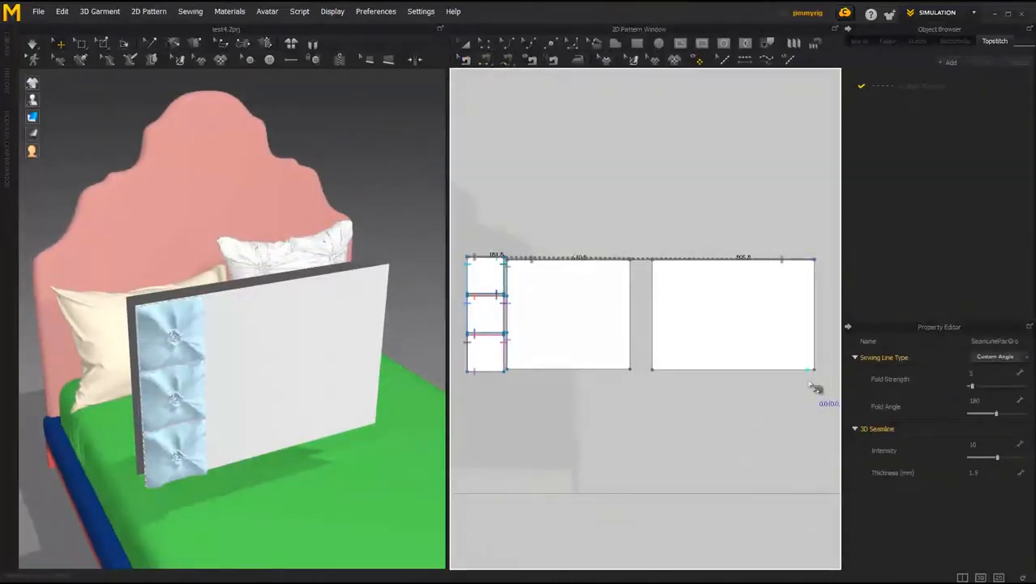
right_click(642, 381)
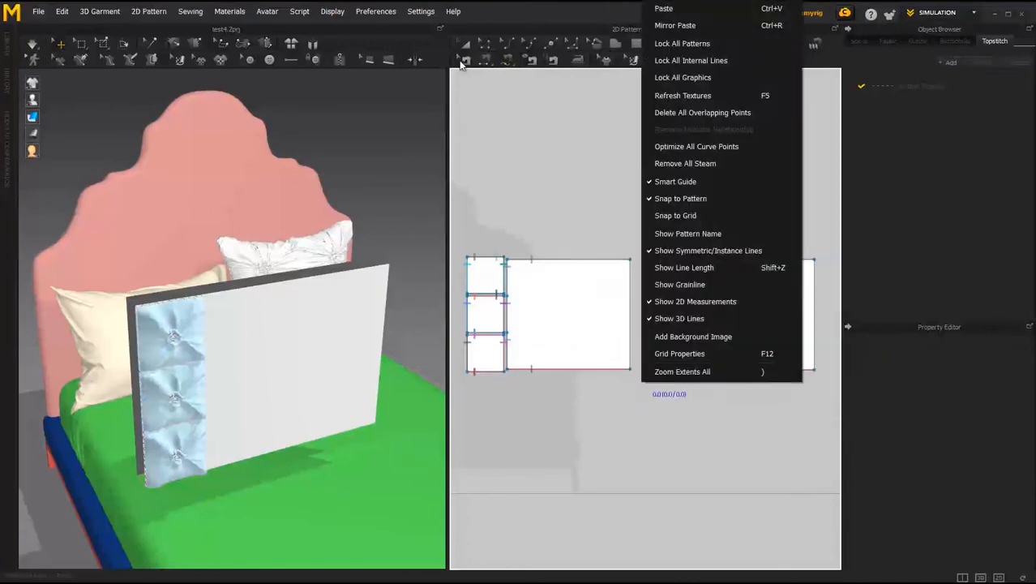
left_click(465, 60)
right_click(608, 370)
right_click_drag(364, 381, 321, 292)
right_click_drag(277, 394, 28, 406)
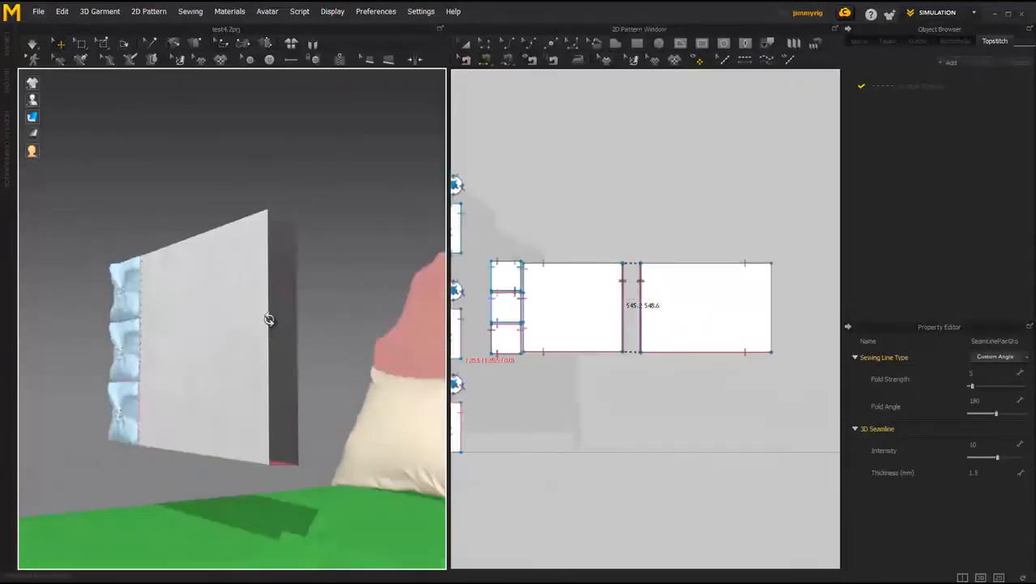
Step: Sew the side edges of the back panel to the front panel and the three strip squares to close the pillow
right_click_drag(270, 319, 227, 359)
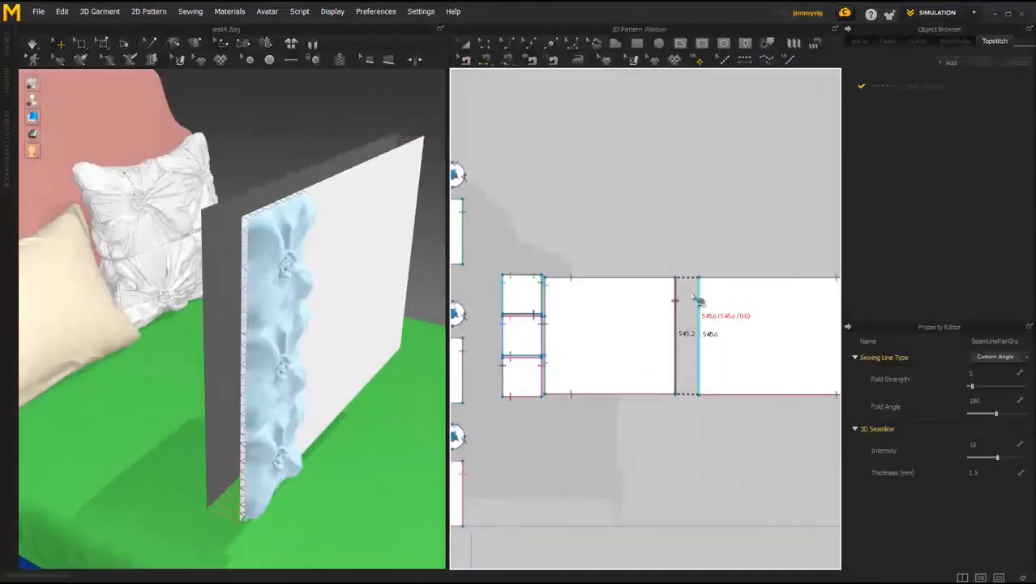
scroll(699, 300, "down", 2)
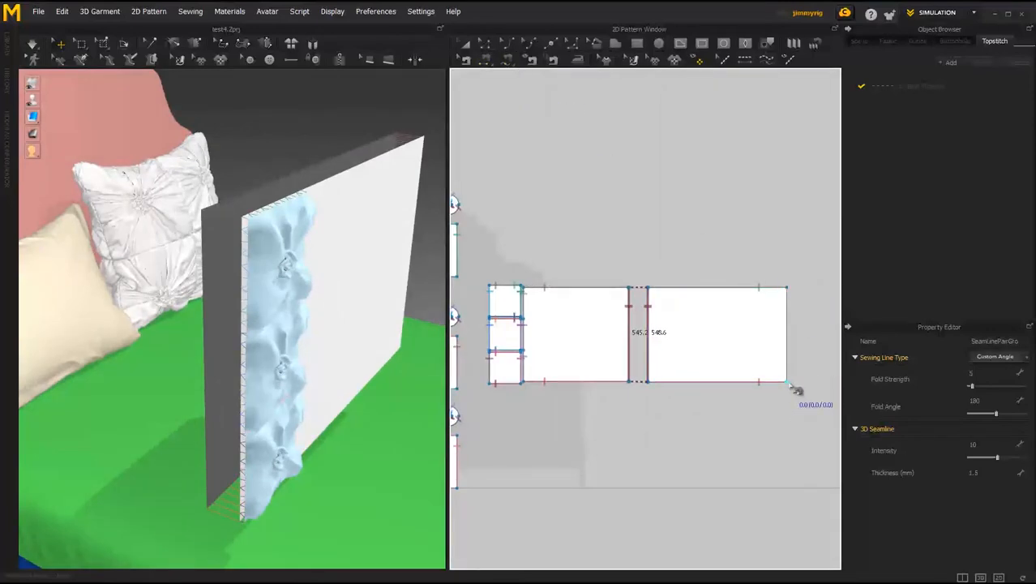
scroll(559, 432, "up", 2)
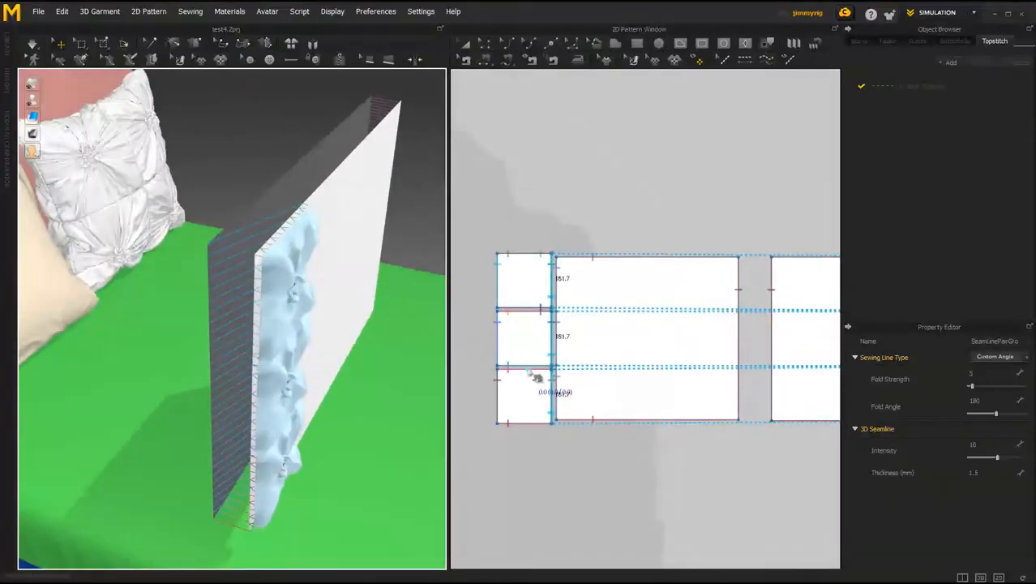
scroll(773, 384, "down", 3)
scroll(554, 473, "up", 2)
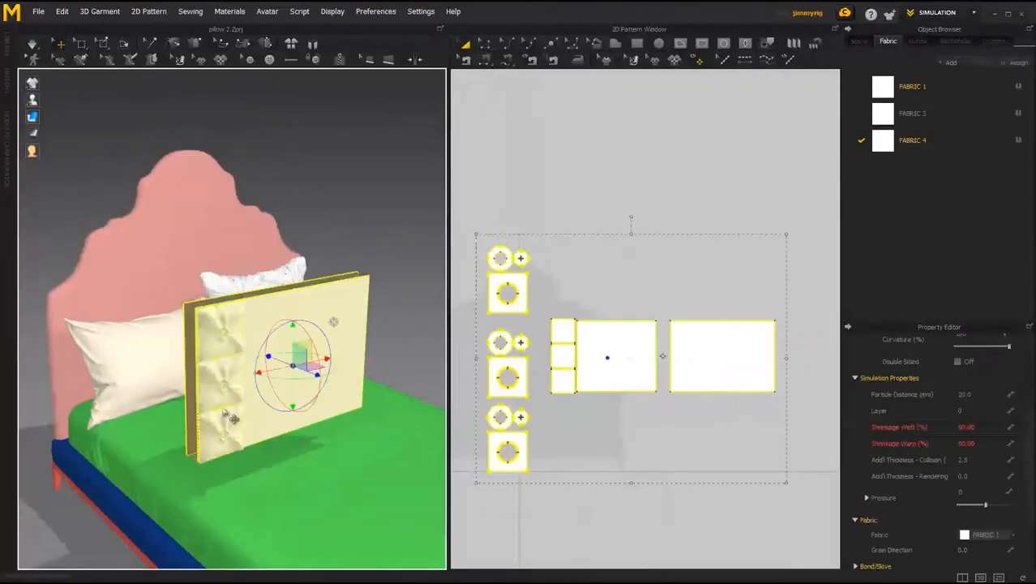
Step: Tilt the sewn pillow toward the headboard and simulate it with the FABRIC 4 panels' pressure set to 20
scroll(145, 373, "up", 3)
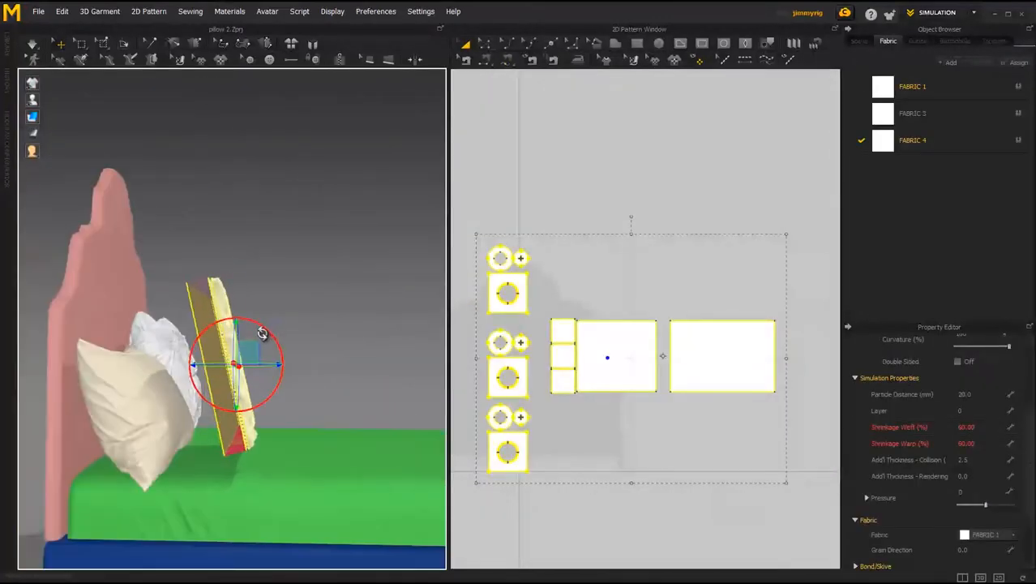
right_click_drag(263, 334, 208, 377)
key("space")
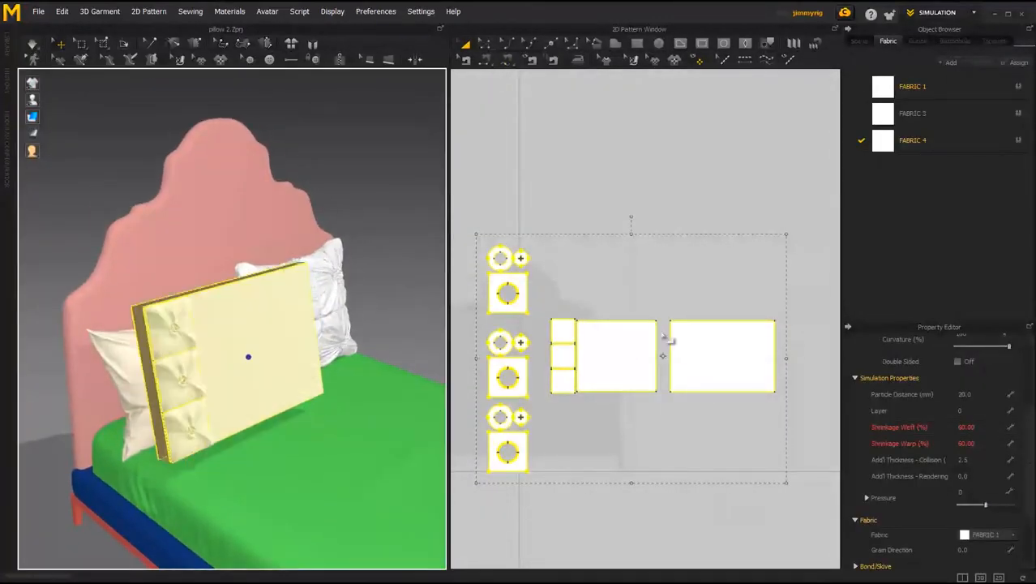
left_click(976, 492)
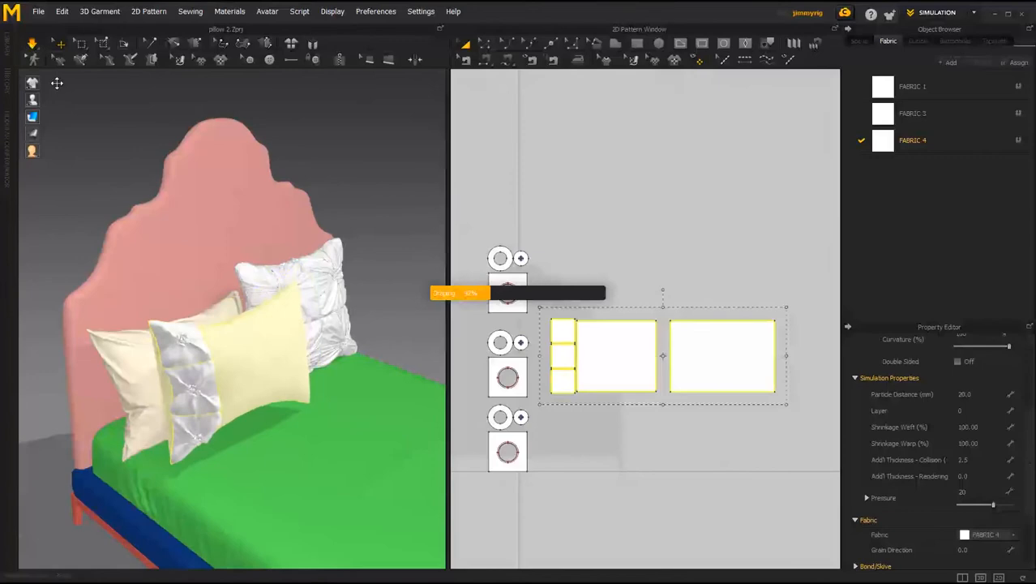
right_click_drag(57, 83, 235, 350)
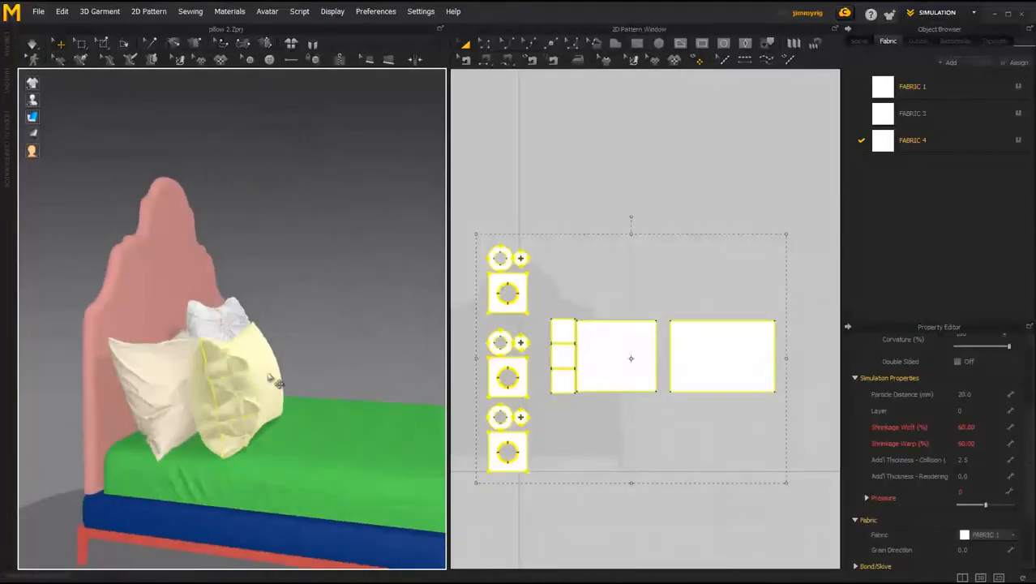
Step: Reposition the inflated pillow in front of the other cushions and simulate it until it settles on the mattress
left_click(243, 370)
right_click_drag(300, 315, 234, 343)
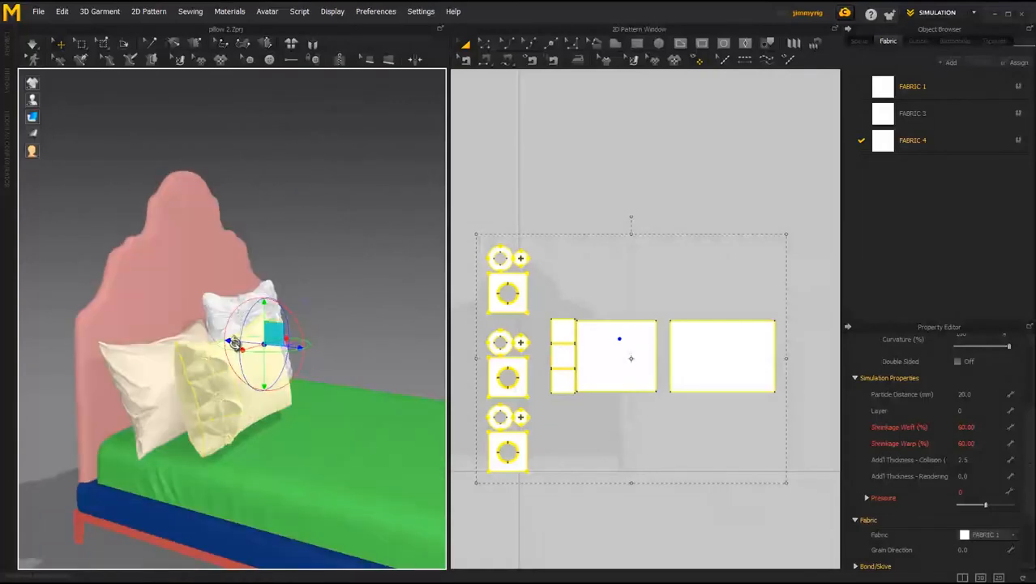
left_click(32, 46)
right_click_drag(213, 393, 113, 421)
key("space")
right_click_drag(325, 389, 209, 409)
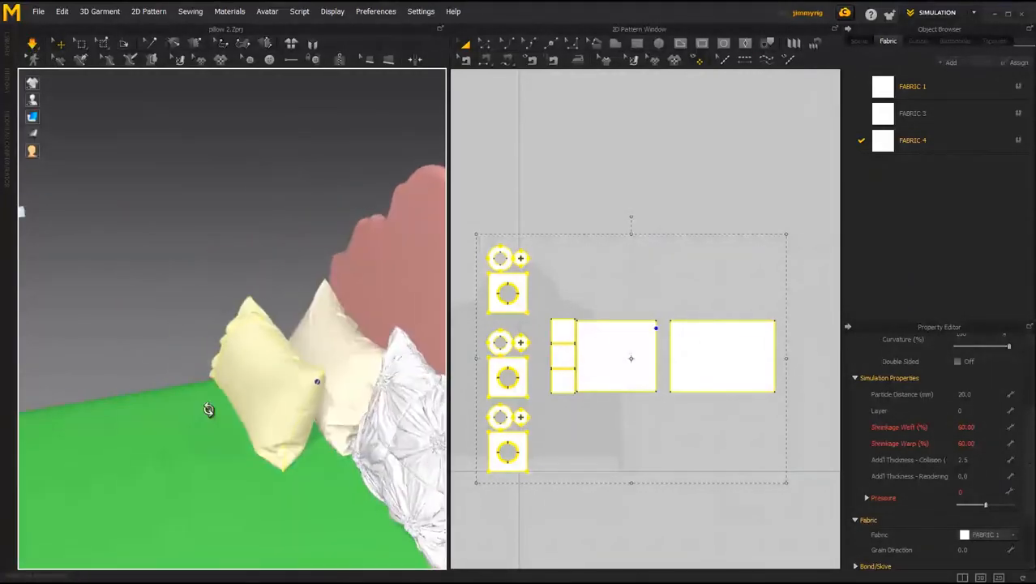
right_click_drag(311, 392, 198, 426)
key("space")
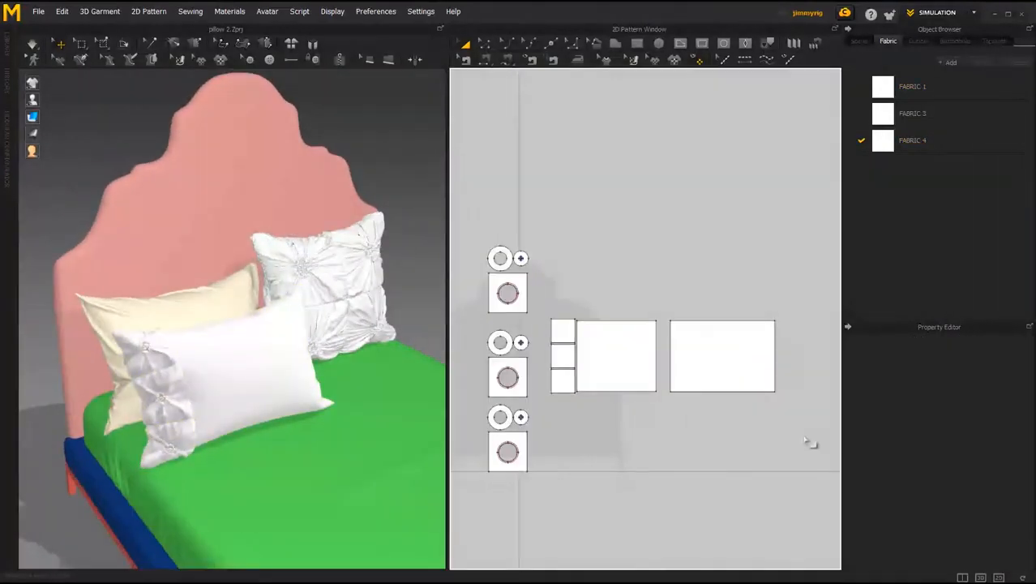
Step: Select the pillow's front, strip and back panels and freeze them
left_click_drag(810, 438, 549, 294)
right_click(585, 350)
left_click(638, 390)
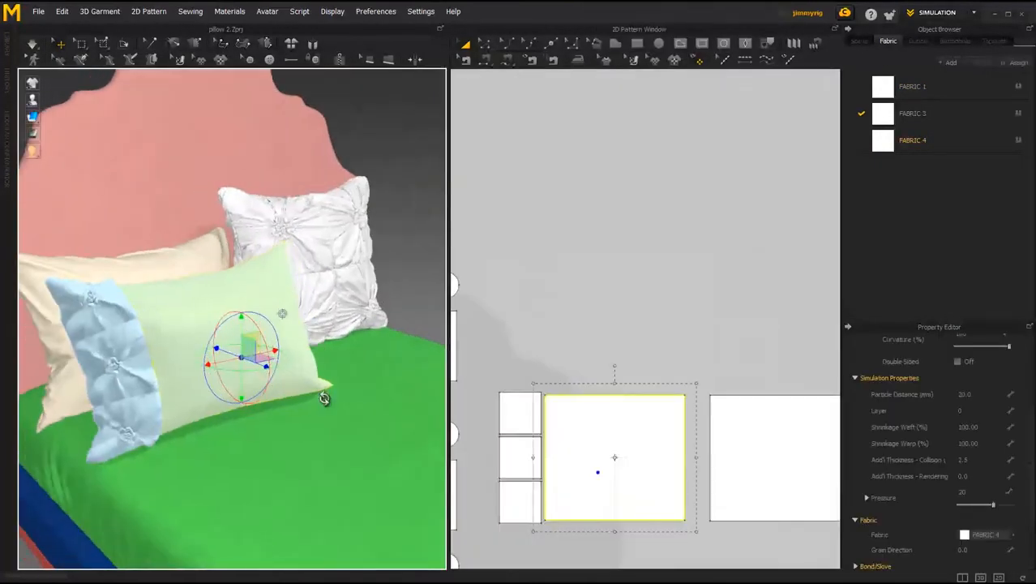
Step: Create a layer clone of the pillow's large front panel and place the cloned pattern above it in the layout
right_click(573, 437)
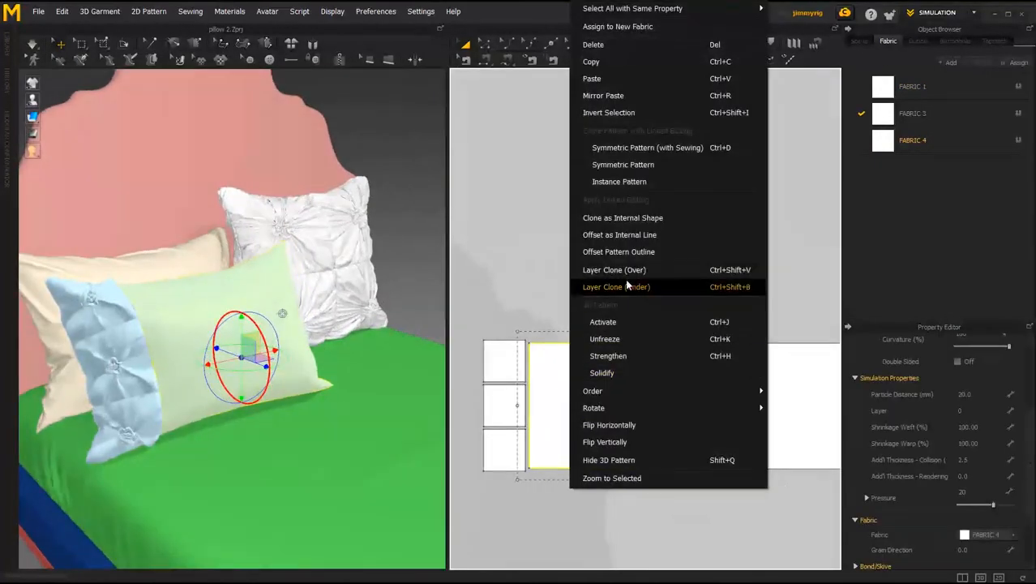
left_click(623, 489)
right_click(562, 249)
left_click(616, 390)
right_click_drag(389, 332, 268, 341)
Step: Review FABRIC 3's physical properties and set the cloned front panel's particle distance to 4 mm
left_click(920, 118)
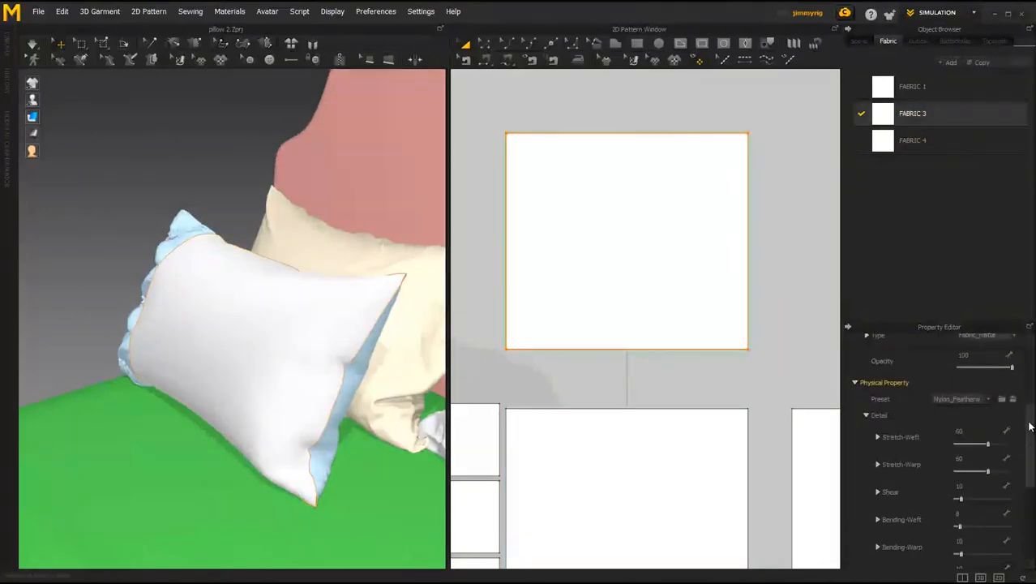
left_click(734, 166)
left_click(981, 386)
type("4")
key("Return")
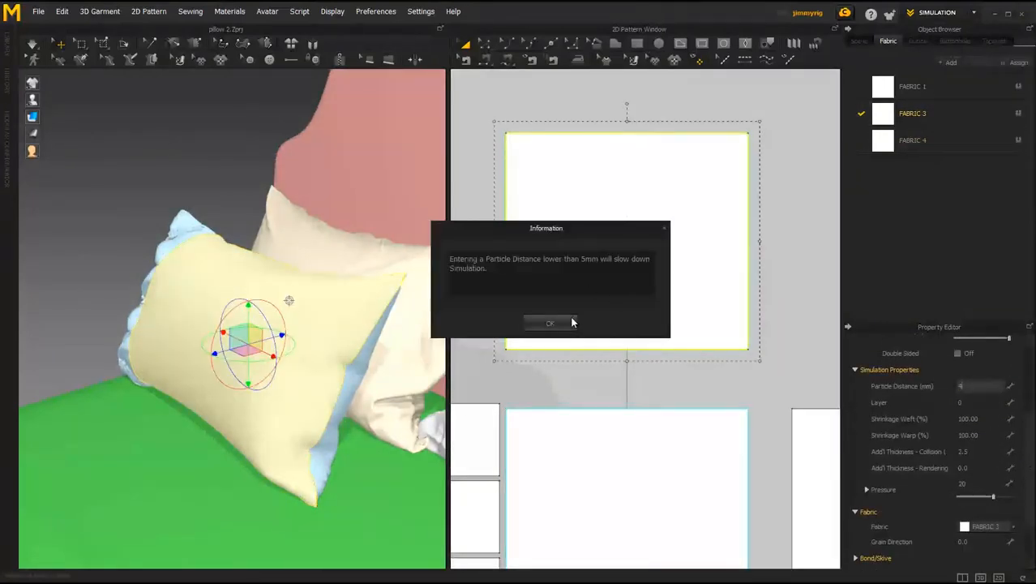
key("Return")
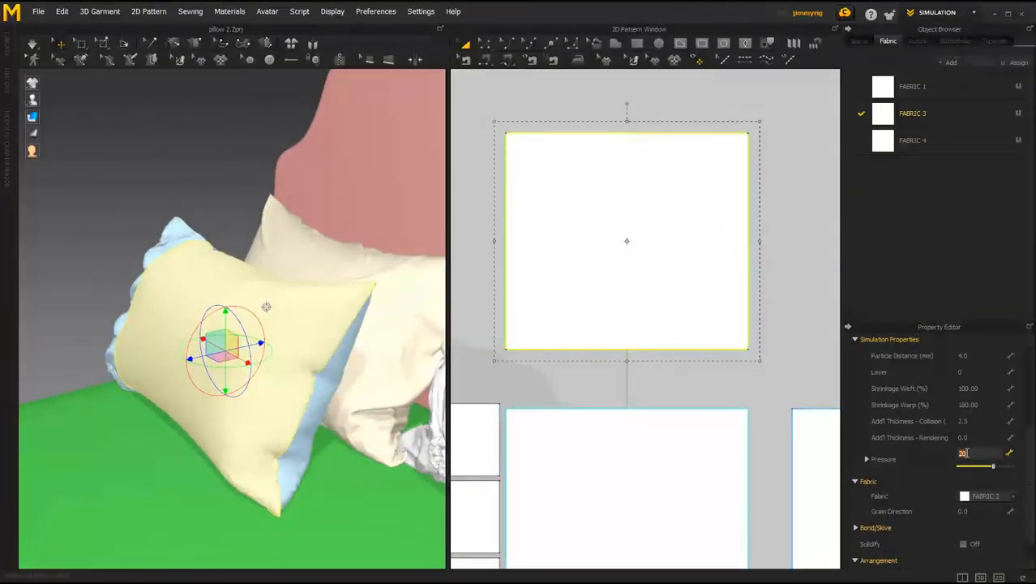
Step: Set the cloned panel's pressure to 0 and simulate it over the frozen pillow
type("0")
key("Return")
right_click_drag(324, 324, 284, 325)
left_click(31, 44)
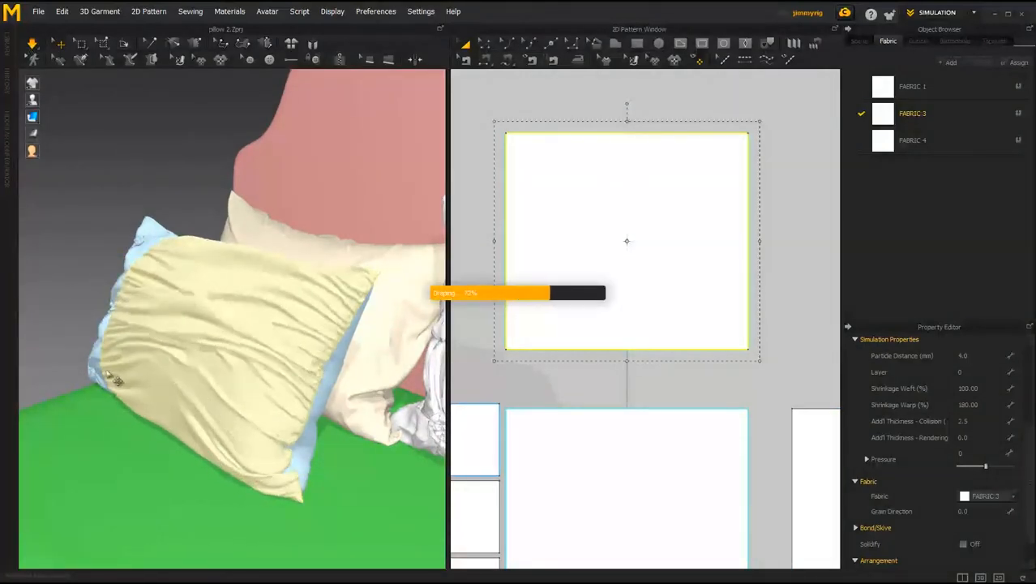
right_click_drag(116, 381, 226, 389)
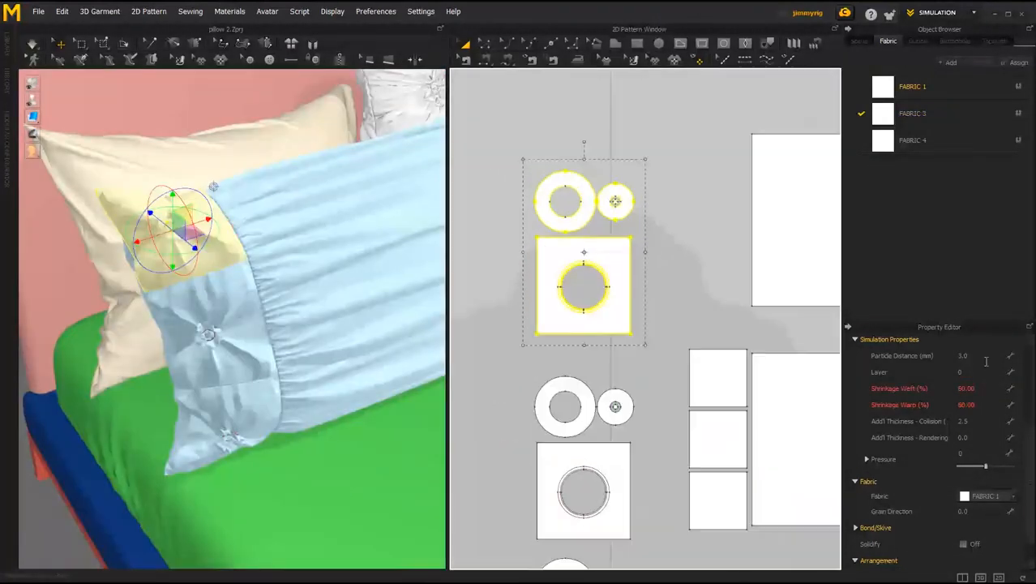
right_click_drag(509, 250, 497, 296)
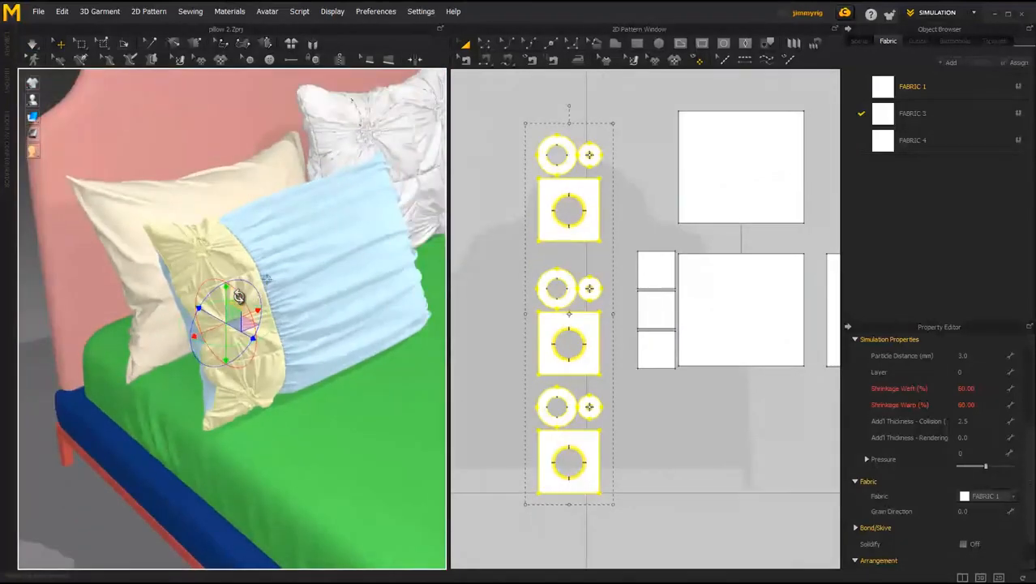
right_click(542, 195)
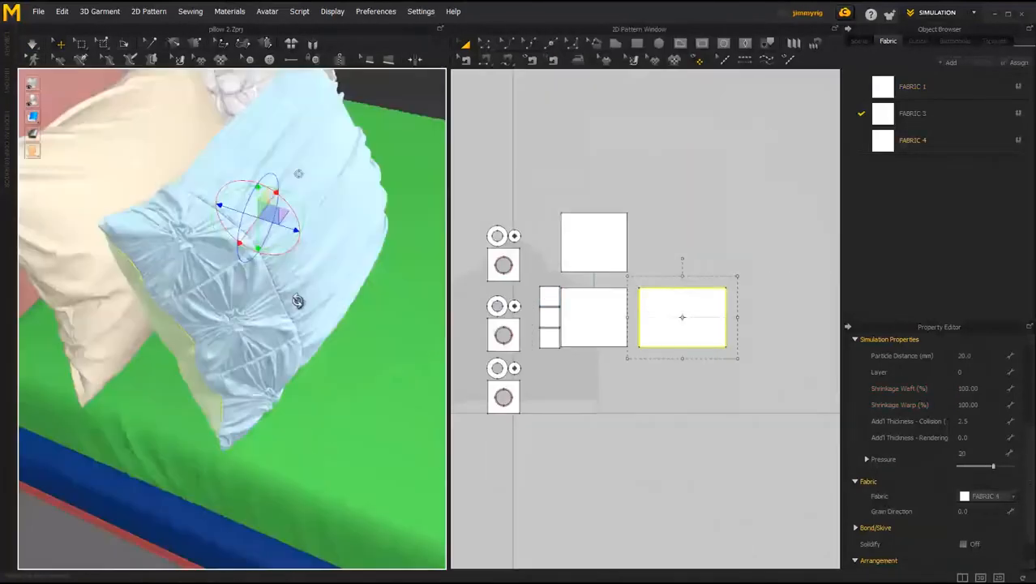
right_click_drag(254, 220, 233, 304)
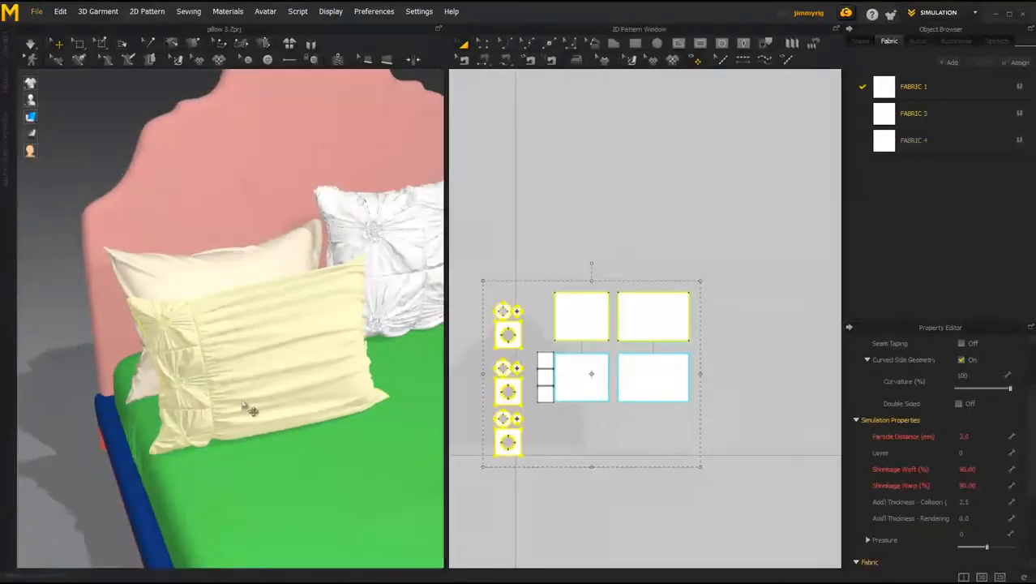
right_click_drag(250, 409, 211, 405)
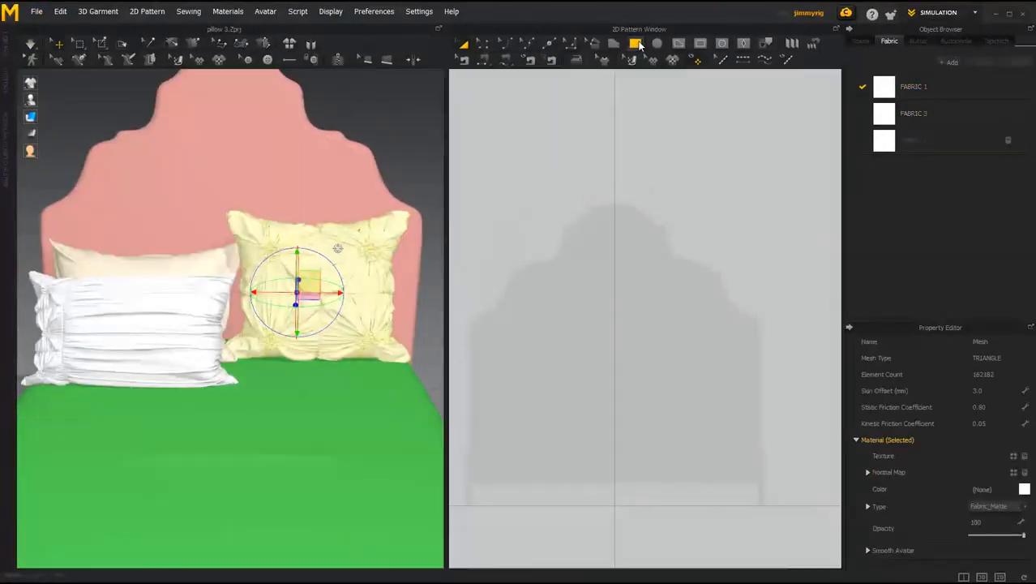
Step: Draw a rectangular panel for a new pillow and place a copy of it beside the original in the layout
left_click_drag(701, 371, 711, 371)
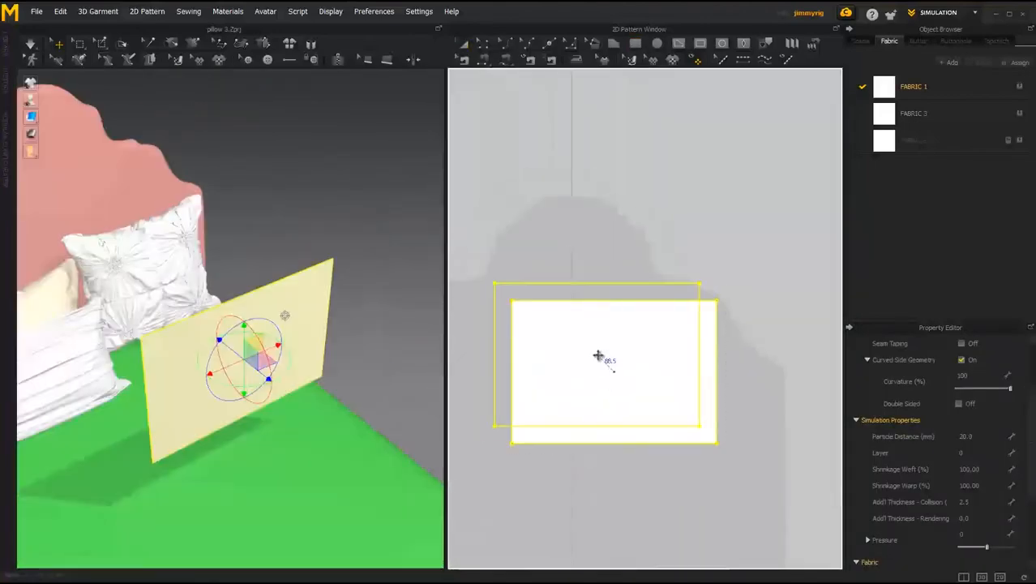
left_click(597, 352)
key("Return")
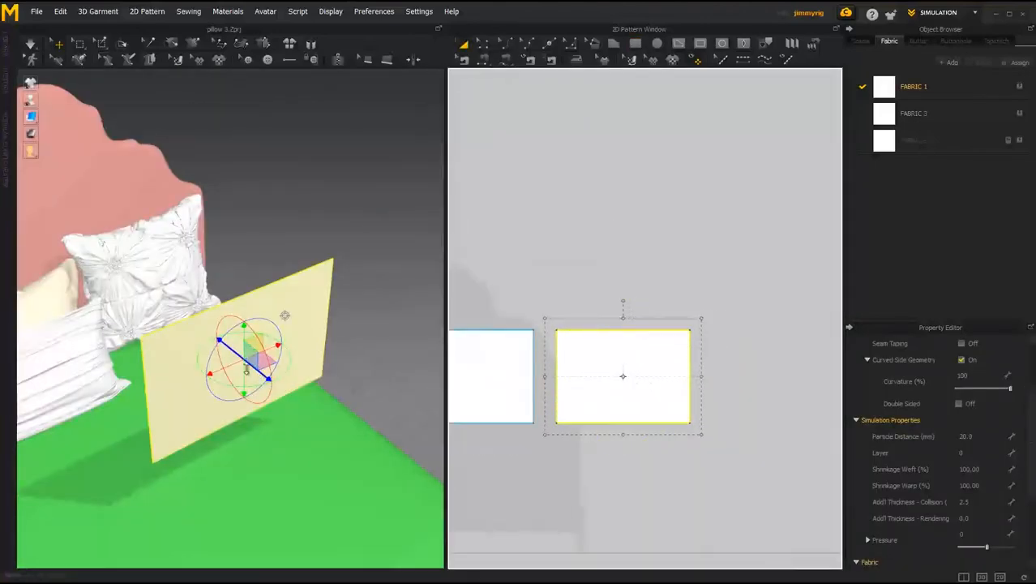
Step: Offset the copied panel from the original in 3D and sew the matching edges of the two panels together
right_click_drag(284, 316, 162, 345)
right_click(150, 344)
left_click(207, 301)
left_click_drag(185, 375, 162, 352)
right_click_drag(184, 374, 194, 345)
middle_click_drag(194, 345, 231, 365)
left_click(534, 276)
middle_click_drag(534, 276, 620, 274)
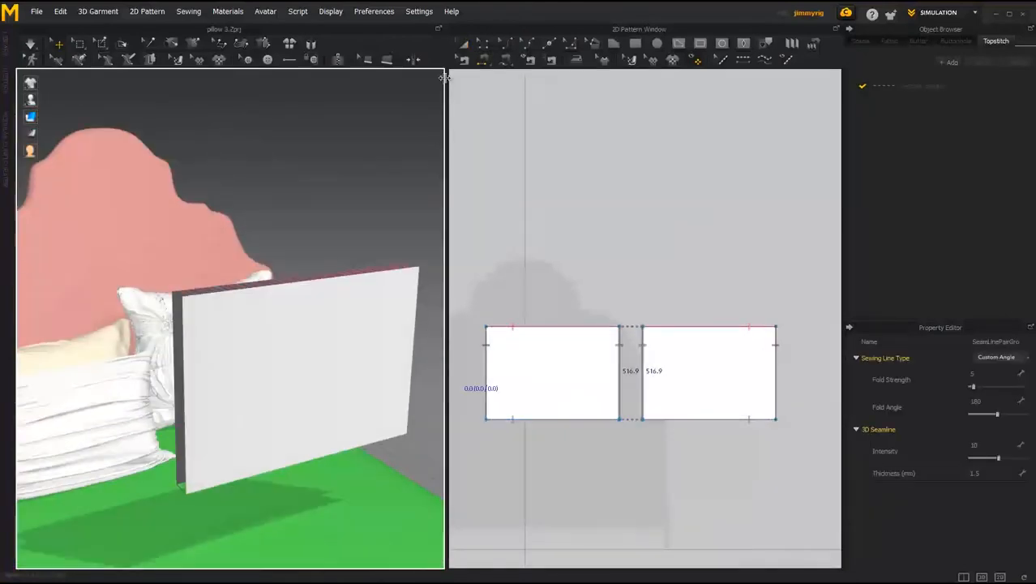
Step: Create two slightly larger cover panels, about 800 × 559 mm, from the pillow panels and place them above the sewn pair in the layout
left_click(580, 367)
left_click_drag(474, 289, 460, 279)
right_click_drag(332, 347, 301, 347)
left_click_drag(502, 288, 505, 292)
right_click_drag(276, 357, 324, 357)
scroll(573, 365, "down", 3)
left_click_drag(573, 366, 579, 262)
scroll(581, 334, "up", 2)
left_click(748, 342)
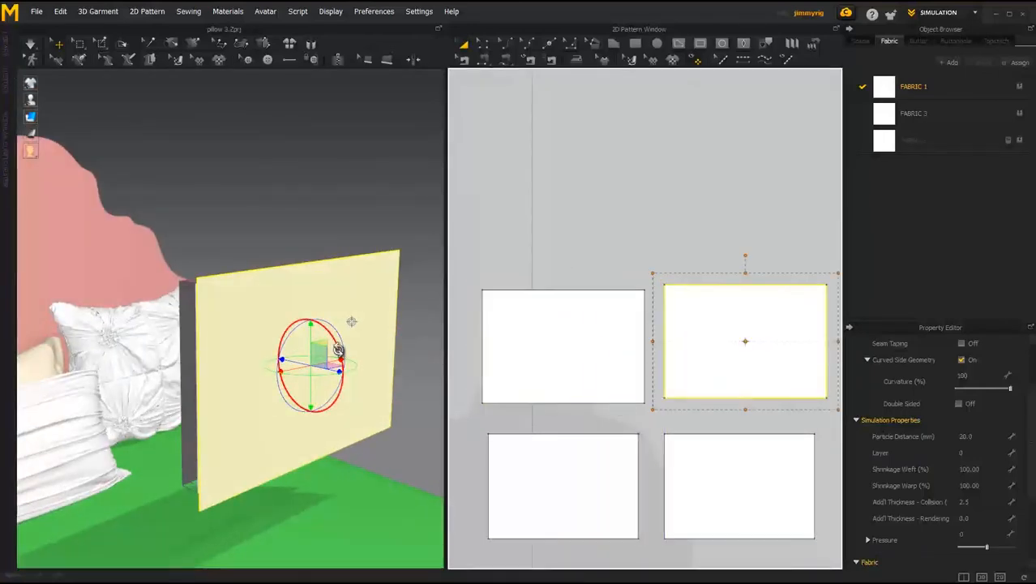
Step: Flip the normal of the second larger cover panel
right_click_drag(340, 352, 276, 352)
middle_click_drag(745, 257, 675, 243)
left_click_drag(676, 242, 735, 303)
key("ctrl+z")
right_click(254, 293)
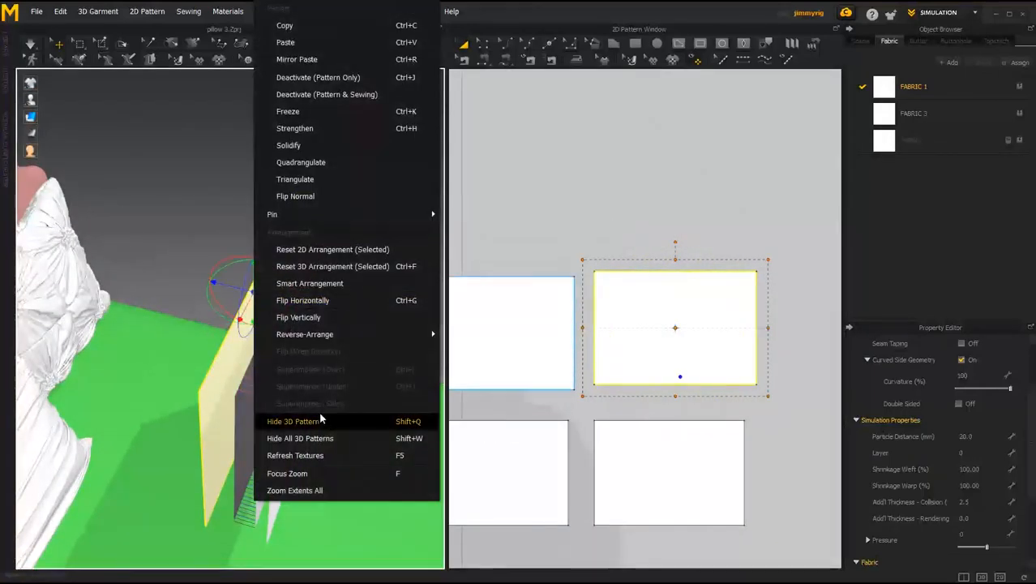
left_click(290, 196)
Step: Sew the matching horizontal and side edges of the two larger cover panels together
right_click_drag(324, 364, 300, 325)
middle_click_drag(594, 325, 662, 335)
key("n")
left_click(512, 287)
left_click(792, 282)
right_click_drag(340, 348, 276, 352)
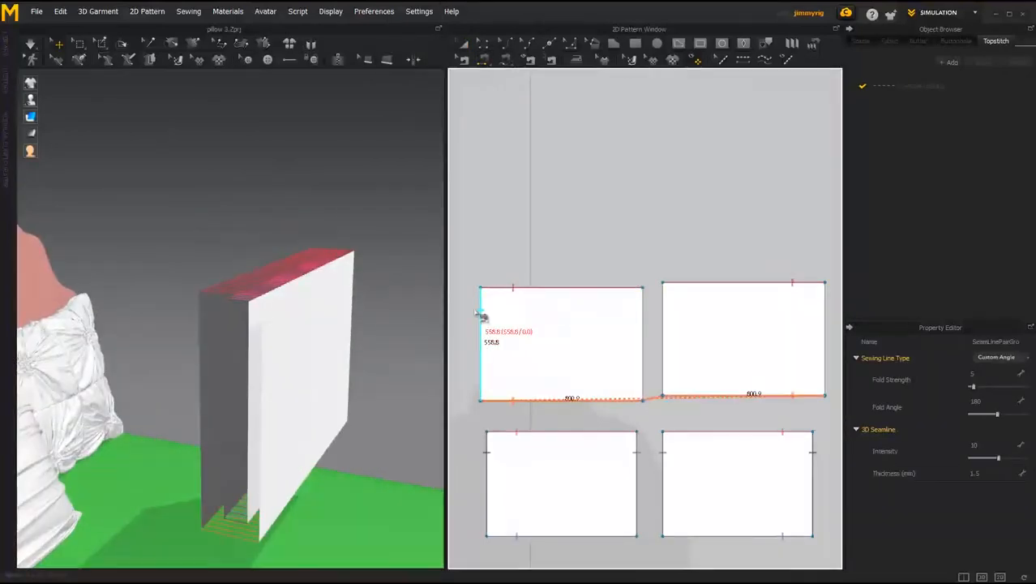
left_click(644, 312)
Step: Select the two smaller inner panels and assign FABRIC 4 to them
key("a")
scroll(568, 244, "down", 2)
right_click_drag(341, 340, 285, 328)
left_click(551, 324)
left_click(541, 381)
left_click(707, 400, "shift")
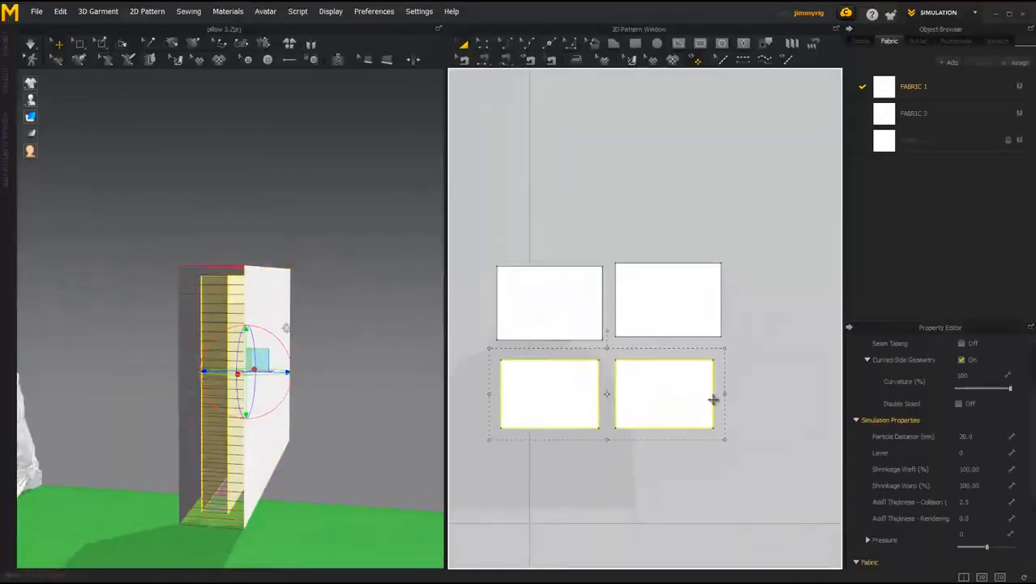
scroll(535, 398, "up", 2)
middle_click_drag(581, 371, 596, 357)
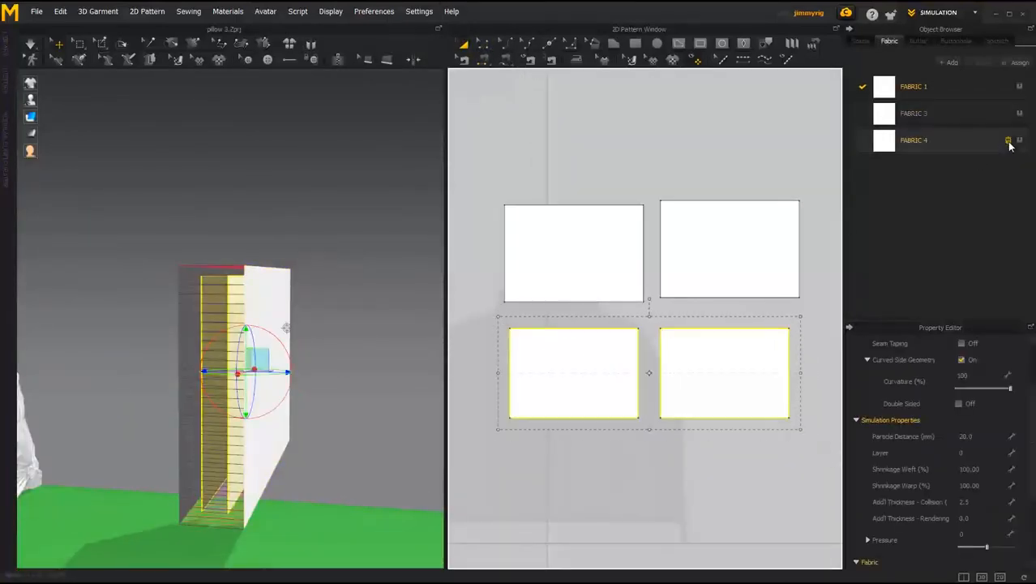
left_click(927, 144)
left_click_drag(1027, 547, 1027, 417)
Step: Select the two larger cover panels and make FABRIC 1 the current fabric
left_click(685, 316)
left_click(588, 327, "shift")
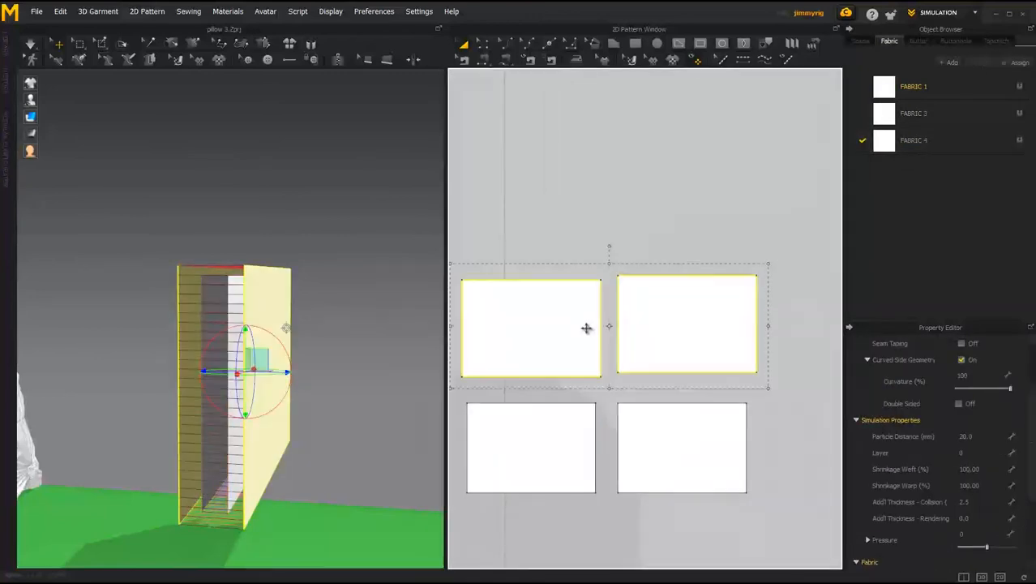
left_click(929, 86)
Step: Set the pressure of the two inner panels to 20
left_click(693, 418)
left_click(590, 415, "shift")
scroll(971, 449, "down", 2)
left_click(971, 450)
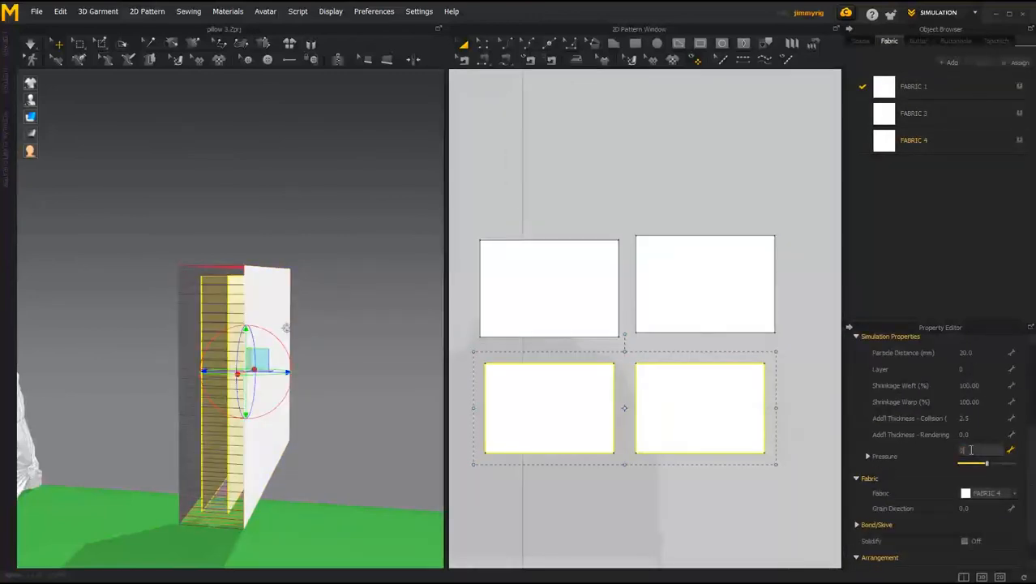
type("20")
key("Return")
Step: Select all four panels and simulate the new pillow on the bed in front of the square cushion
middle_click_drag(565, 330, 610, 356)
scroll(610, 356, "down", 2)
key("ctrl+a")
right_click_drag(105, 340, 260, 365)
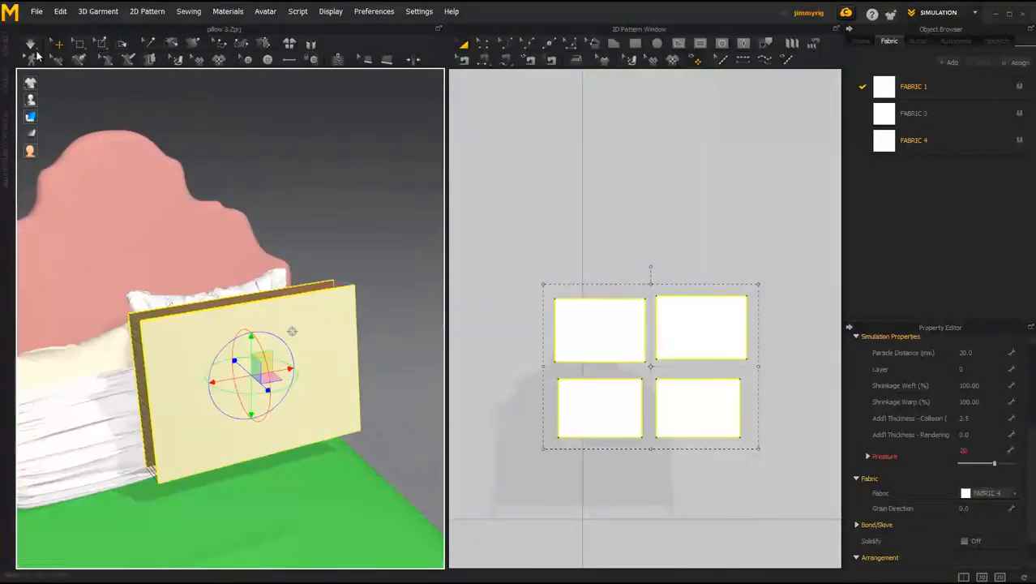
left_click(32, 45)
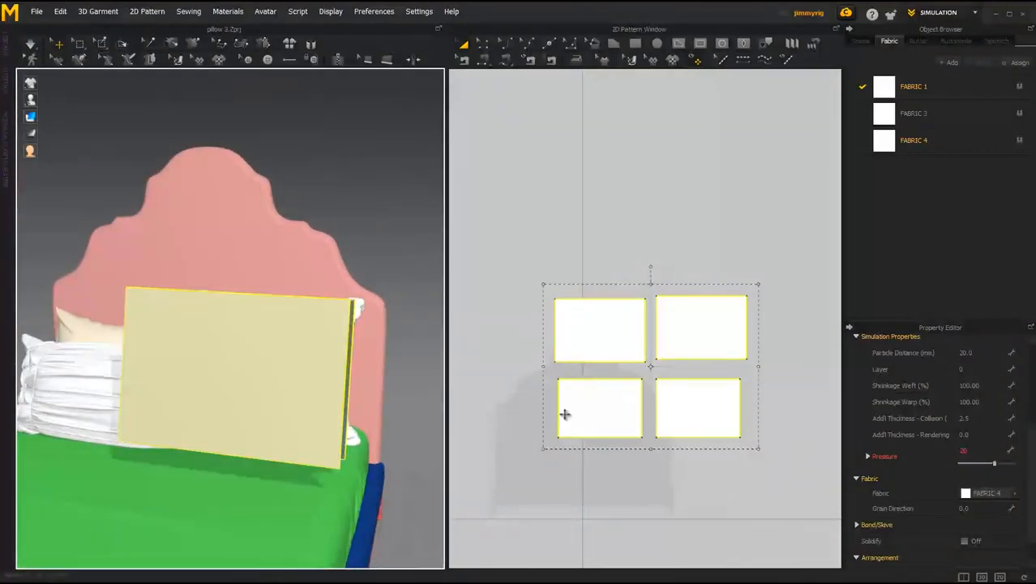
right_click_drag(308, 356, 404, 412)
left_click(234, 366)
right_click_drag(410, 333, 71, 116)
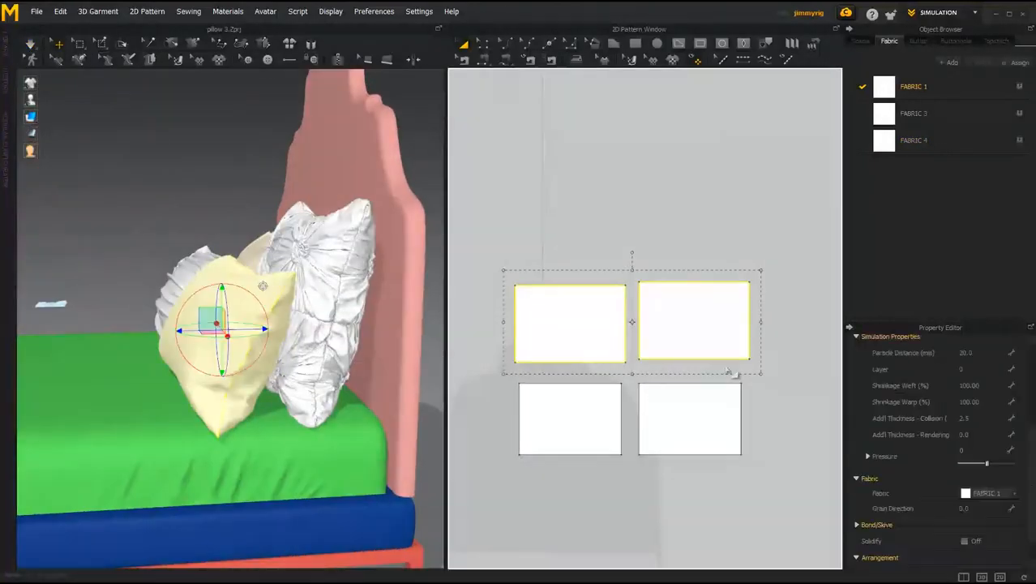